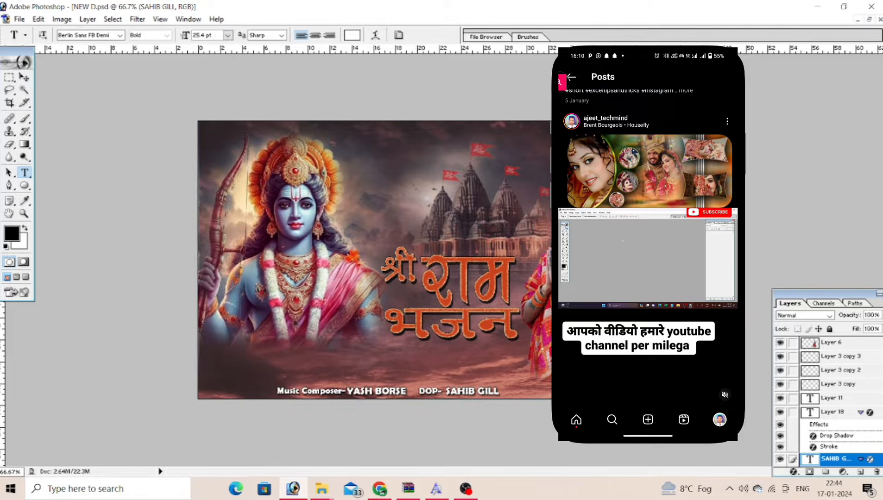
Step: Create a new white RGB document of 1280 x 720 pixels at 72 pixels/inch and maximize its window
click(858, 19)
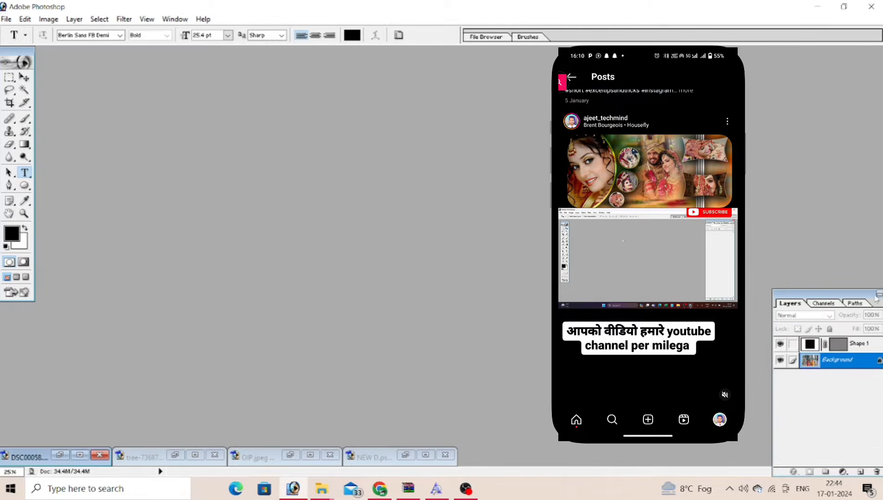
drag(851, 232, 853, 198)
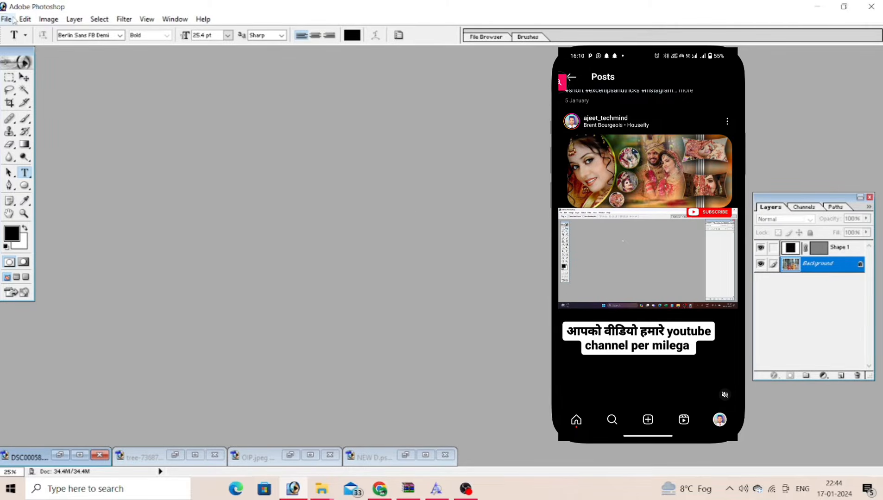
click(13, 21)
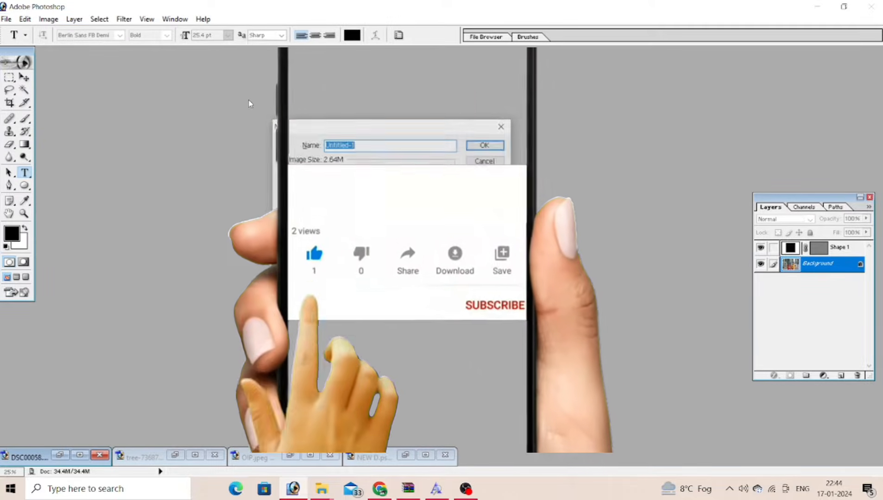
click(466, 489)
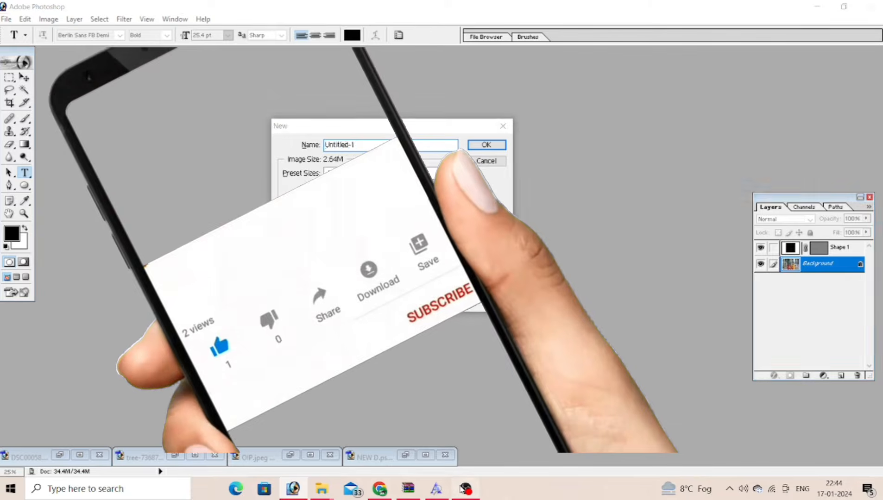
click(465, 489)
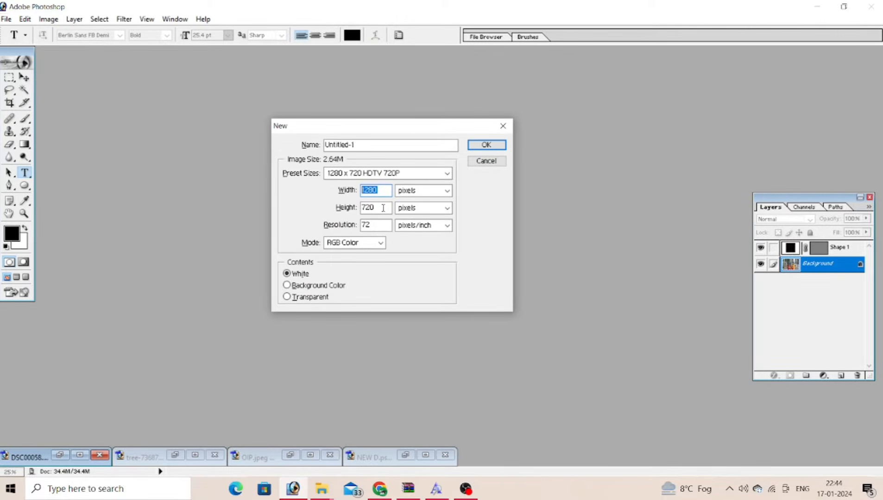
click(482, 144)
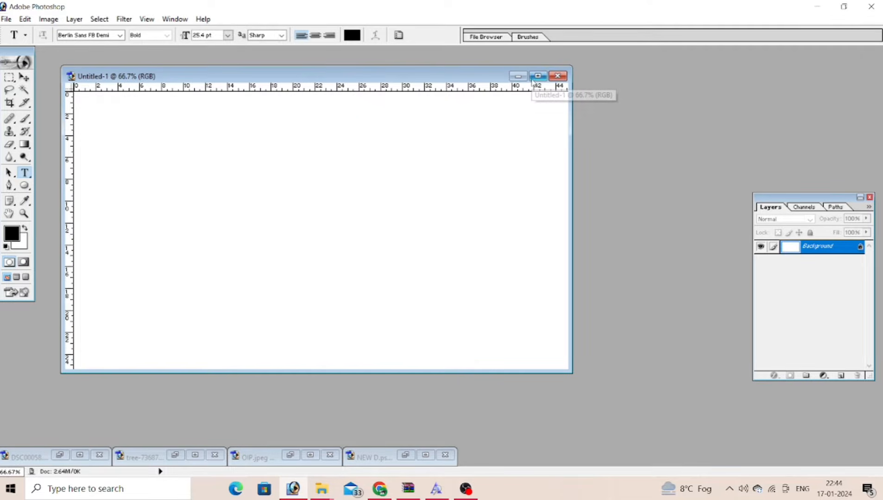
click(537, 76)
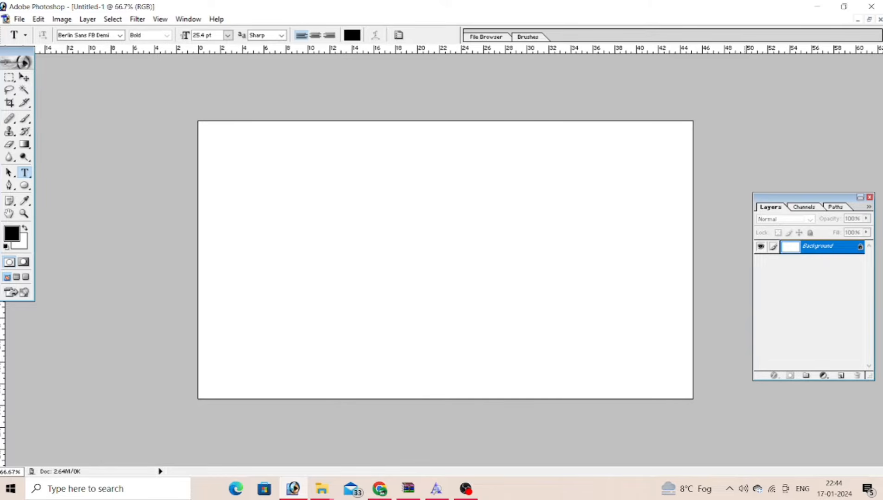
Step: Close the Layers palette and show it again
click(870, 198)
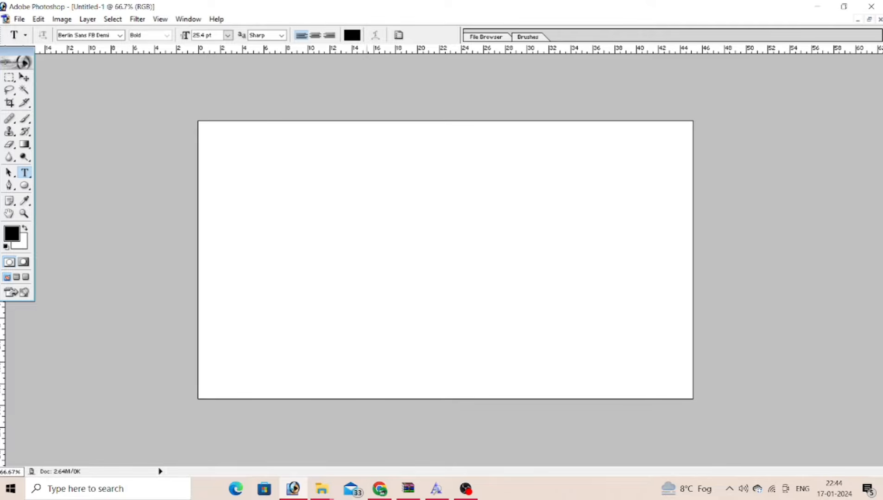
click(188, 20)
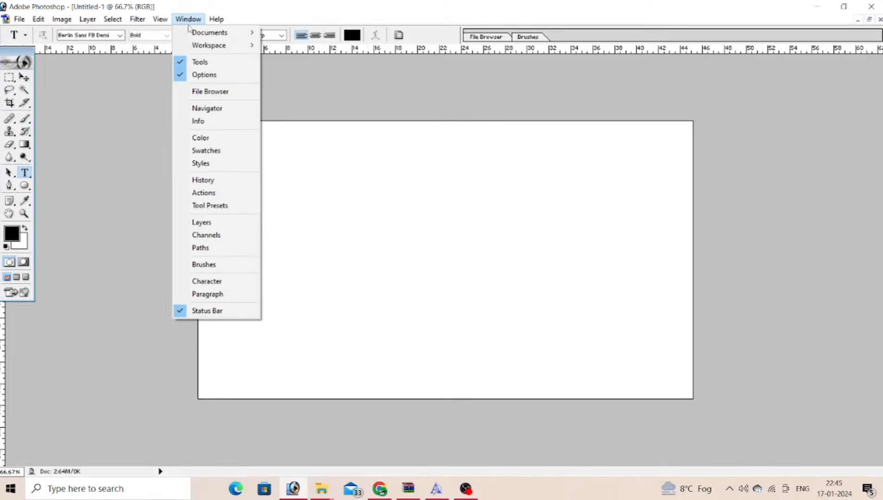
click(214, 223)
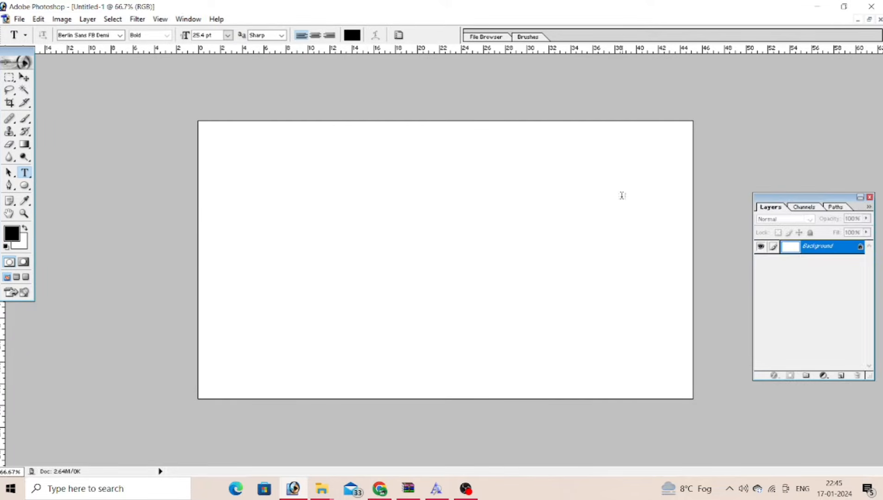
Step: Open the OIP temple image from New folder in its own window alongside the blank document
click(869, 20)
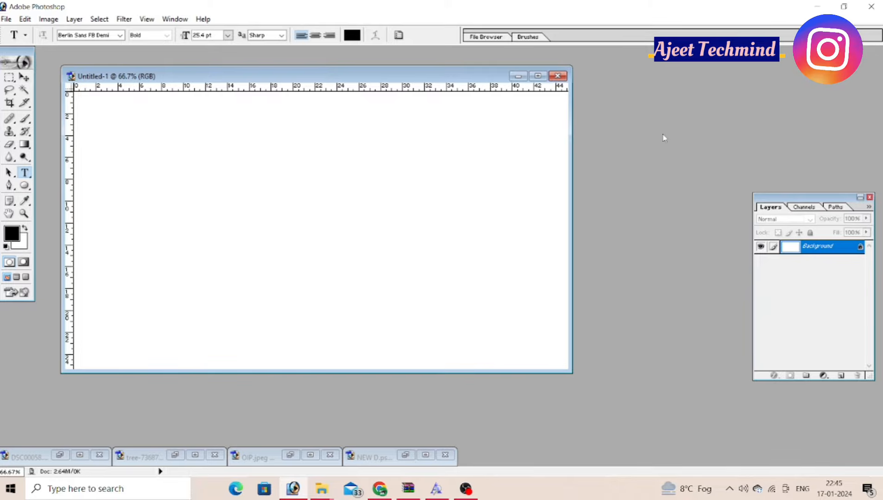
key(ctrl+o)
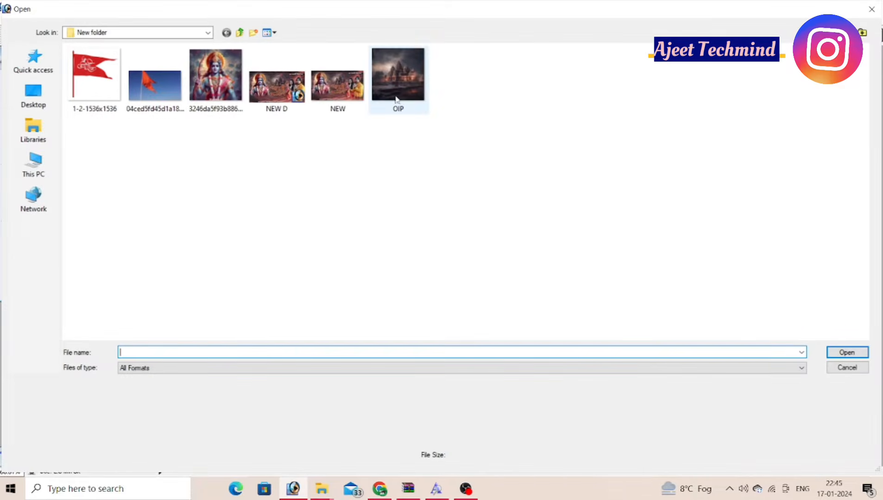
double_click(401, 95)
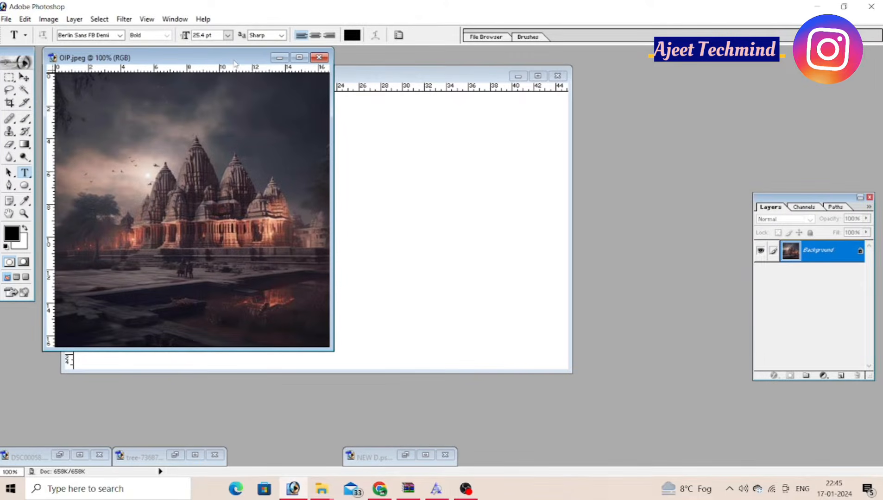
drag(233, 63, 218, 64)
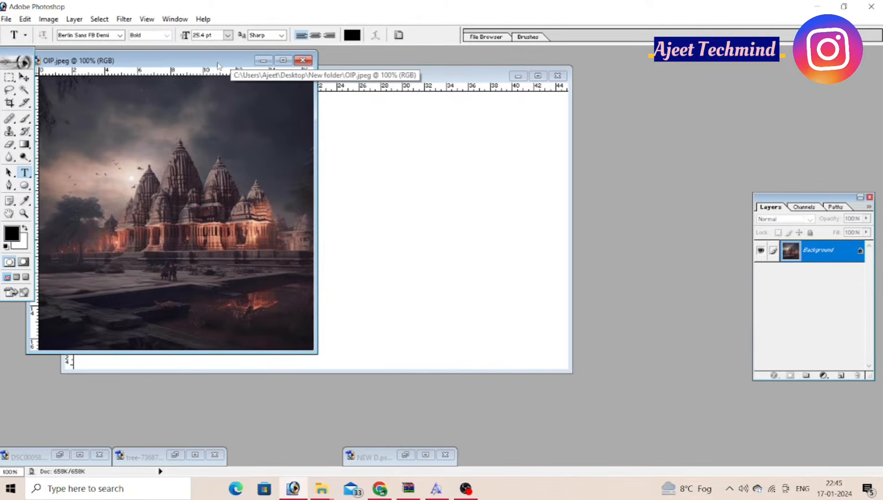
Step: Copy the temple image onto the Untitled-1 canvas with the Move tool and maximize that document
click(25, 77)
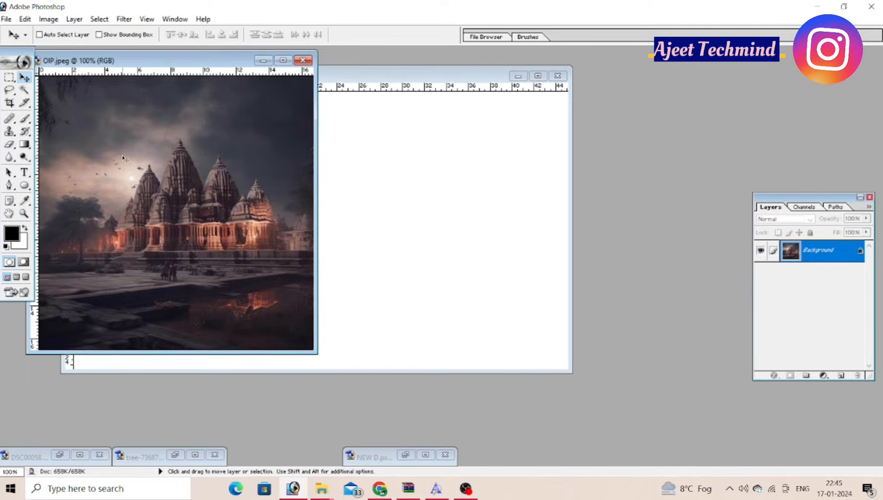
drag(169, 164, 375, 193)
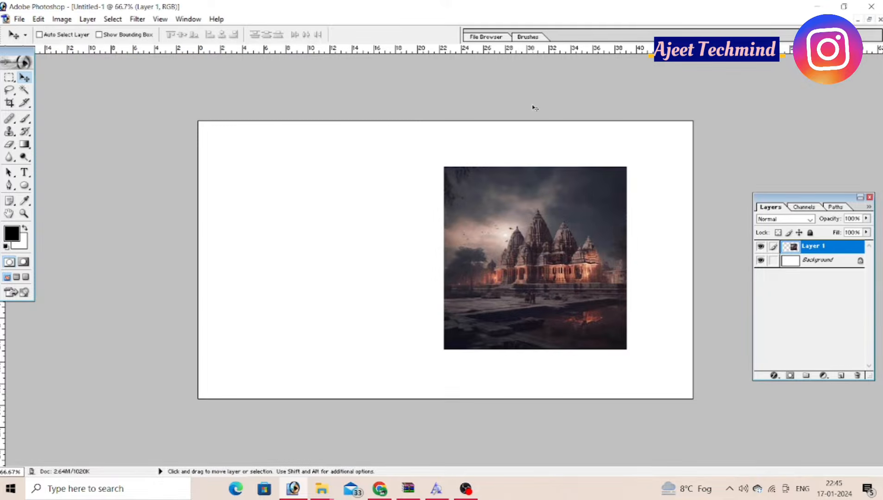
click(538, 76)
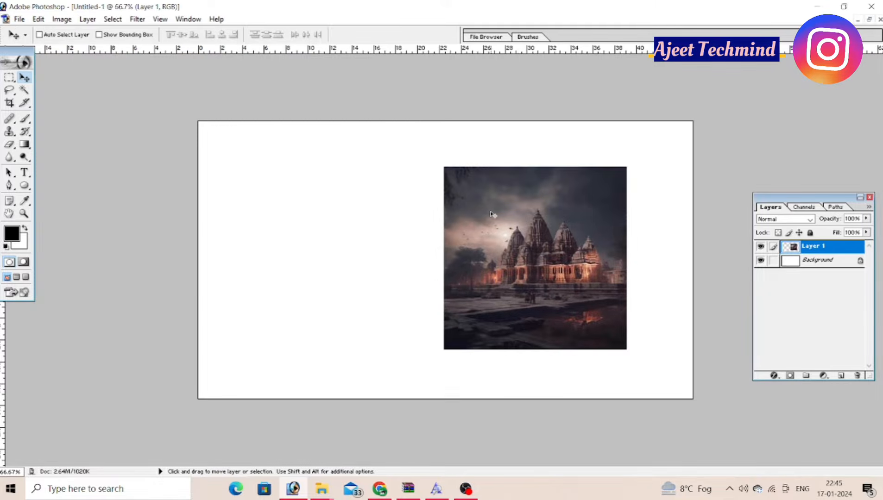
Step: Scale the temple layer proportionally to about 136% and place it at the upper middle of the canvas
key(ctrl+t)
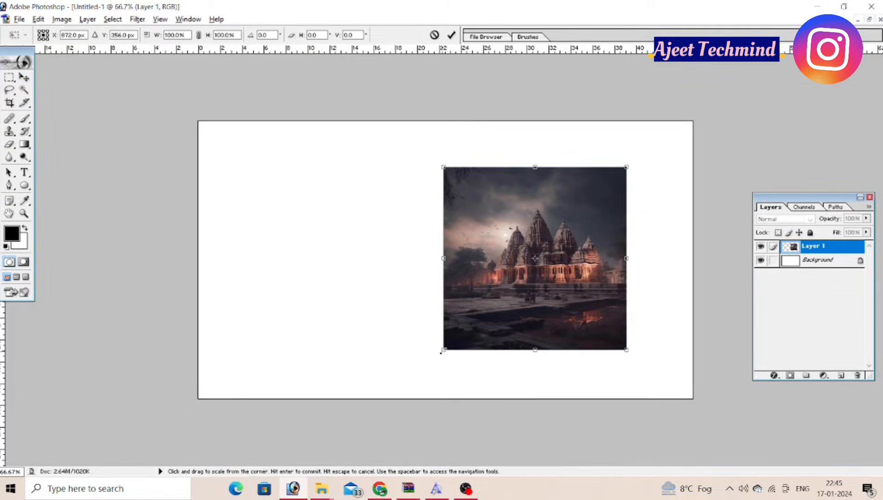
drag(443, 351, 392, 399)
drag(537, 347, 461, 314)
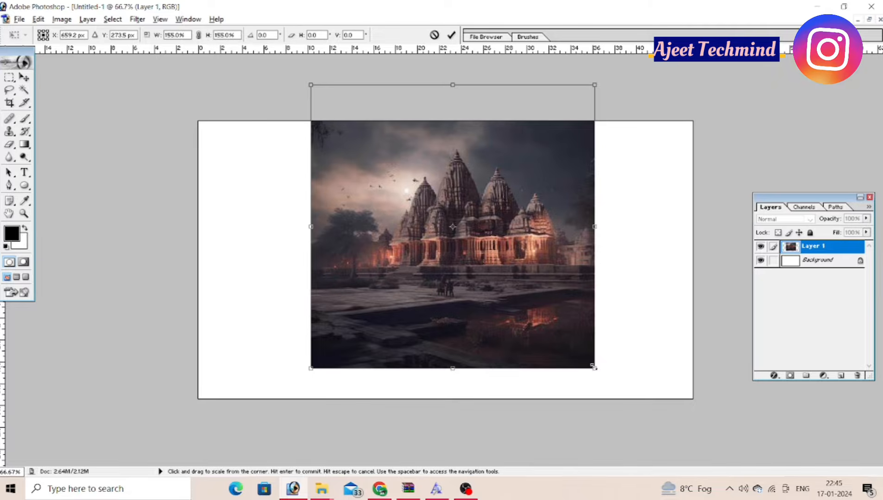
drag(593, 367, 569, 351)
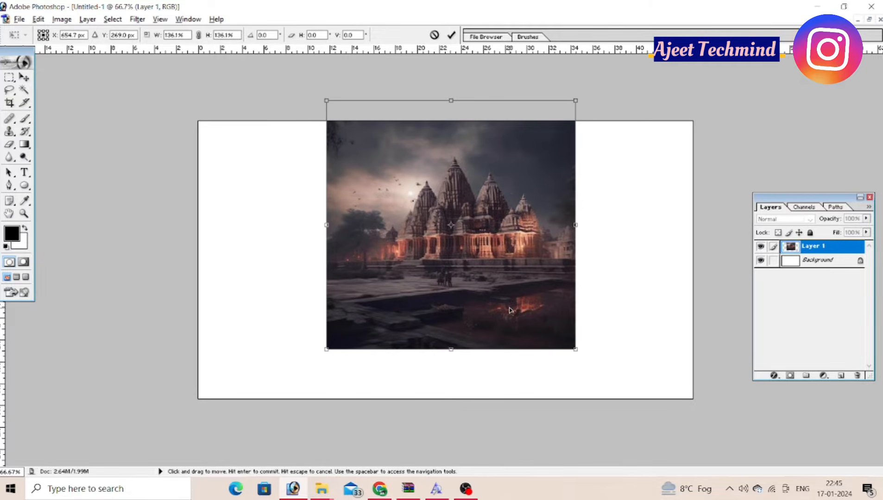
click(451, 35)
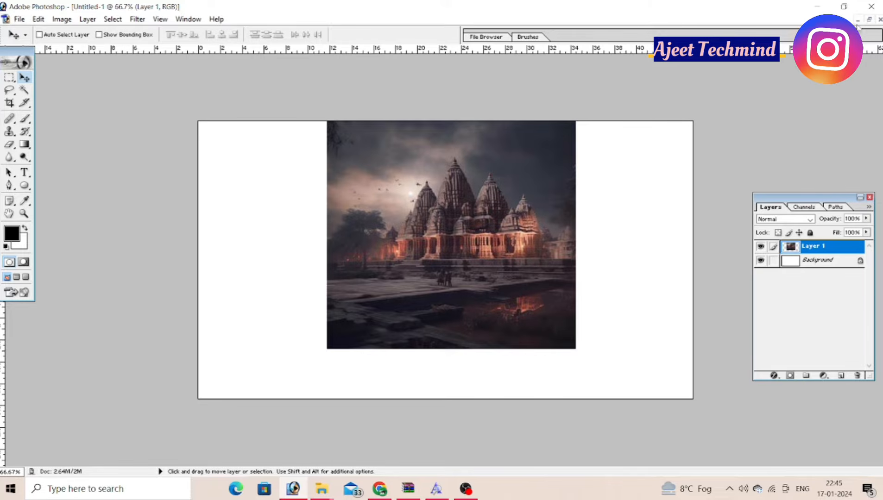
Step: Paste the orange sky photo tree-736875_1920.jpg into Untitled-1 as a new layer above the temple
click(868, 20)
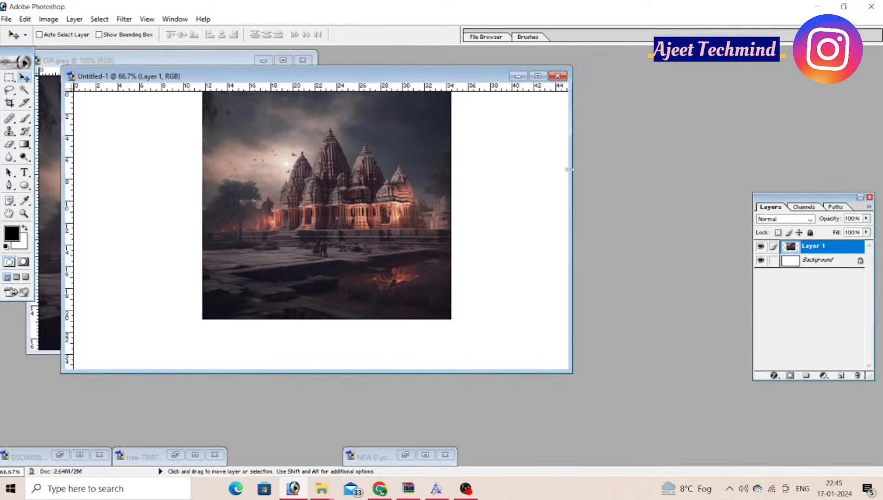
double_click(603, 158)
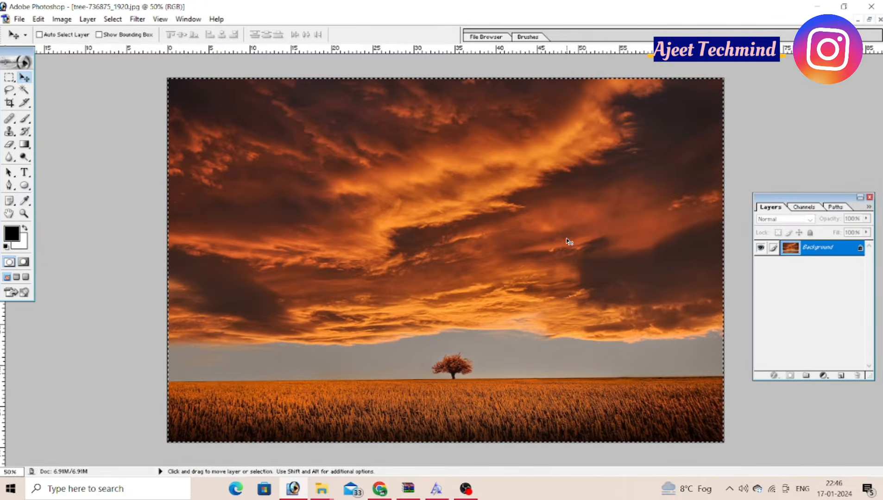
click(869, 20)
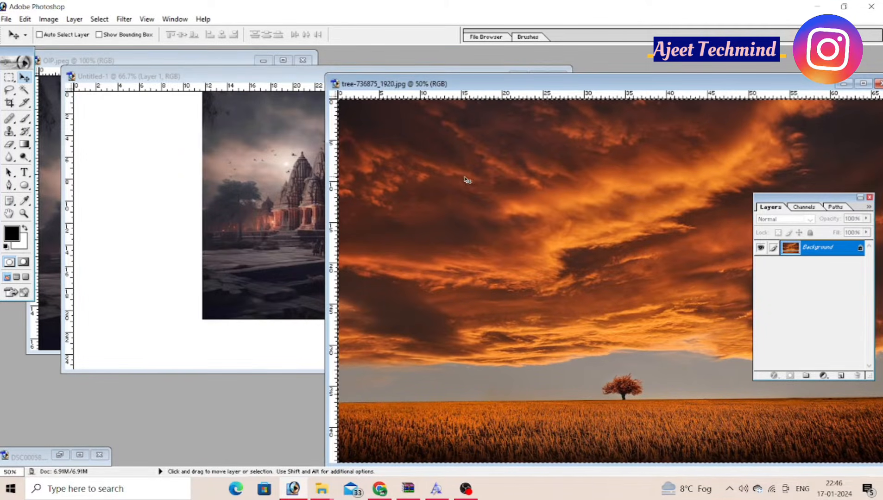
click(248, 174)
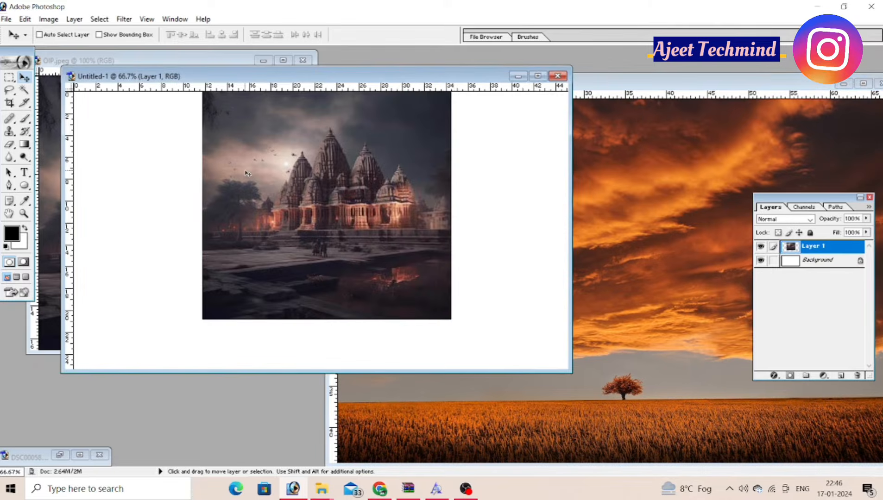
key(ctrl+v)
click(538, 76)
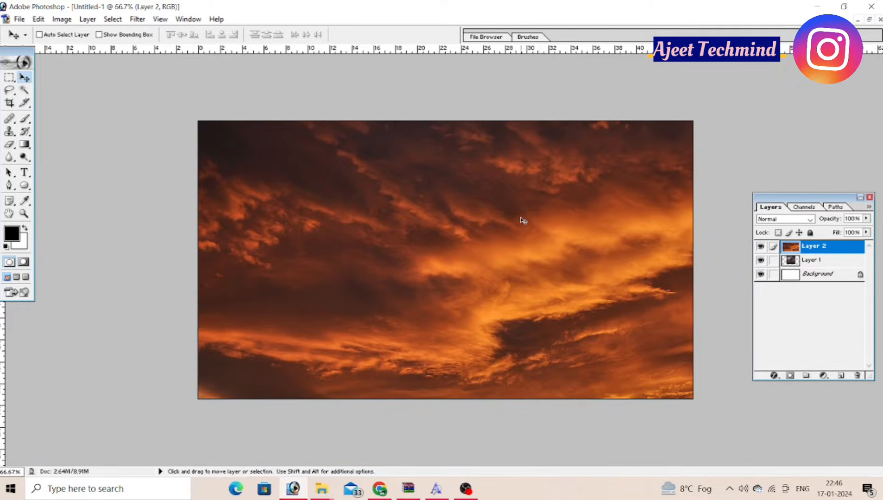
Step: Scale the sky layer proportionally to about 84% and position it so that it covers the whole canvas
key(ctrl+t)
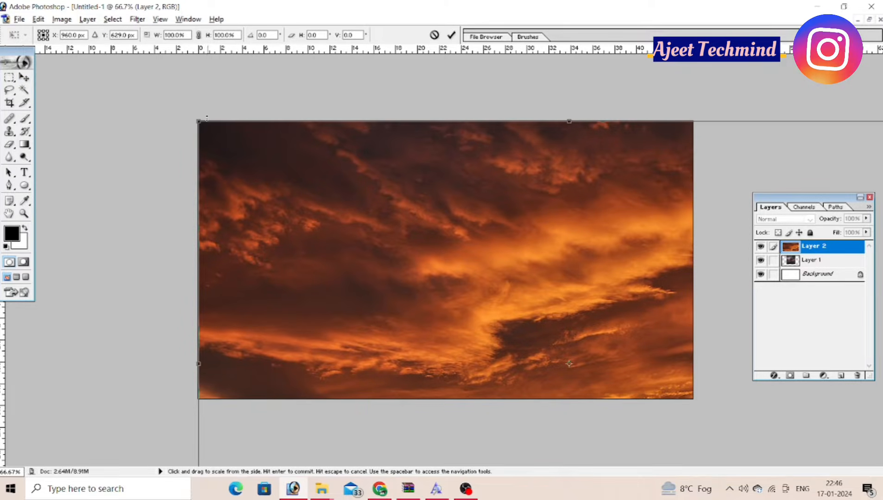
drag(199, 120, 221, 136)
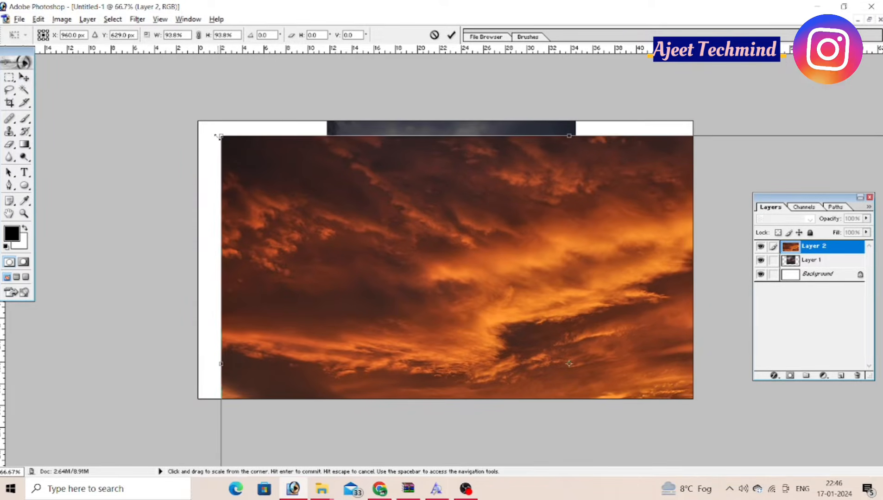
drag(369, 217, 316, 193)
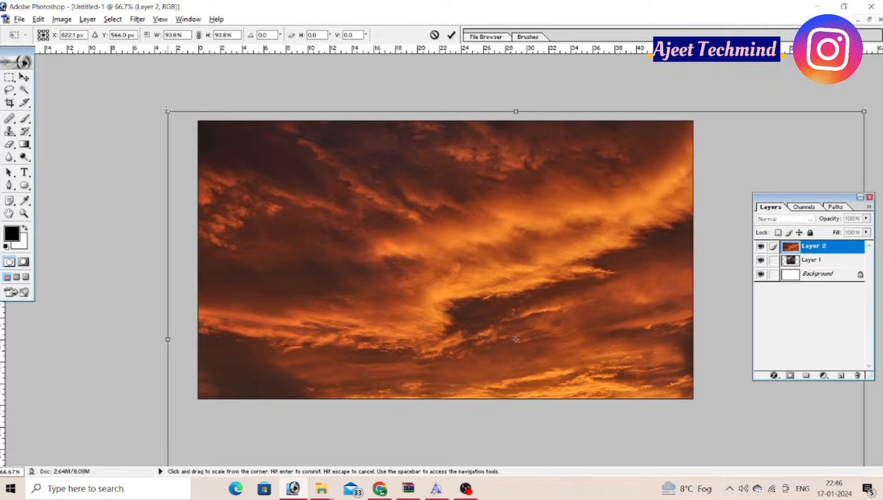
drag(167, 112, 203, 135)
drag(311, 190, 294, 171)
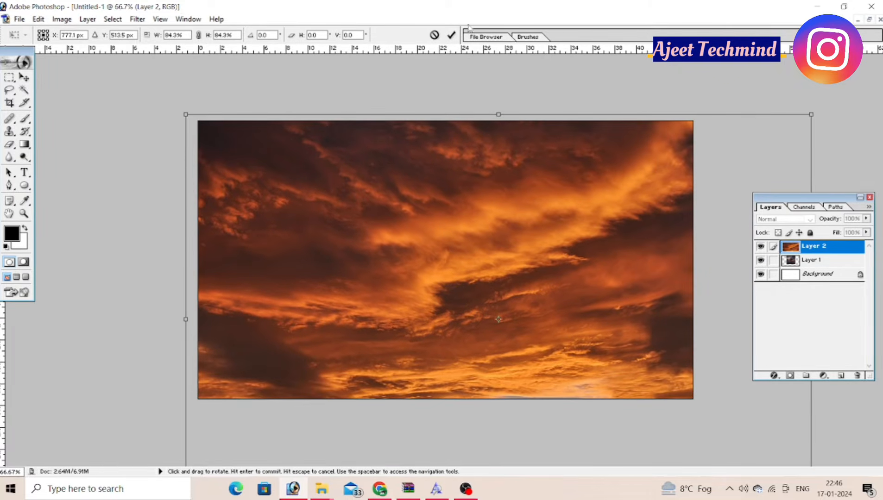
click(452, 35)
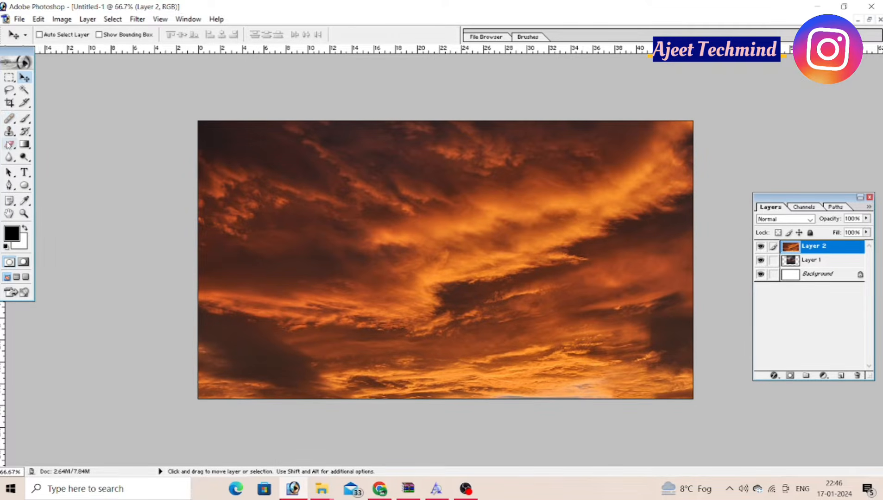
Step: Activate the Eraser tool and move the Layers palette closer to the canvas
click(9, 145)
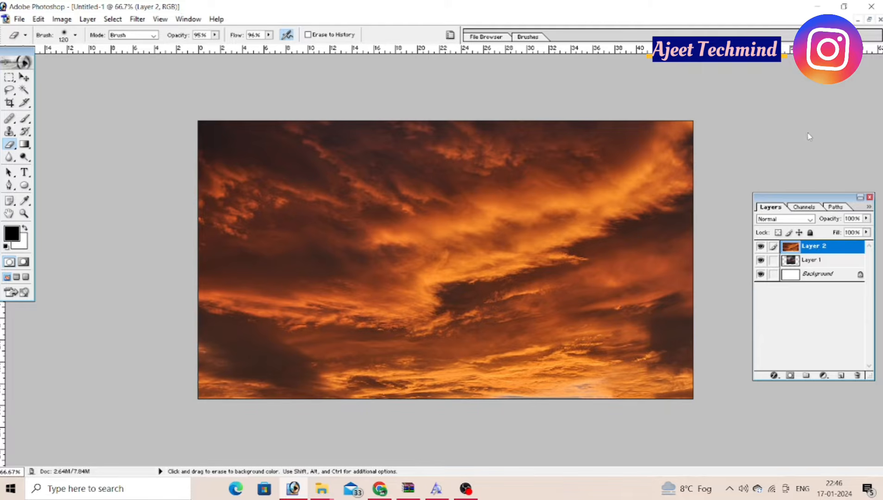
drag(837, 199, 807, 133)
key(ctrl+plus)
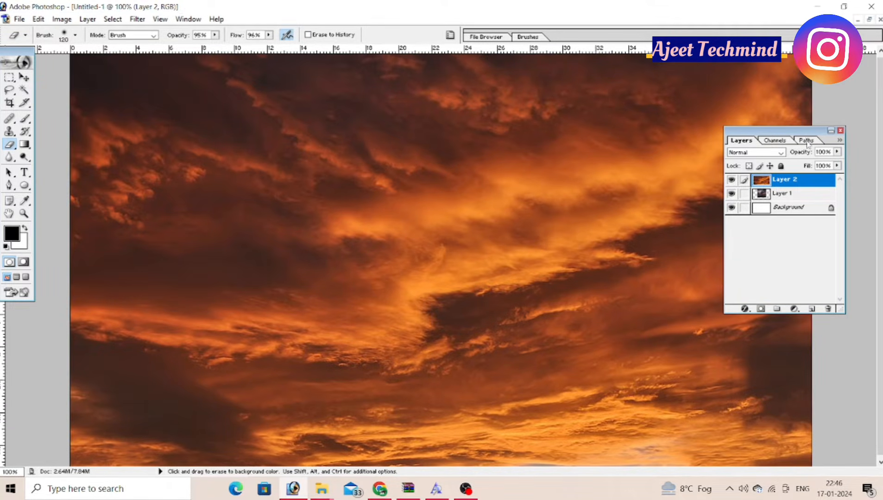
key(ctrl+minus)
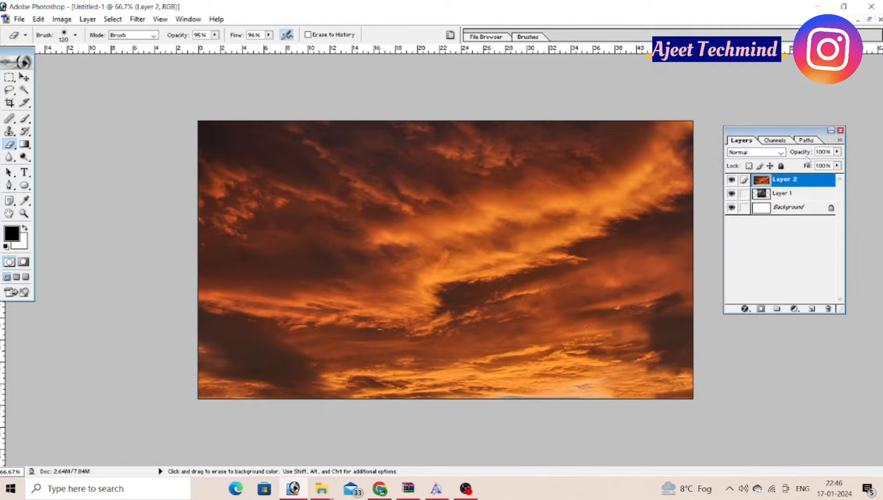
key(ctrl+0)
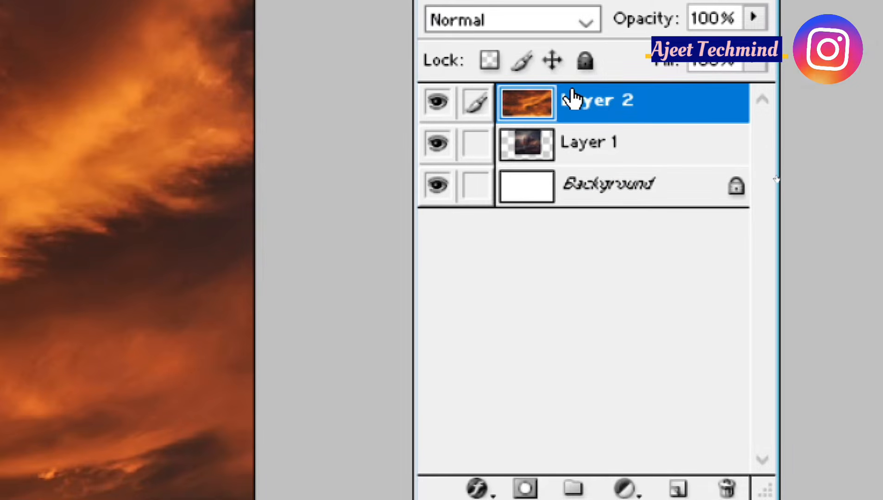
Step: Make Layer 2, which holds the sky, the active layer and close the Magnifier
click(545, 154)
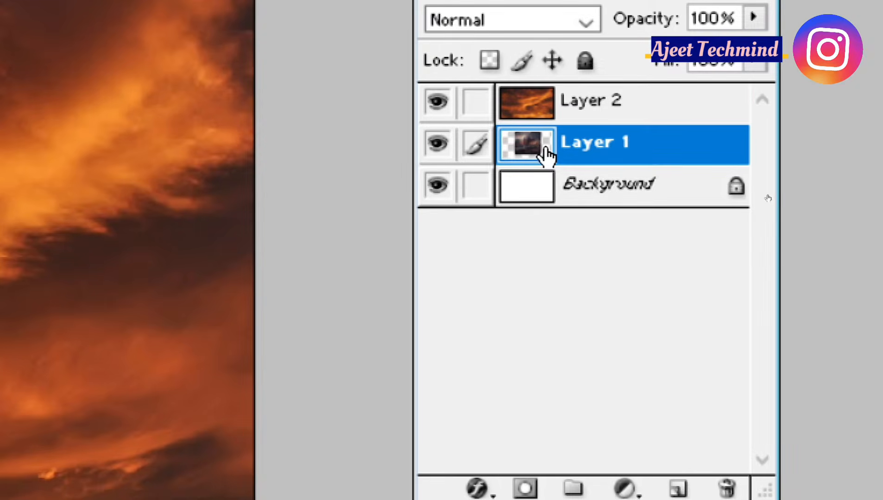
click(544, 199)
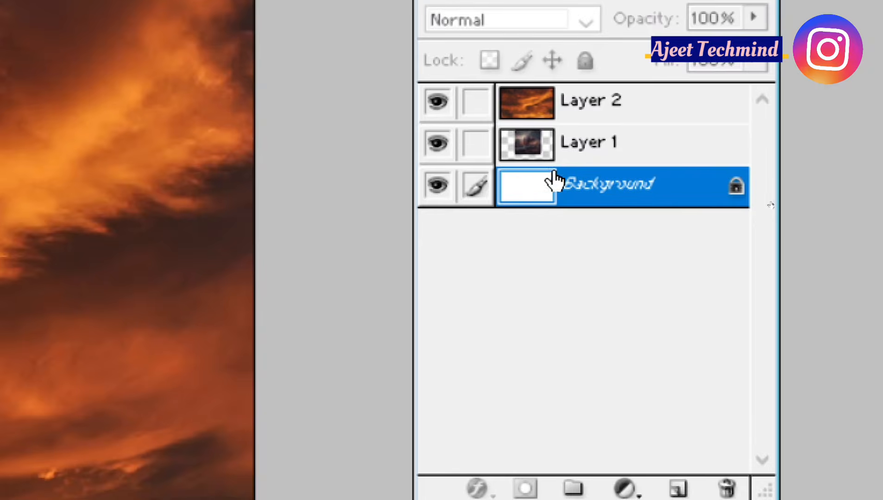
click(570, 142)
click(570, 99)
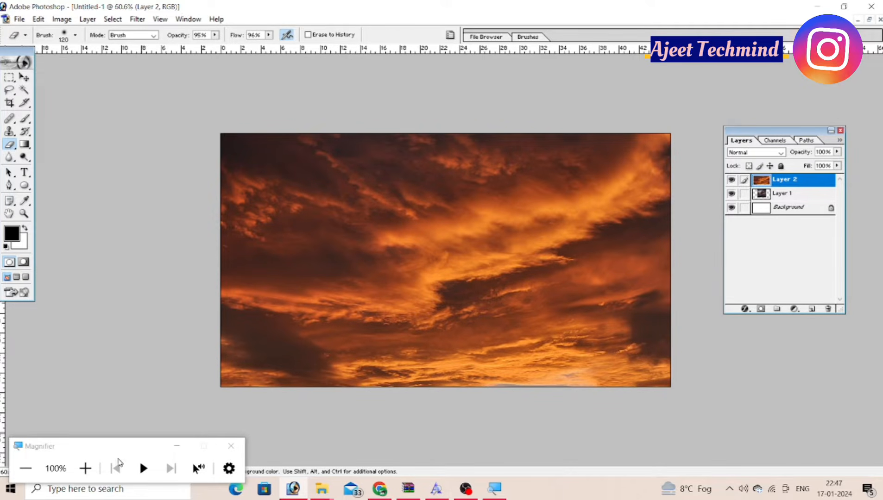
click(231, 446)
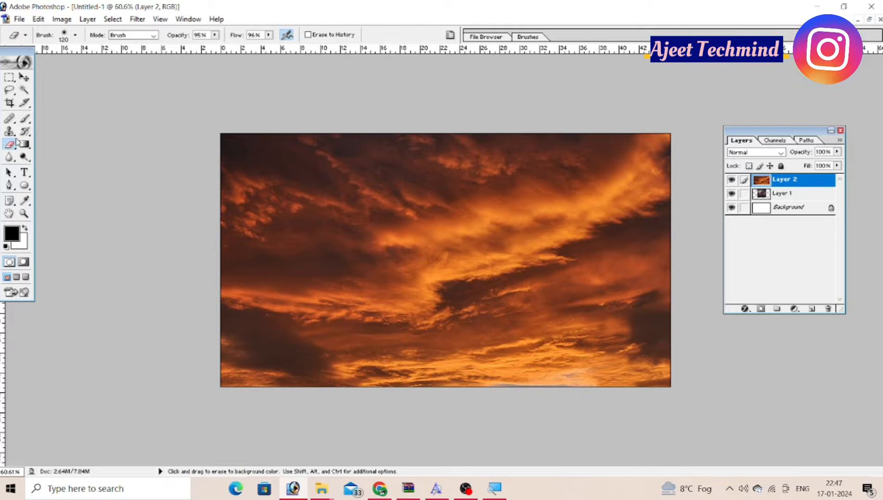
Step: Erase the sky over the temple's main towers with a soft round 200 px eraser brush
right_click(441, 176)
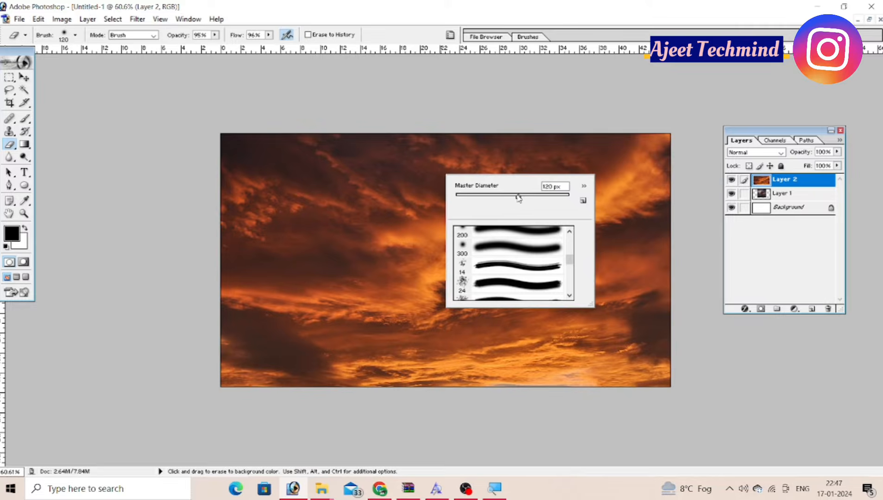
drag(518, 196, 529, 196)
drag(568, 260, 567, 249)
click(533, 240)
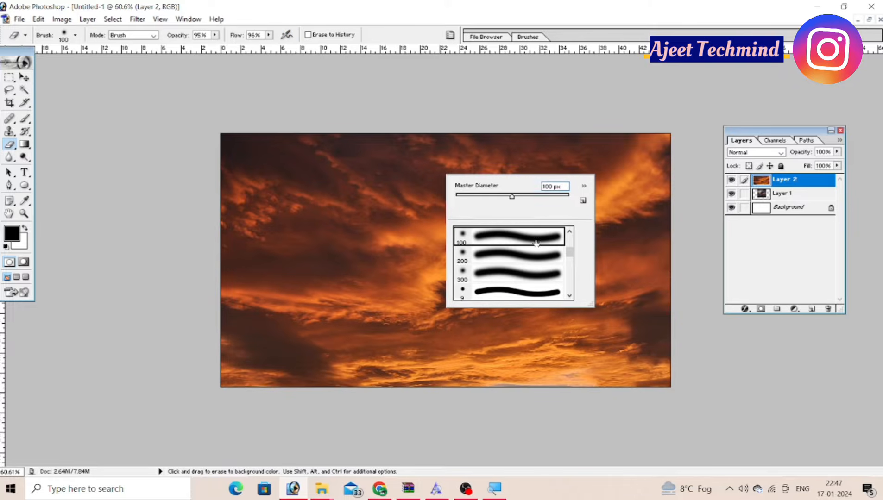
drag(512, 197, 540, 196)
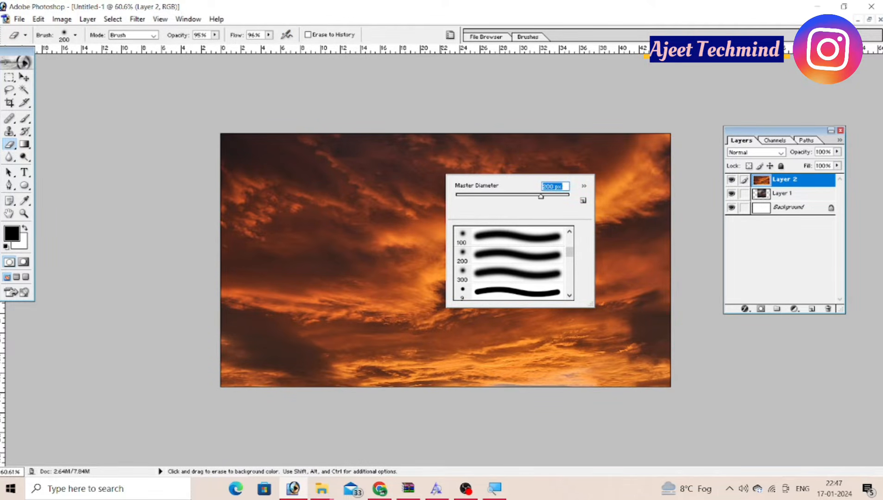
click(404, 162)
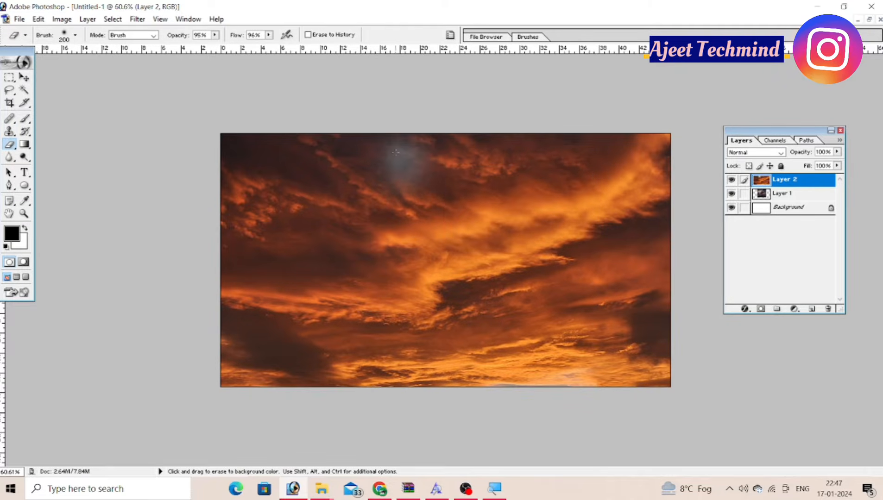
mouse_move(412, 173)
mouse_down()
mouse_move(450, 188)
mouse_move(457, 164)
mouse_move(469, 199)
mouse_move(439, 223)
mouse_move(473, 227)
mouse_up()
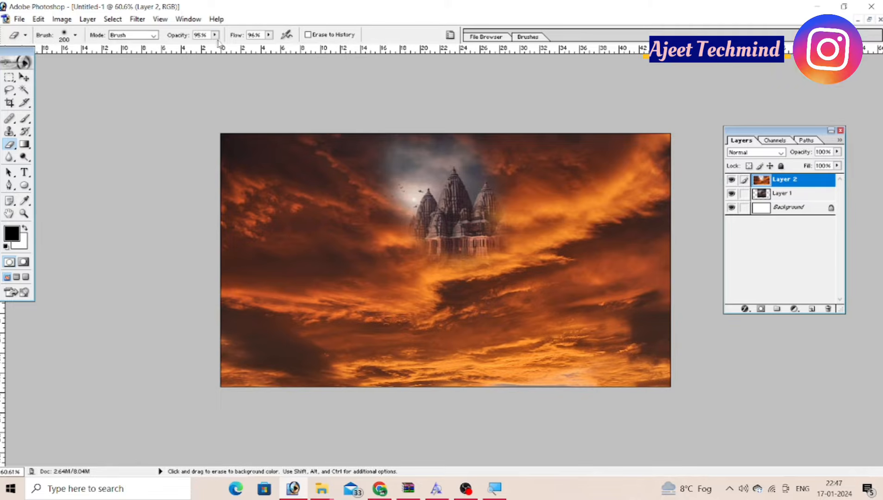
Step: Lower the eraser's flow to 45% and its opacity to 50%
click(269, 34)
drag(258, 50, 240, 48)
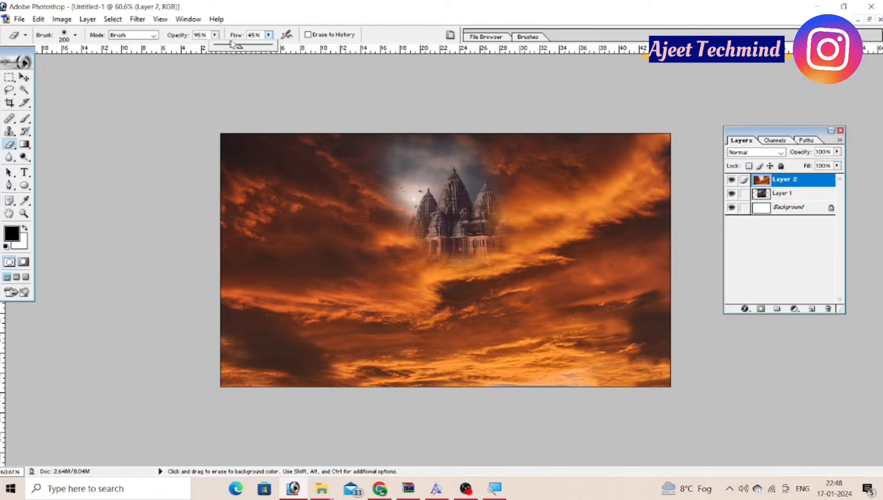
drag(217, 39, 201, 47)
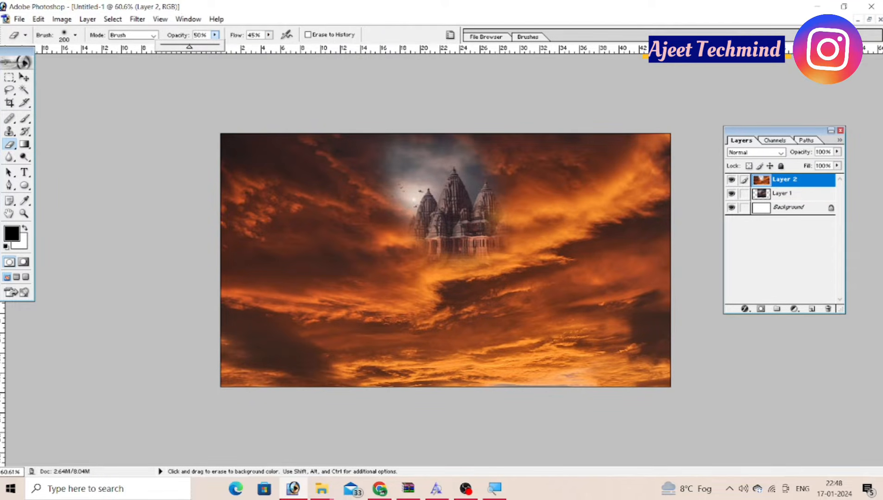
mouse_move(528, 204)
mouse_down()
mouse_move(509, 238)
mouse_move(432, 261)
mouse_move(426, 225)
mouse_move(377, 197)
mouse_move(371, 209)
mouse_move(375, 221)
mouse_move(491, 187)
mouse_up()
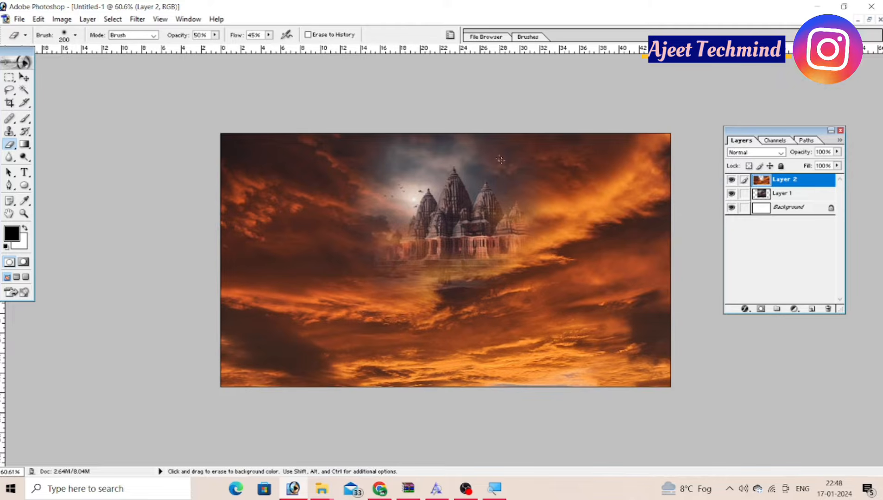
mouse_move(425, 254)
mouse_down()
mouse_move(500, 255)
mouse_move(509, 190)
mouse_up()
mouse_move(524, 226)
mouse_down()
mouse_move(537, 221)
mouse_move(543, 201)
mouse_up()
key(ctrl+z)
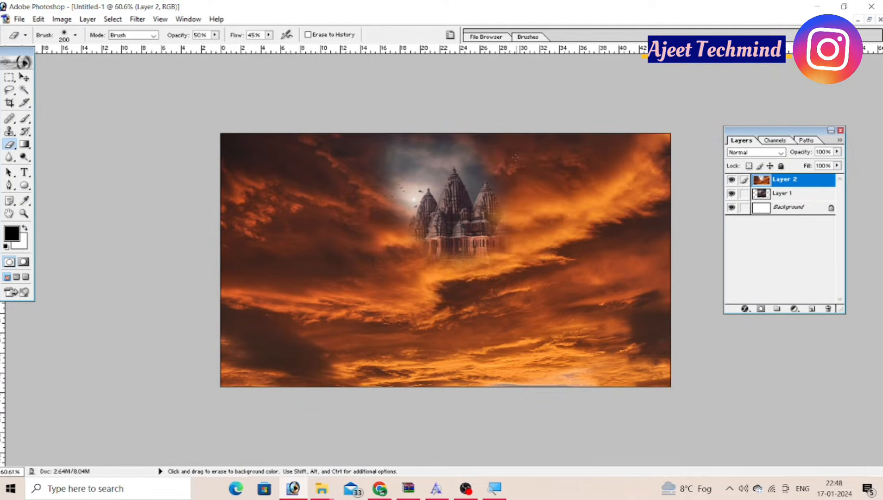
Step: Softly erase the sky around the temple's sides and base to blend it into the clouds
drag(505, 210, 505, 177)
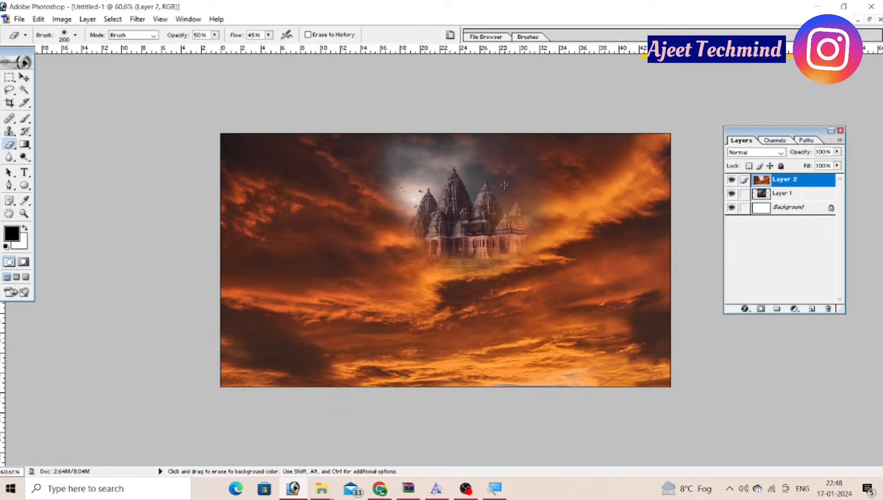
mouse_move(504, 185)
mouse_down()
mouse_move(375, 213)
mouse_move(389, 204)
mouse_move(445, 282)
mouse_move(528, 253)
mouse_up()
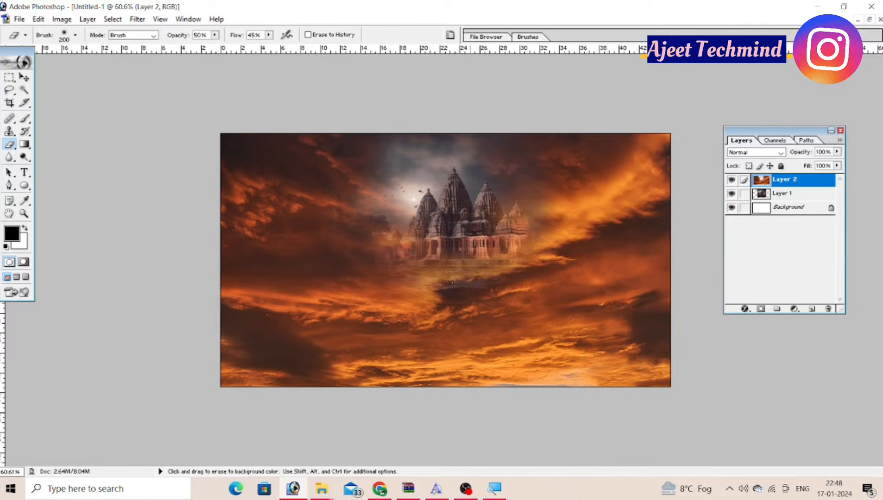
drag(452, 281, 420, 280)
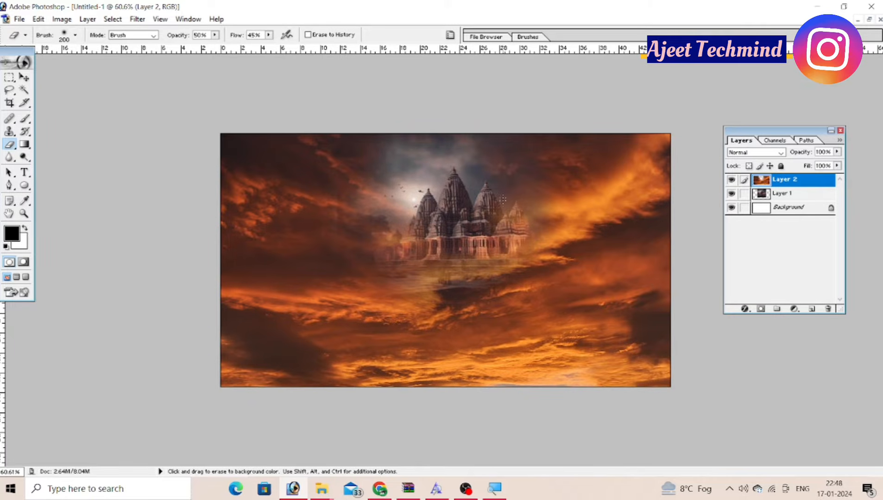
drag(503, 200, 478, 233)
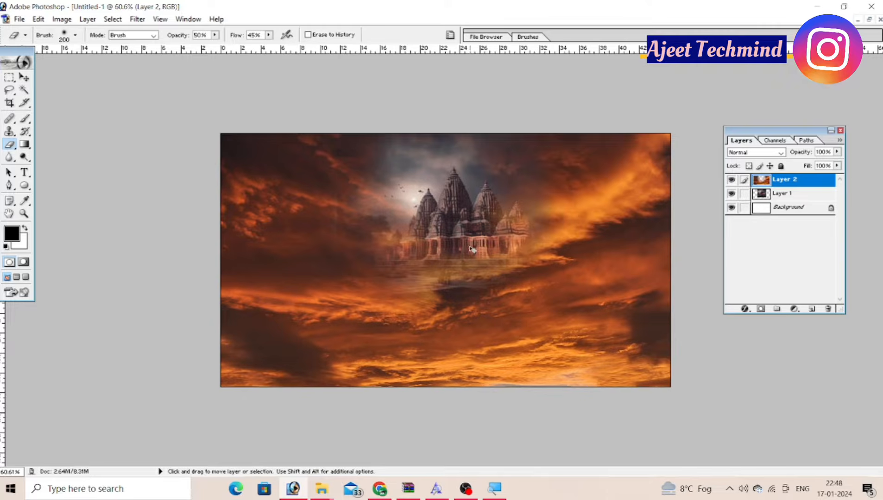
Step: Adjust the sky layer's Hue/Saturation with hue -10 and saturation -49, and return to the Eraser tool
key(i)
key(ctrl+u)
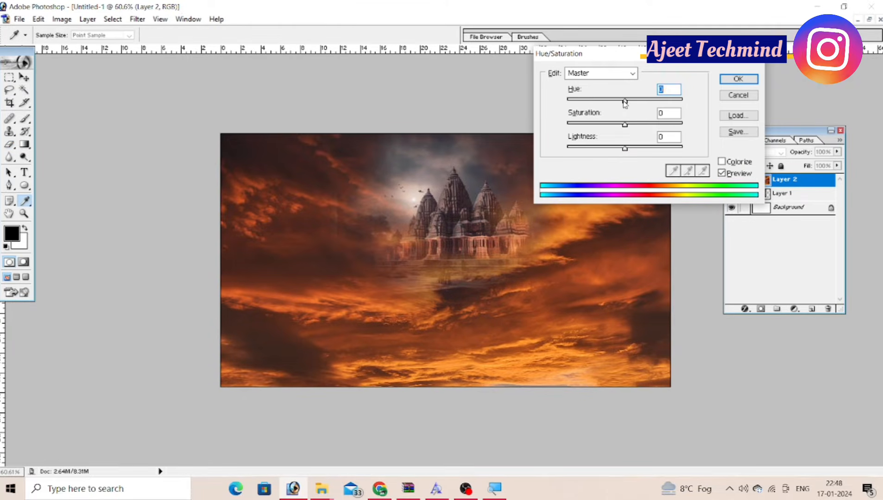
drag(624, 100, 600, 124)
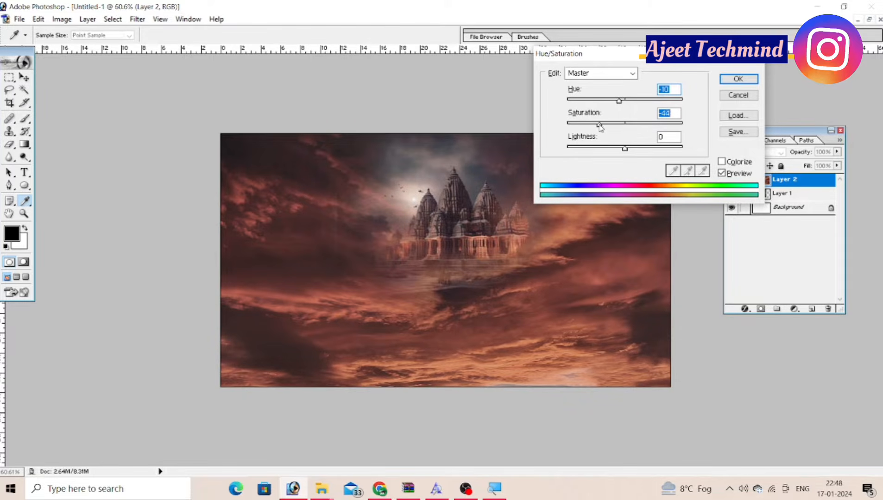
key(Return)
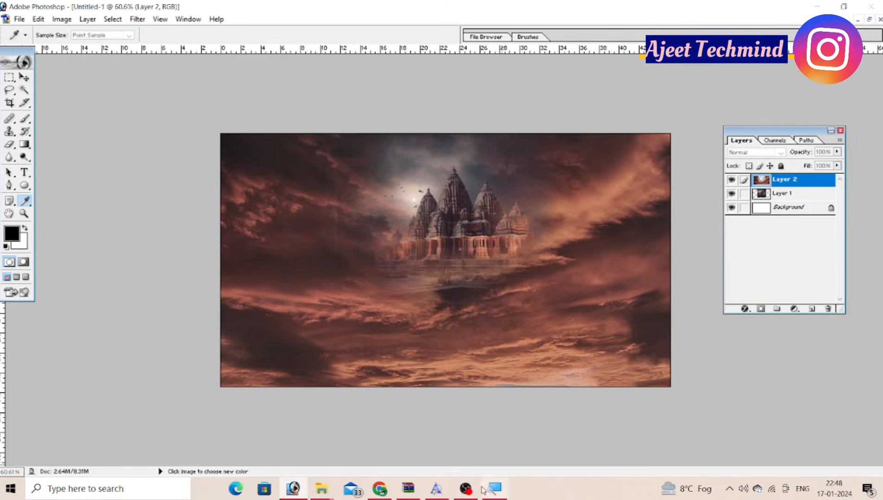
click(299, 486)
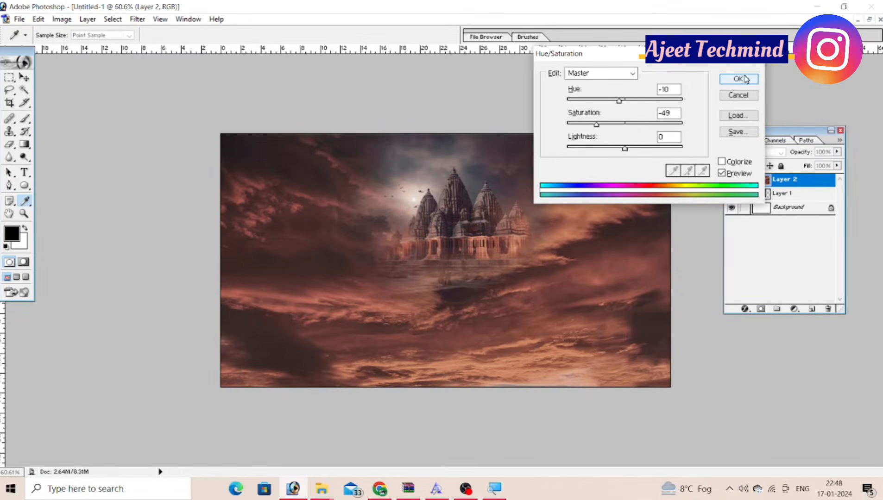
click(738, 79)
key(e)
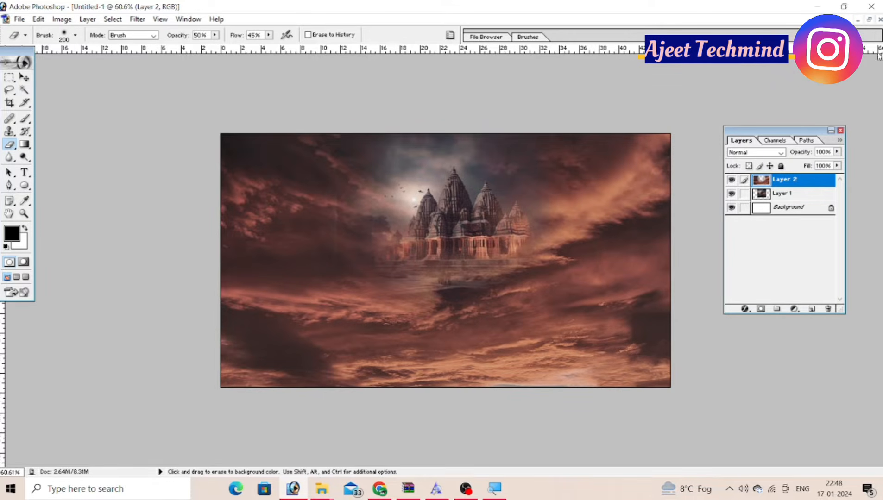
Step: Float the Untitled-1 document window and open the Shri Ram portrait whose file name starts with 3246da5f93b886
click(869, 20)
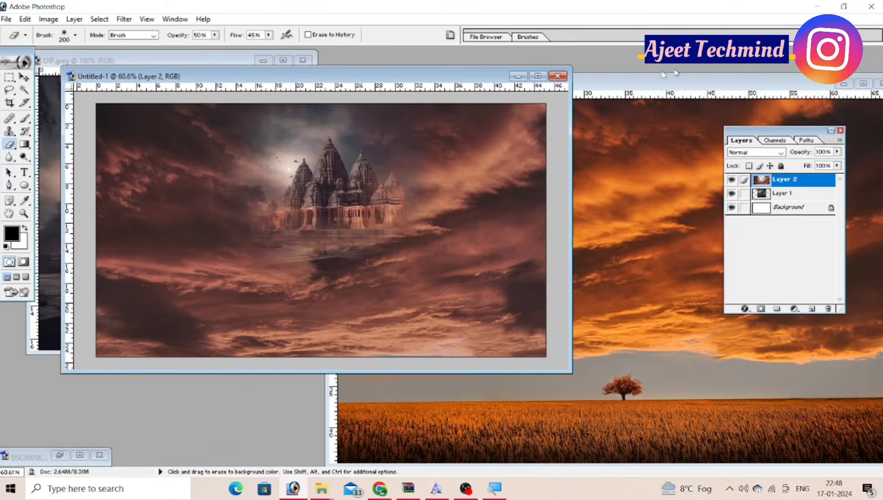
drag(448, 77, 469, 81)
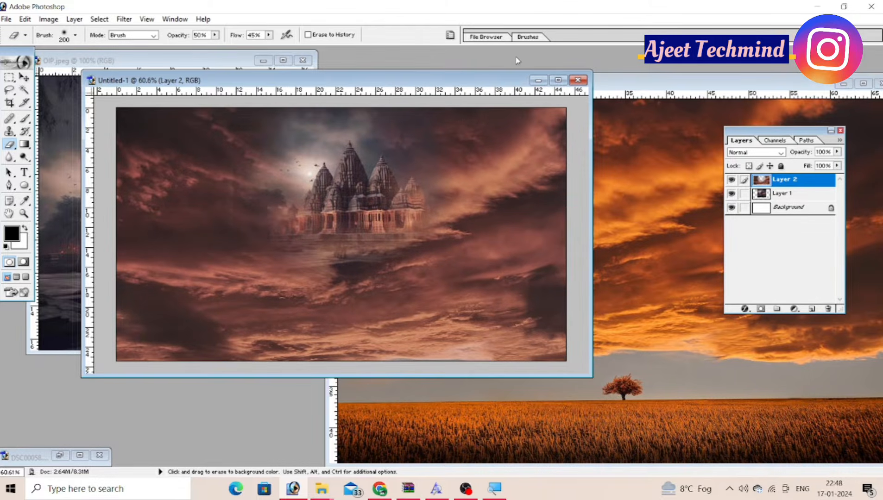
key(ctrl+o)
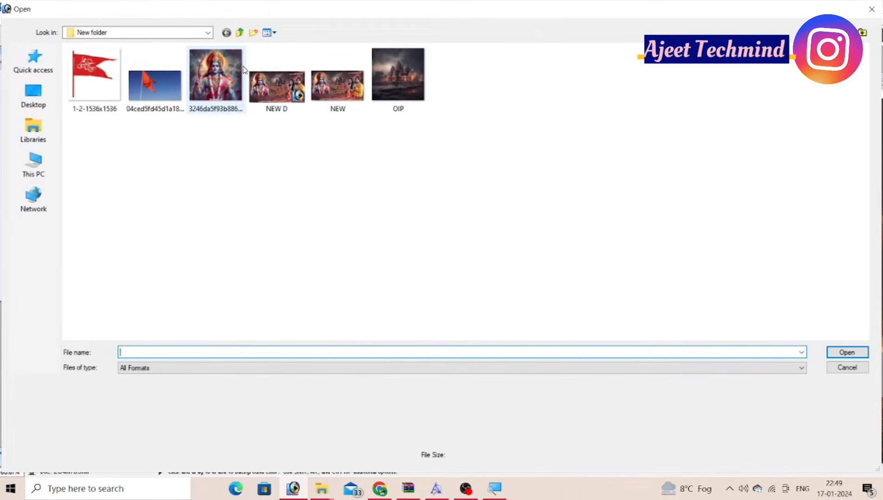
double_click(226, 75)
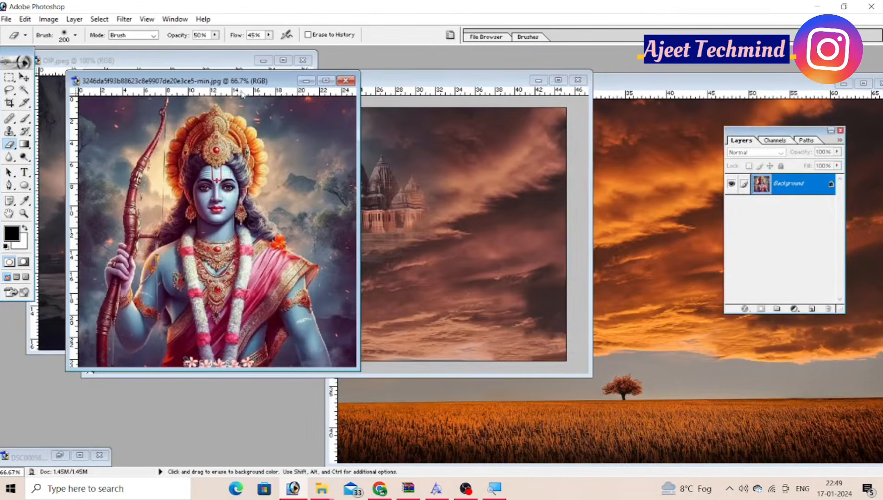
drag(244, 81, 222, 77)
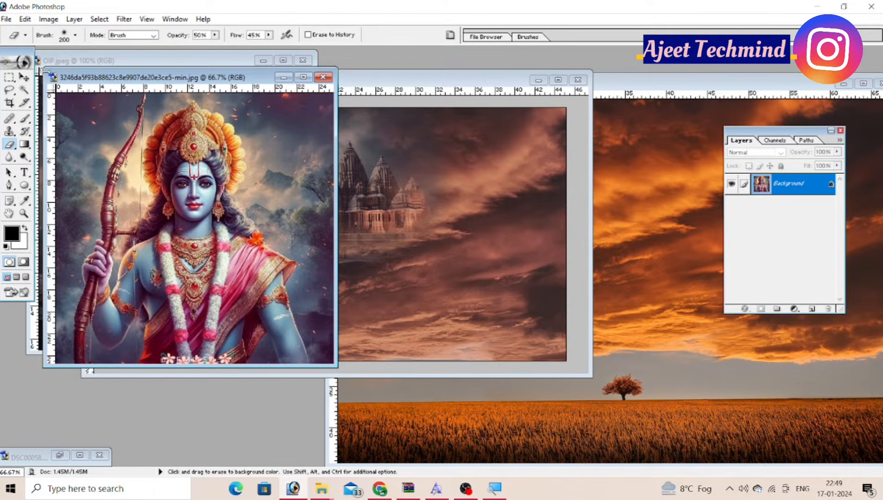
Step: Copy the entire Shri Ram portrait and paste it into Untitled-1 as a new layer above the sky
click(24, 77)
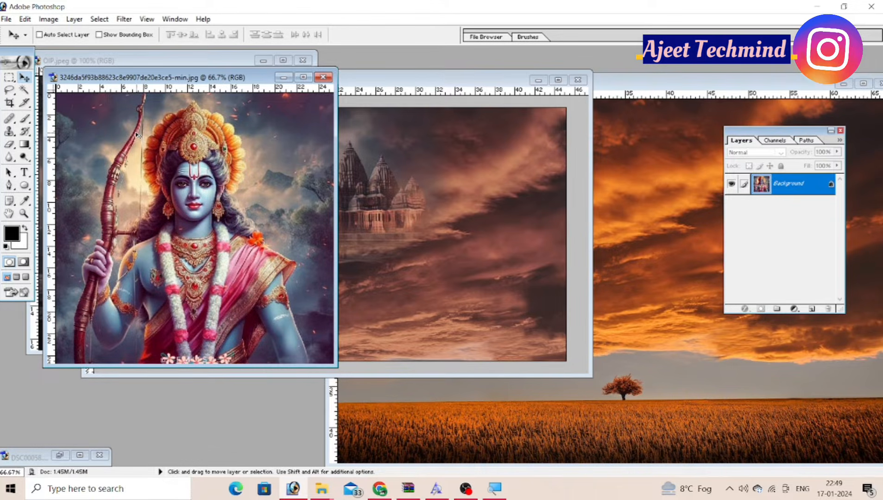
key(ctrl+a)
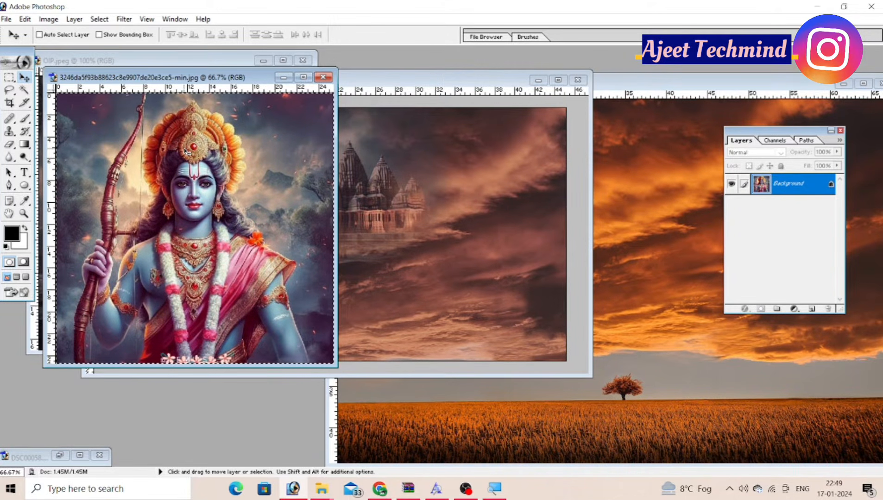
click(283, 78)
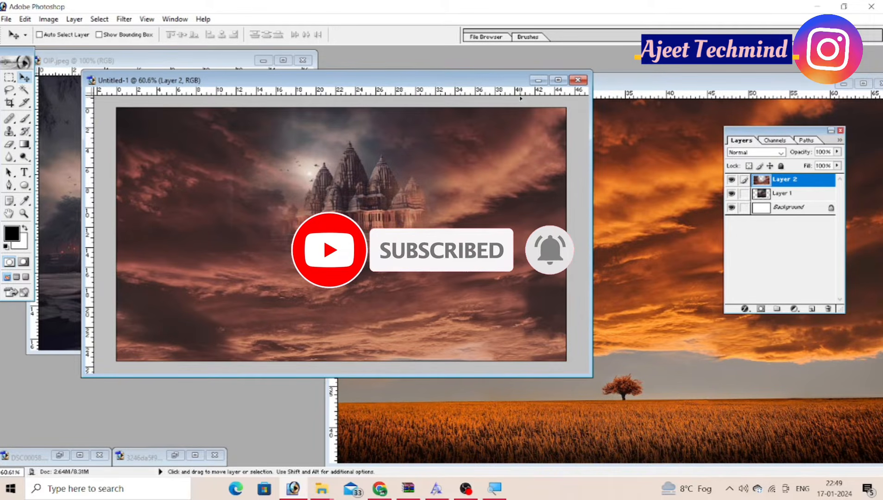
click(558, 80)
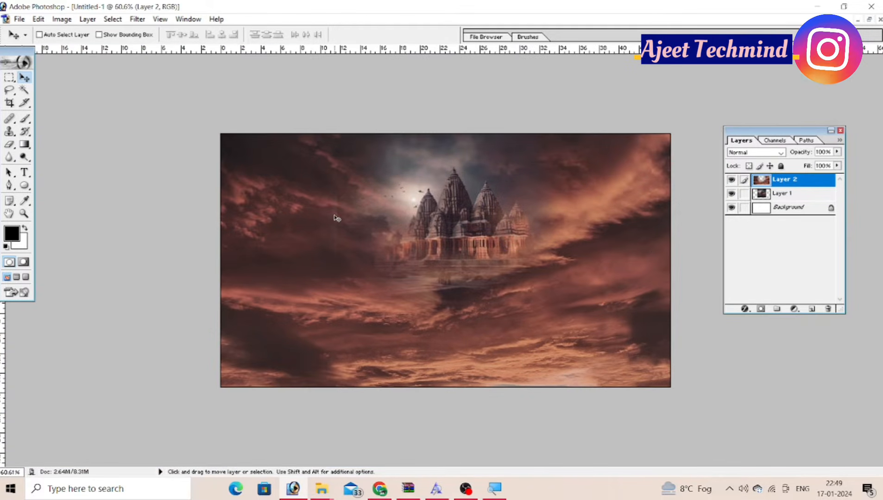
key(ctrl+v)
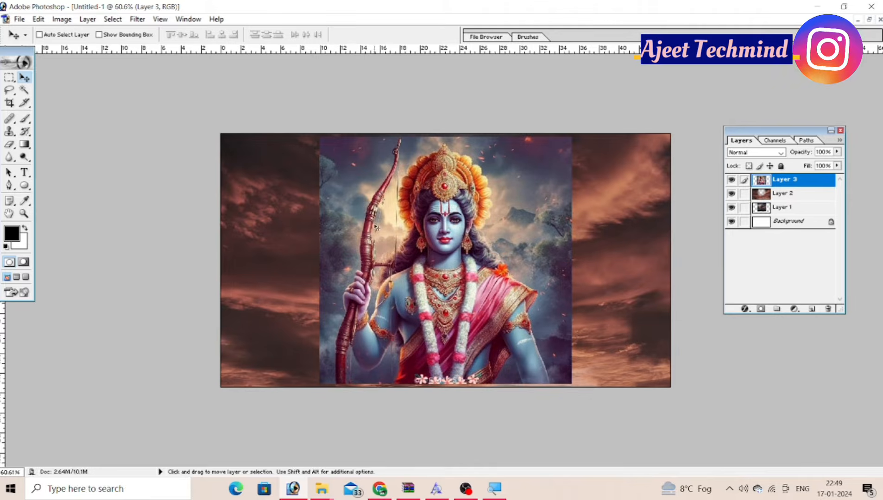
Step: Move the Shri Ram portrait to the canvas's left edge and scale it to 87.9%, leaving the temple visible beside it
drag(438, 226, 324, 218)
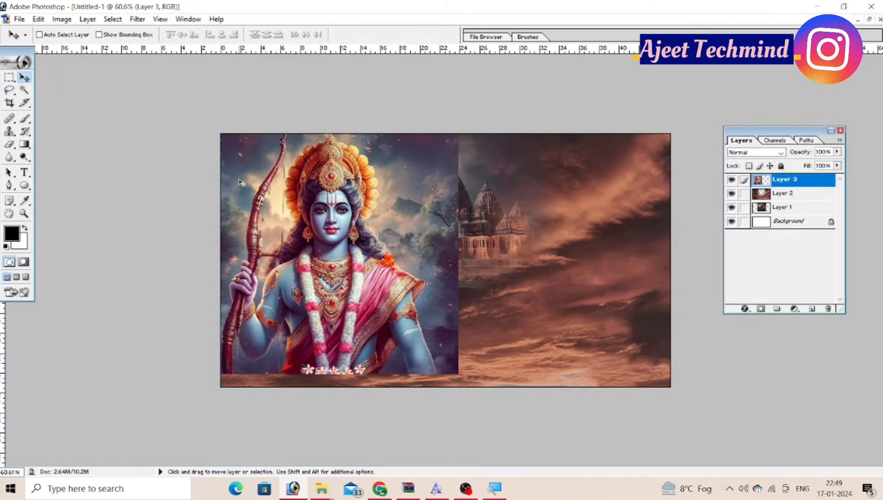
key(ctrl+t)
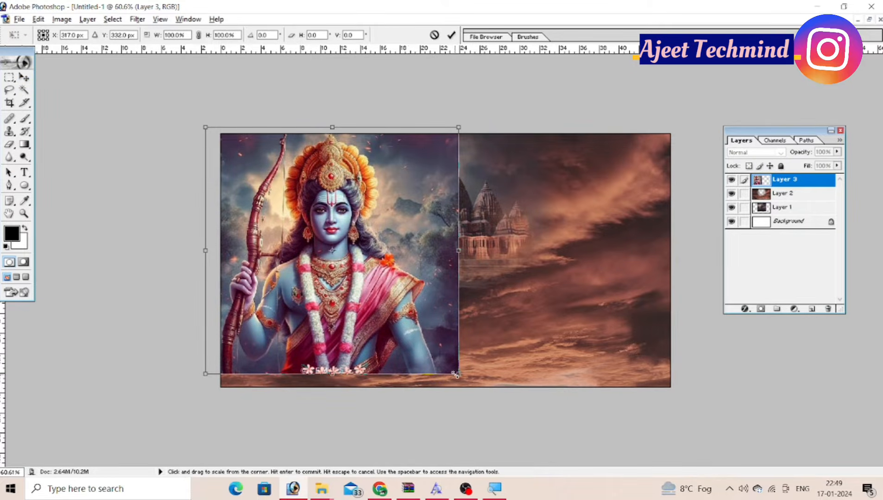
drag(457, 374, 432, 351)
drag(397, 325, 392, 320)
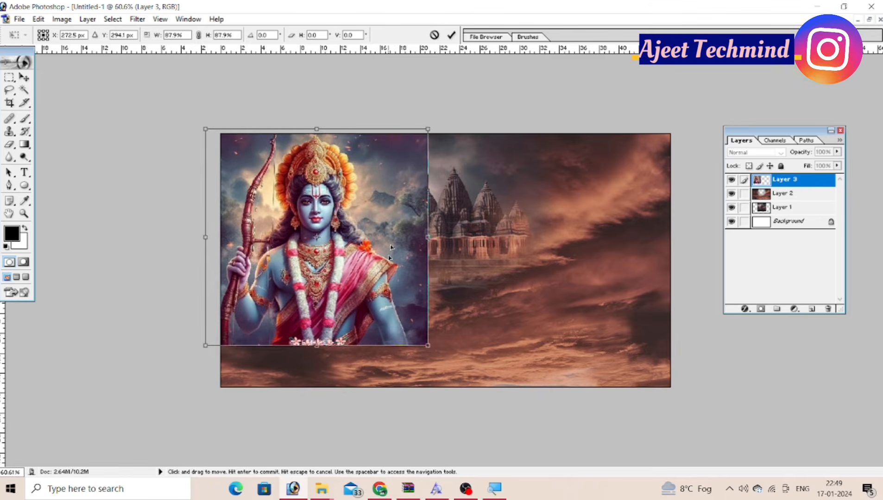
click(451, 34)
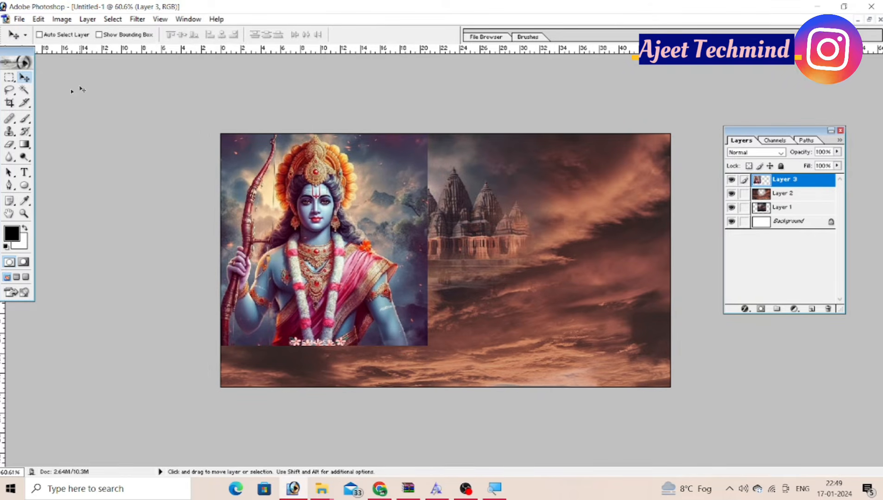
Step: With the Eraser at 63% opacity and 69% flow, softly erase the portrait's right edge to blend it into the temple sky
click(9, 144)
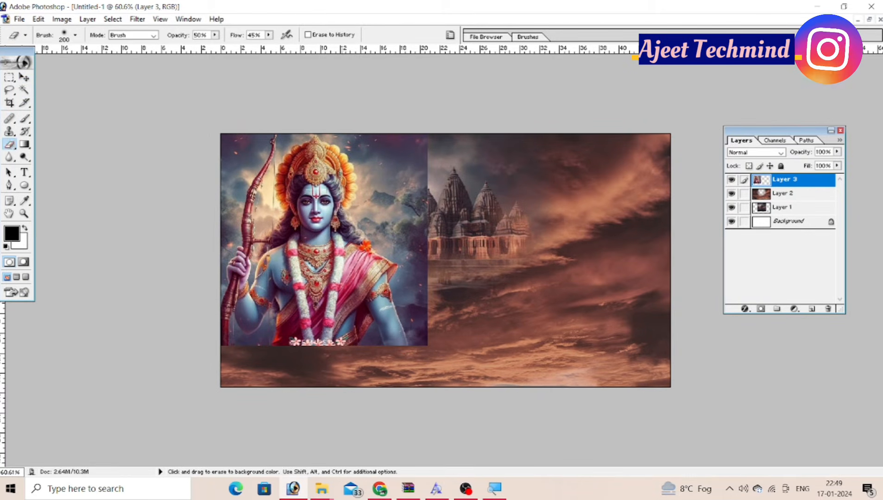
click(214, 37)
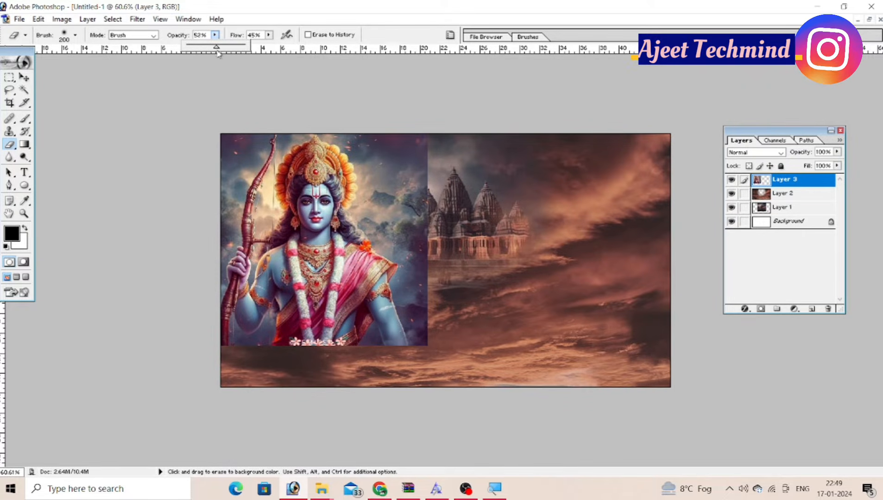
drag(218, 47, 283, 47)
click(268, 34)
mouse_move(410, 149)
mouse_down()
mouse_move(424, 167)
mouse_move(429, 285)
mouse_move(417, 134)
mouse_up()
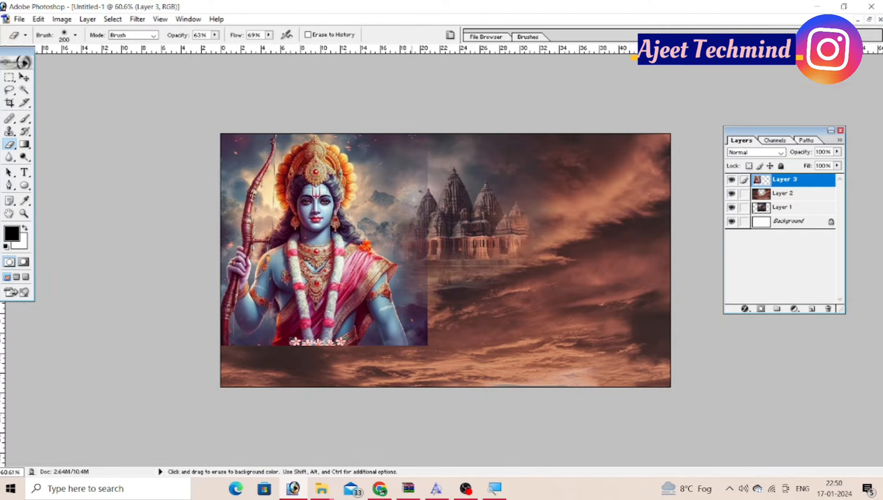
click(421, 191)
mouse_move(417, 142)
mouse_down()
mouse_move(416, 305)
mouse_move(398, 327)
mouse_move(421, 332)
mouse_move(433, 357)
mouse_up()
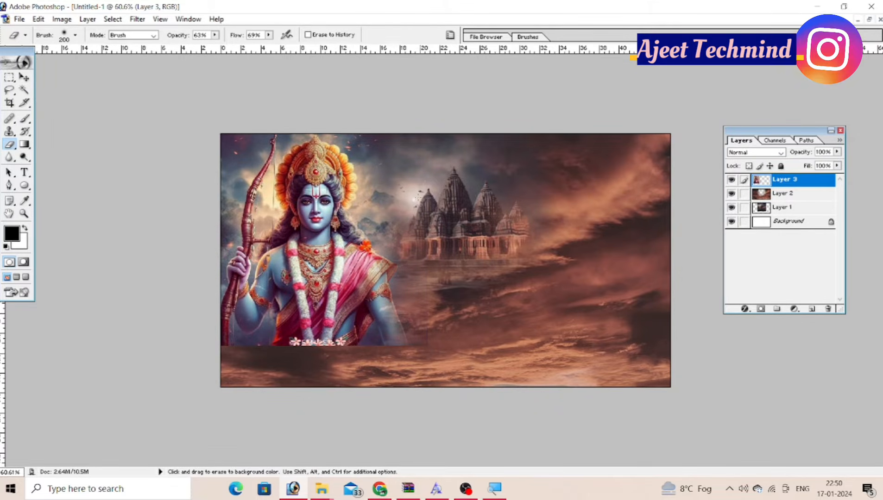
mouse_move(415, 232)
mouse_down()
mouse_move(415, 340)
mouse_move(394, 358)
mouse_move(277, 361)
mouse_move(425, 347)
mouse_up()
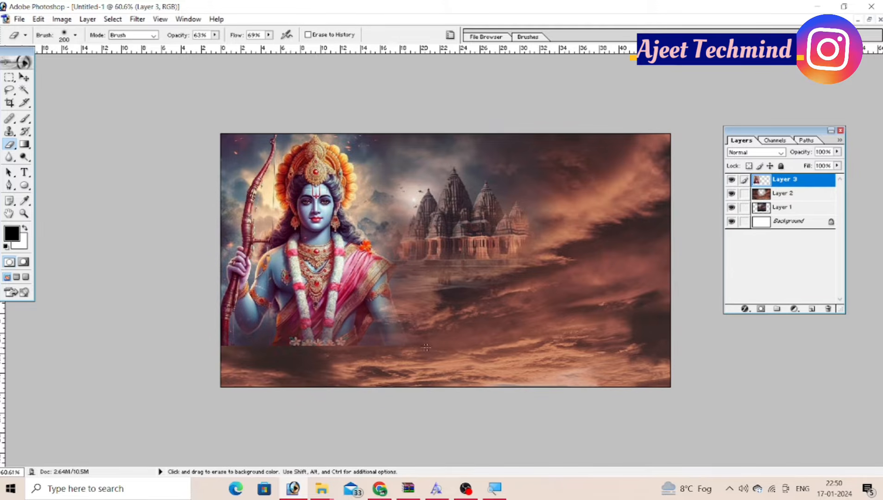
Step: Softly erase the portrait's lower edge and the background around the bow and crown to blend them into the clouds
mouse_move(296, 319)
mouse_down()
mouse_move(335, 340)
mouse_move(308, 345)
mouse_up()
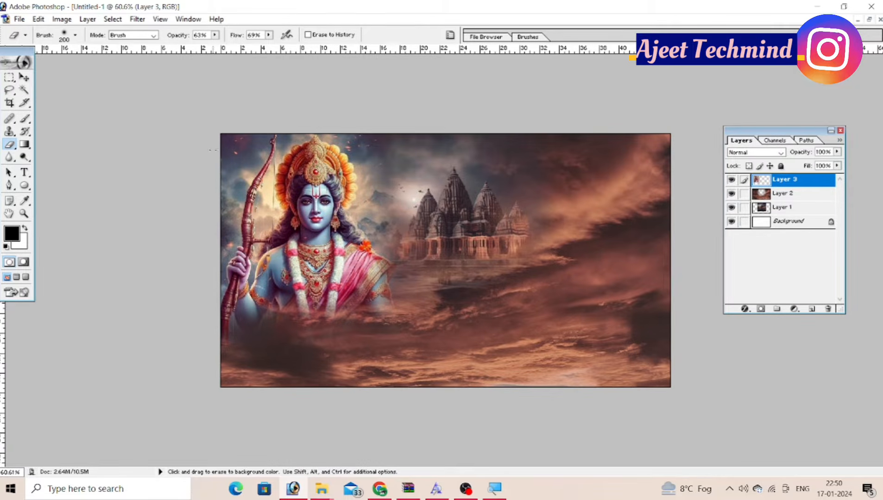
mouse_move(228, 157)
mouse_down()
mouse_move(208, 186)
mouse_move(241, 155)
mouse_up()
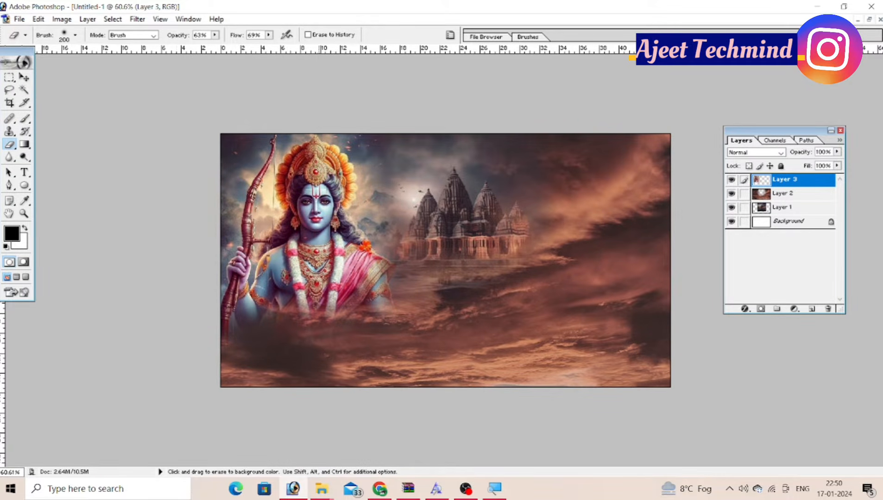
key(ctrl+z)
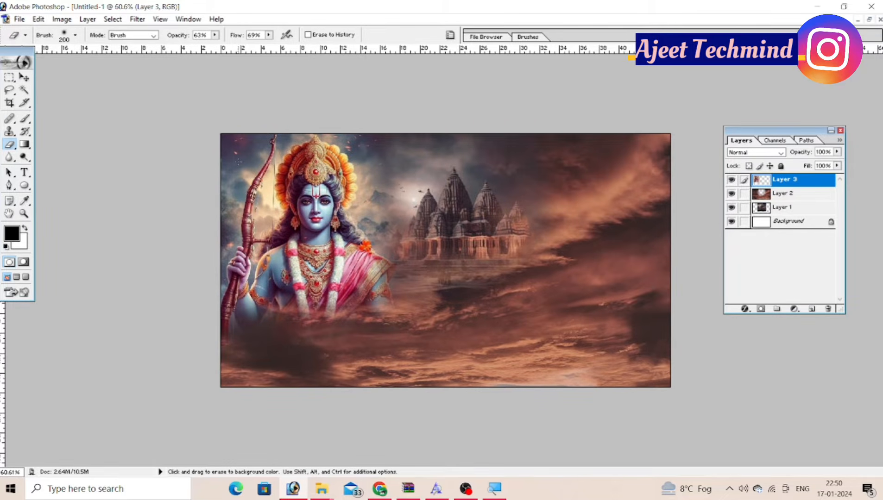
mouse_move(236, 157)
mouse_down()
mouse_move(248, 156)
mouse_move(217, 237)
mouse_up()
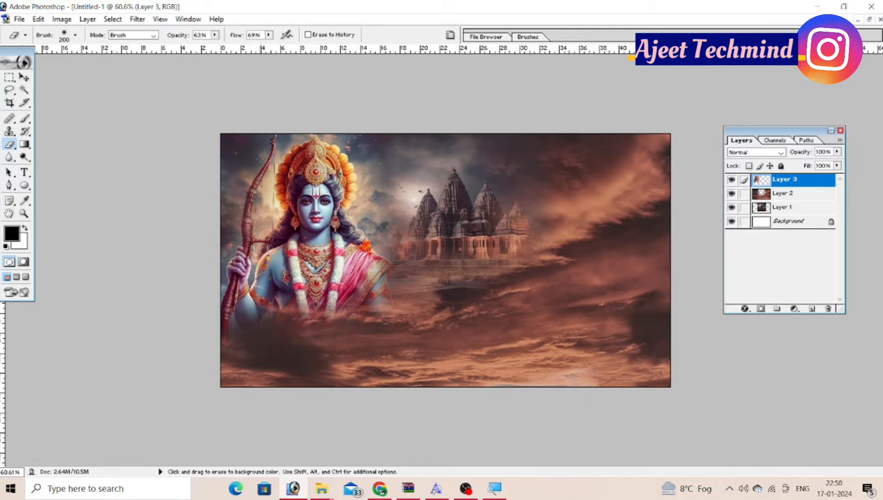
drag(250, 137, 449, 132)
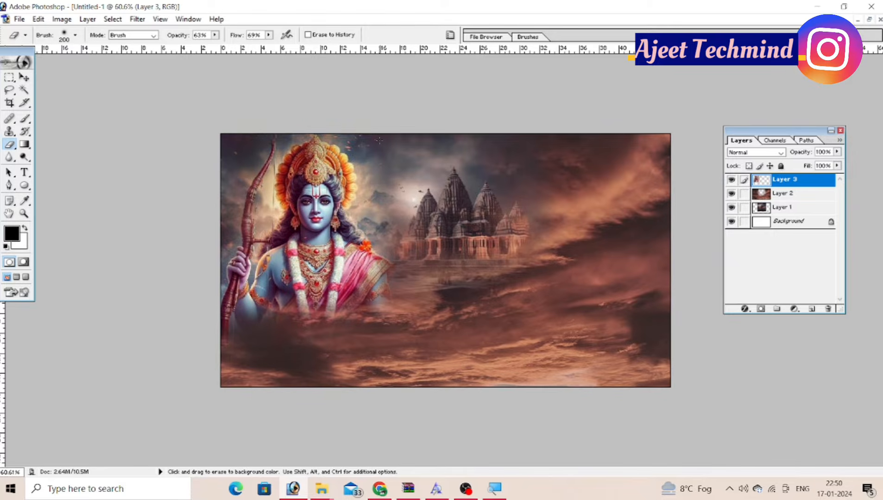
drag(379, 139, 385, 252)
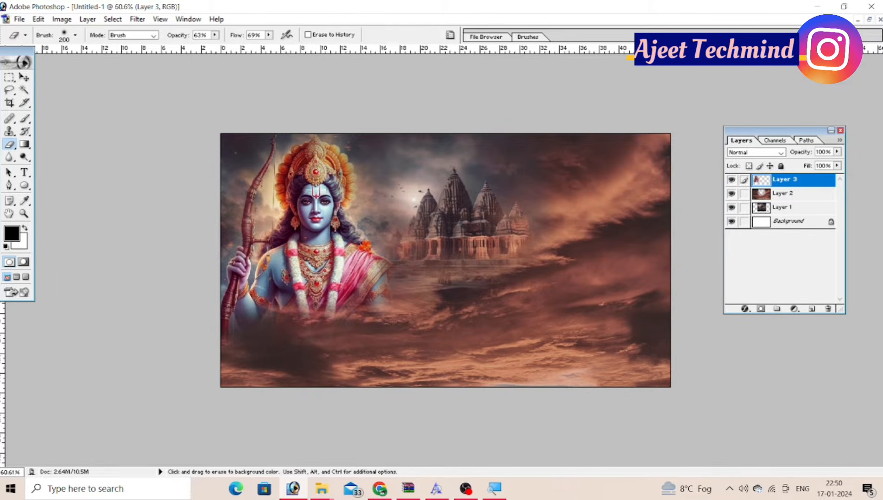
Step: Float the Untitled-1 window and close the Shri Ram portrait and OIP.jpeg source images
click(870, 20)
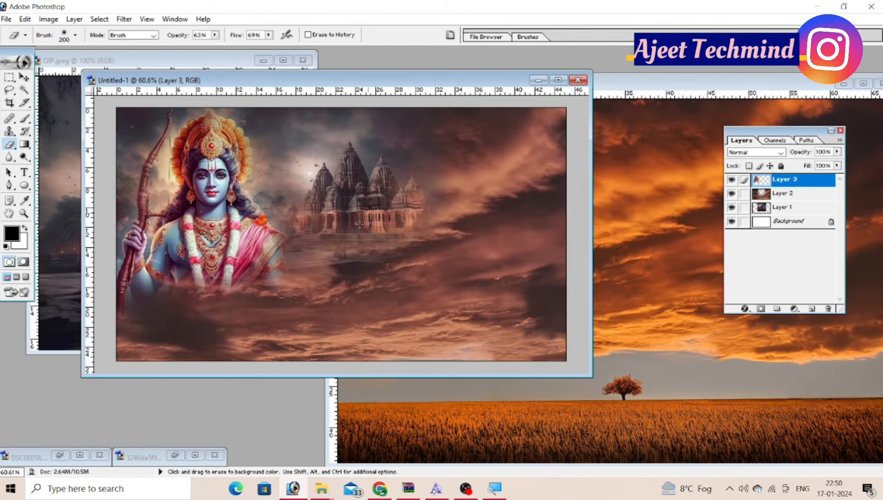
click(194, 456)
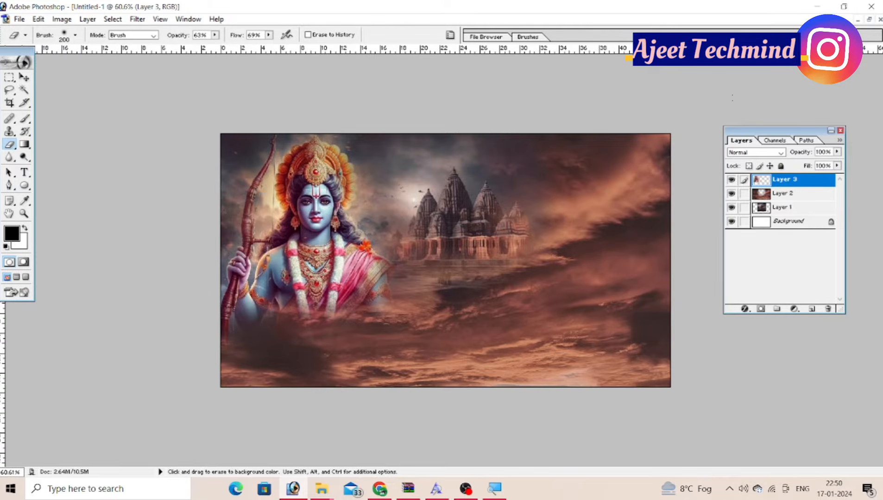
click(871, 21)
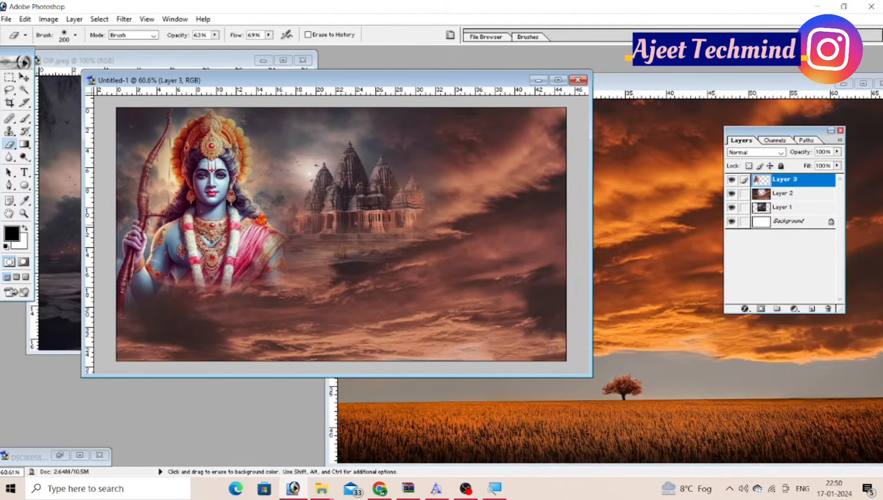
click(69, 163)
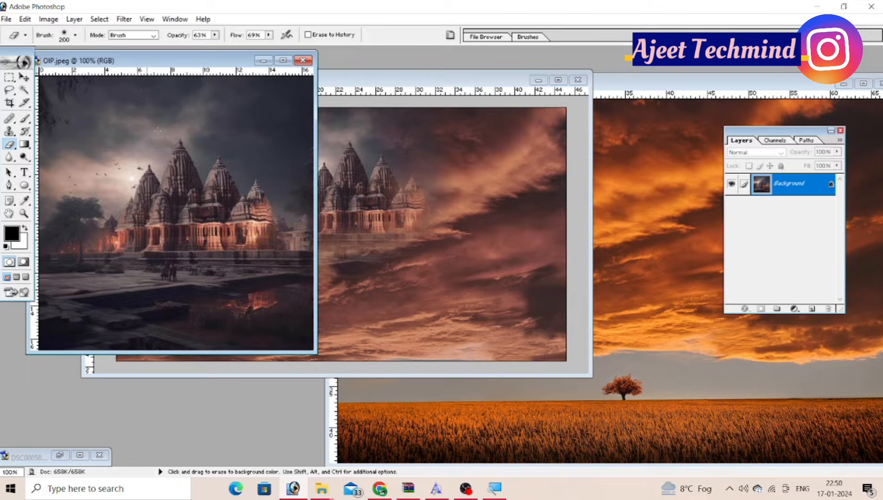
click(302, 60)
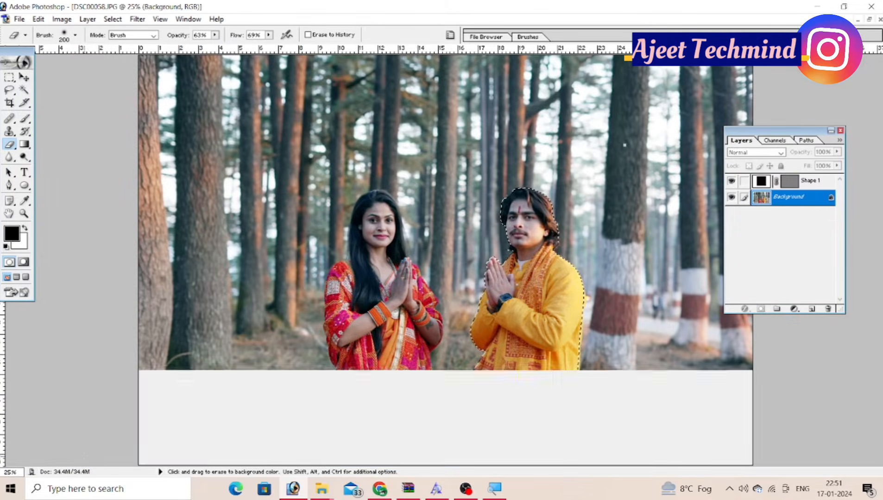
Step: Open DSC00058.JPG and move the selected man in yellow into Untitled-1 as a new layer, then maximize the poster document
click(80, 455)
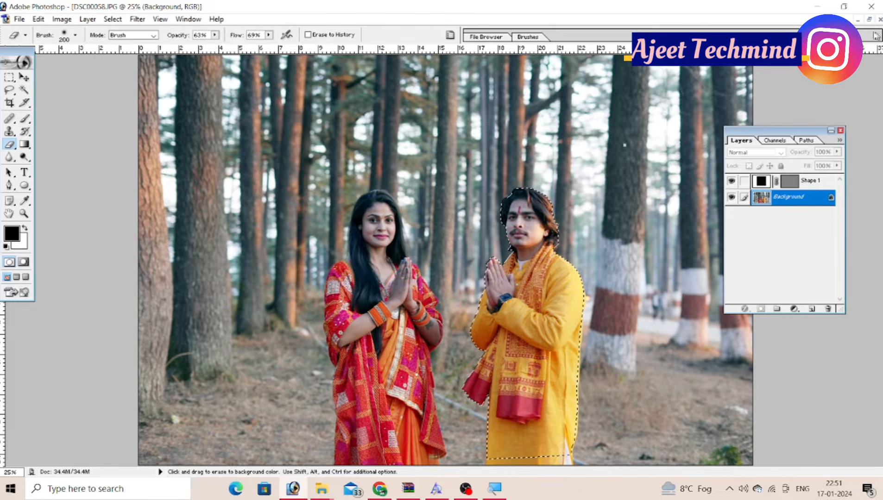
click(868, 19)
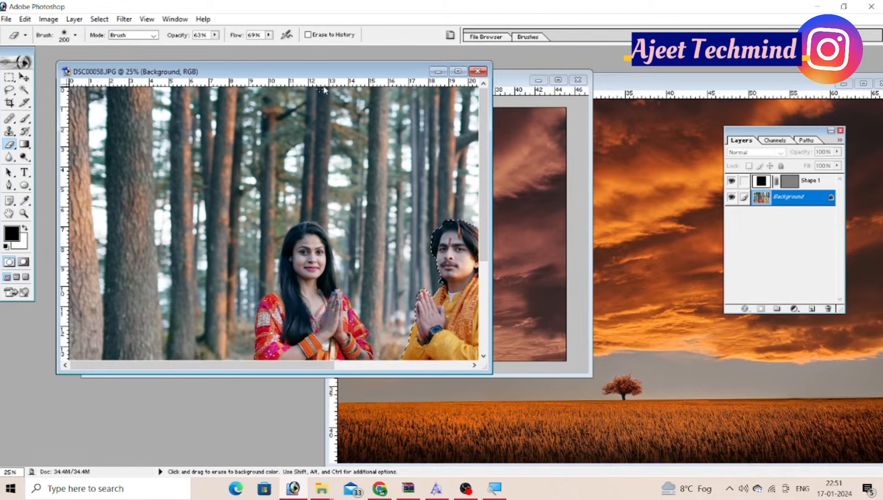
click(8, 185)
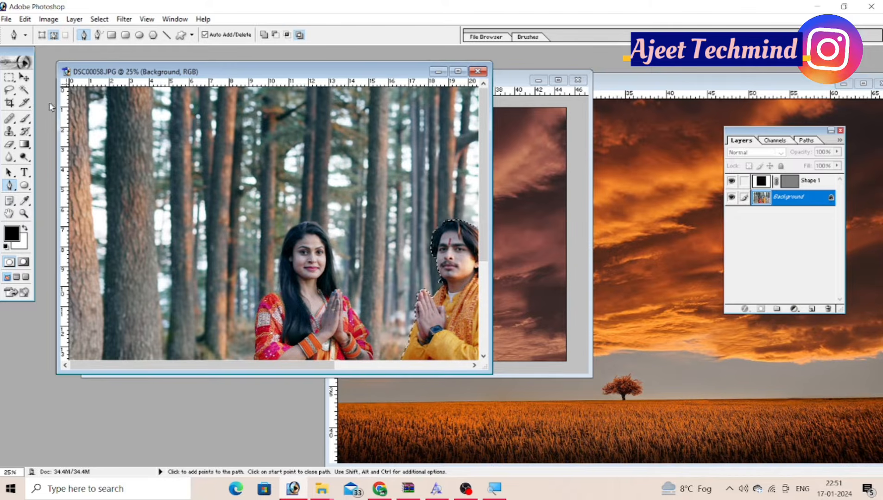
click(24, 77)
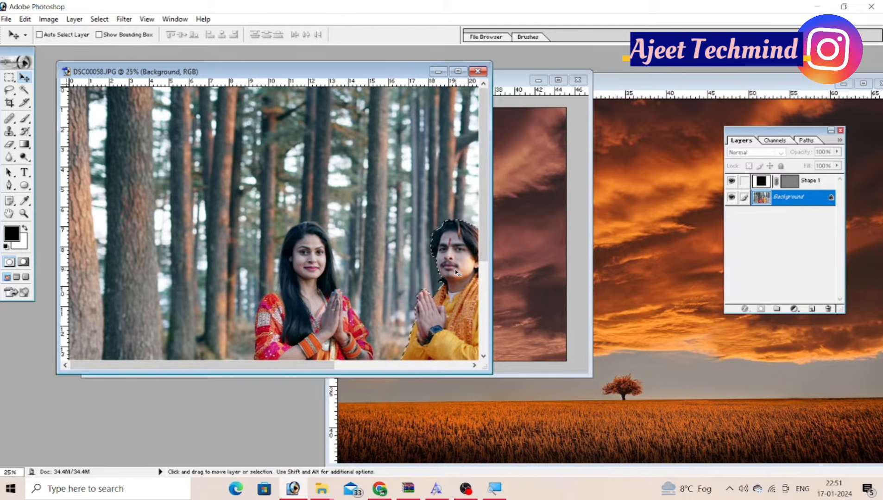
drag(456, 273, 530, 178)
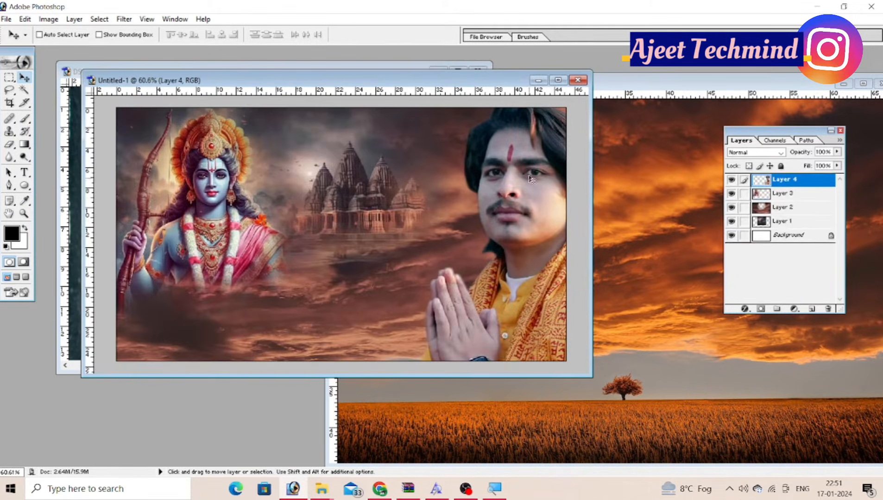
click(558, 81)
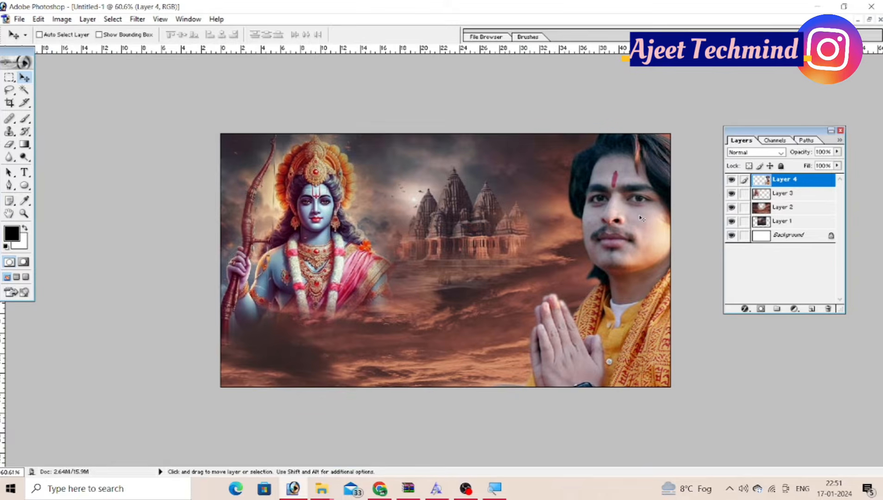
Step: Scale the man in yellow to 29% and place him at the poster's right side, standing on its lower edge
drag(641, 218, 565, 216)
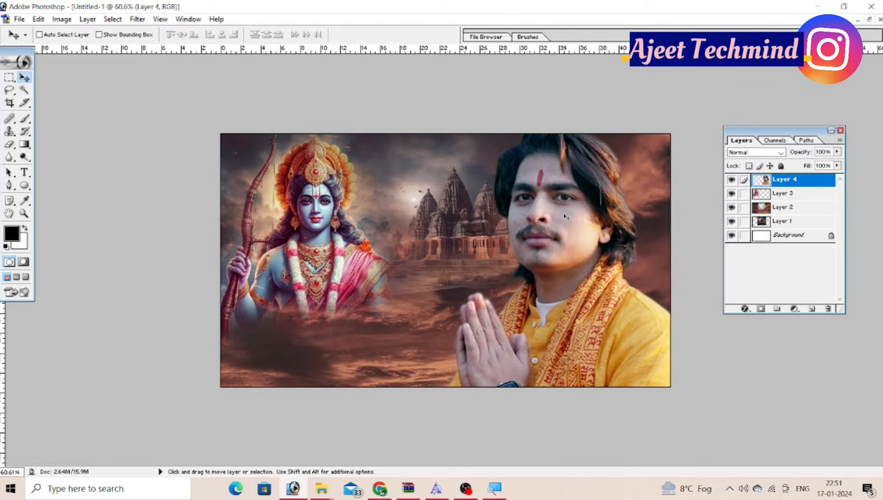
key(ctrl+t)
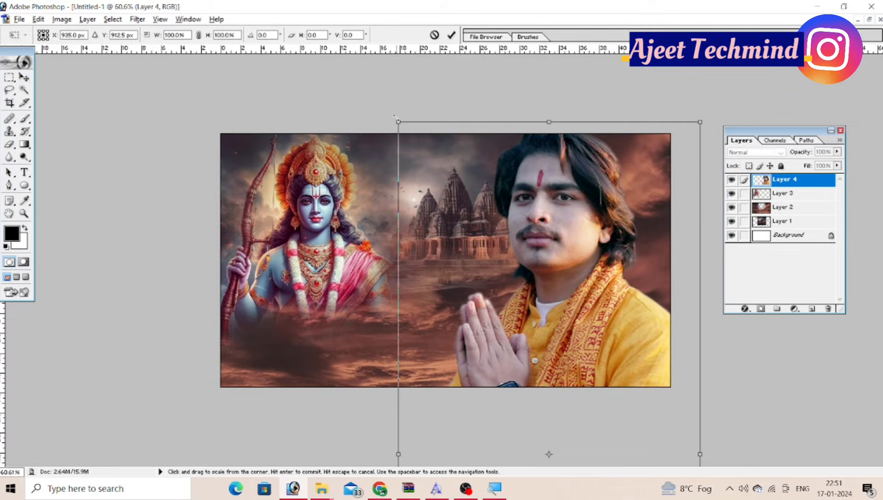
drag(399, 122, 490, 273)
drag(541, 347, 541, 195)
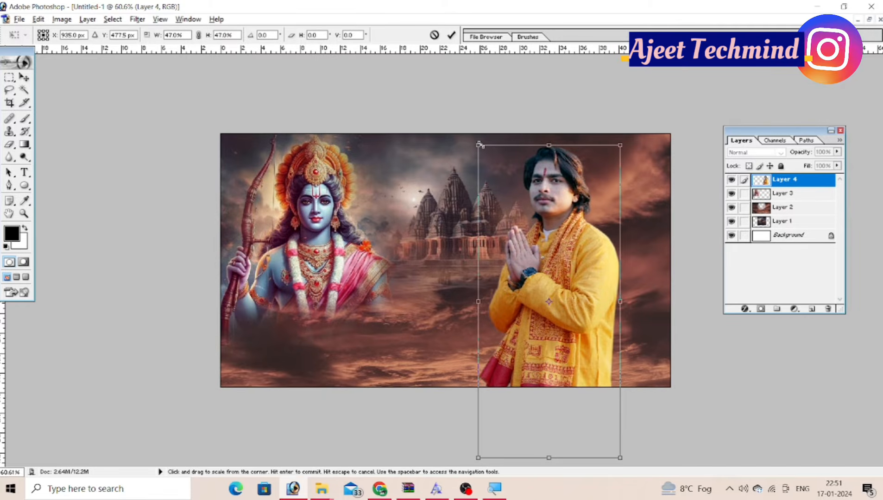
drag(478, 145, 497, 188)
drag(537, 254, 594, 235)
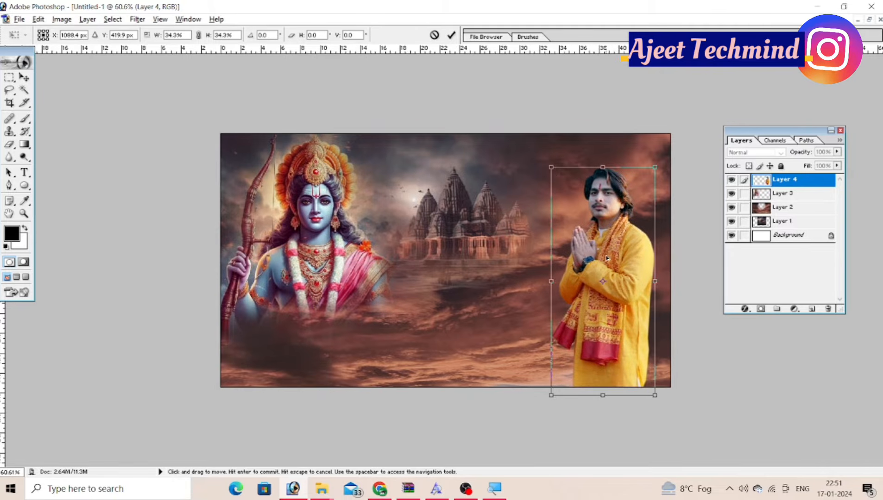
drag(554, 168, 559, 184)
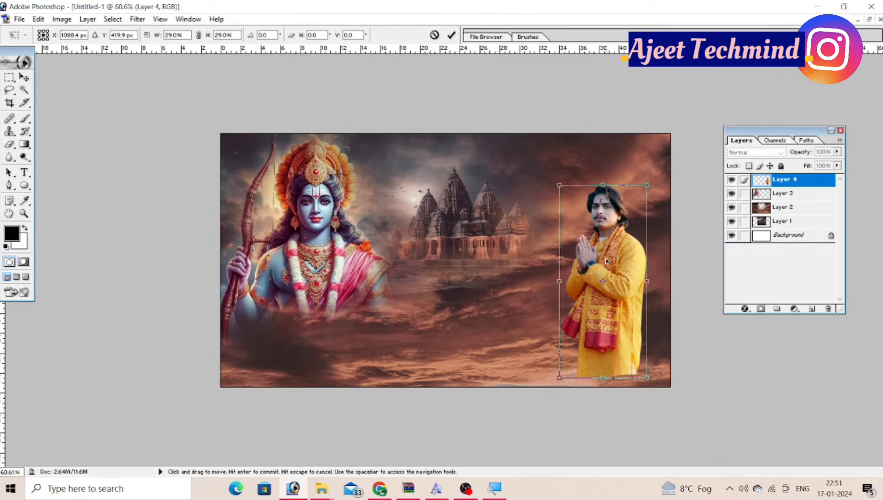
drag(604, 254, 607, 263)
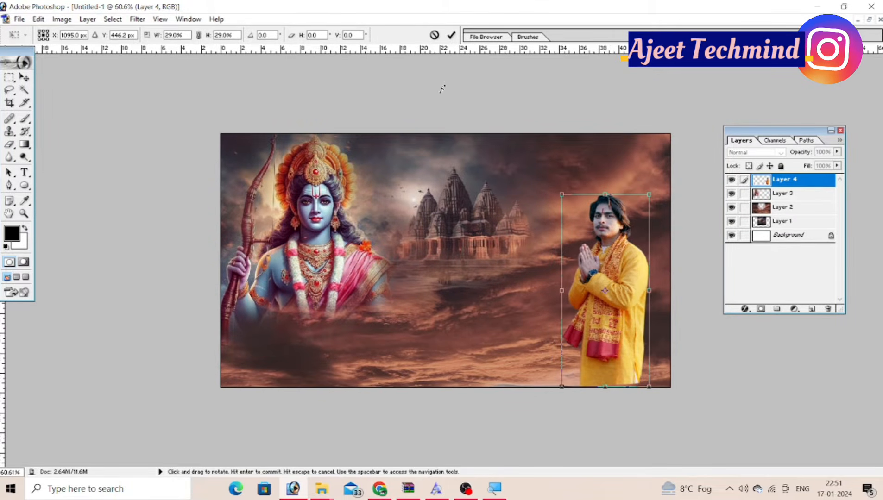
click(452, 35)
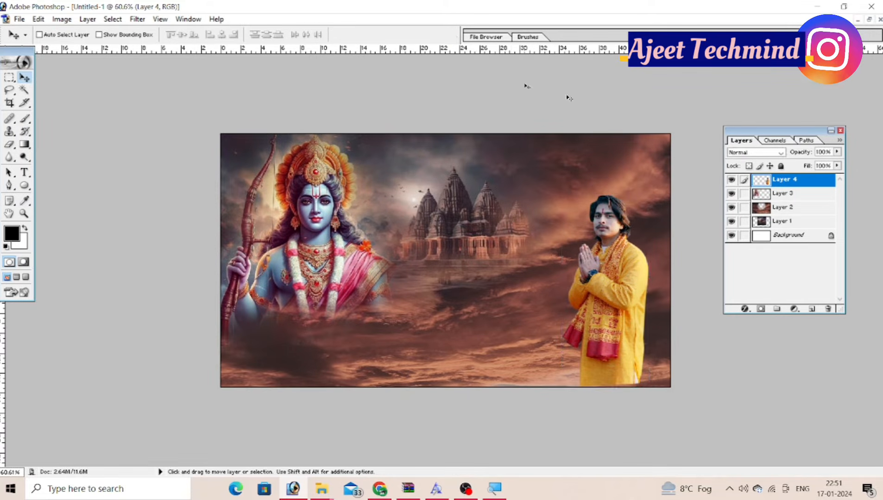
Step: Switch to a maximized DSC00058.JPG and clear the selection around the man in yellow
click(868, 19)
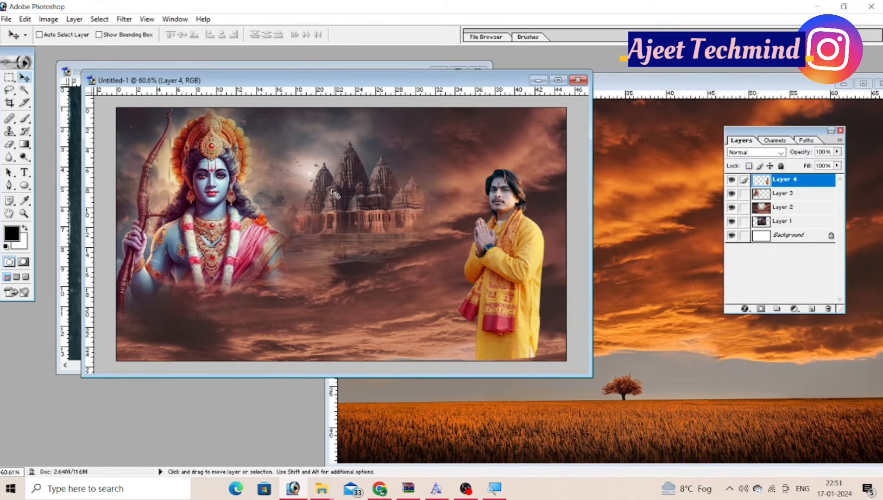
click(74, 147)
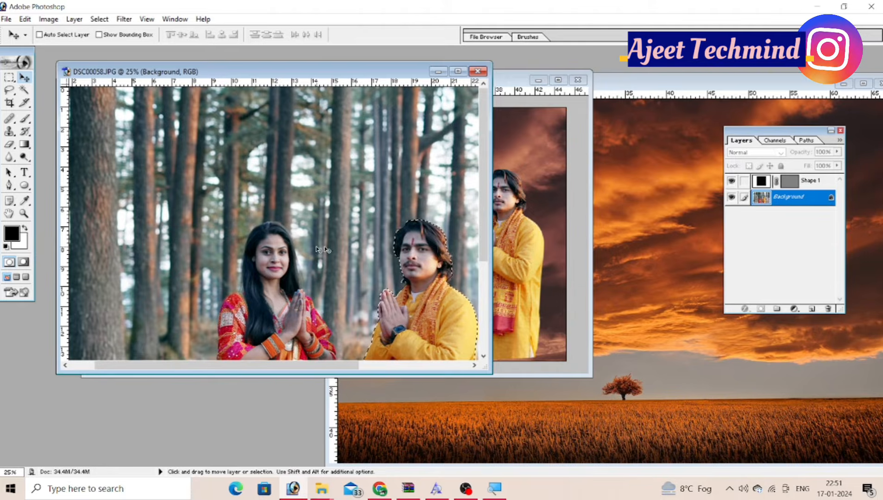
click(454, 73)
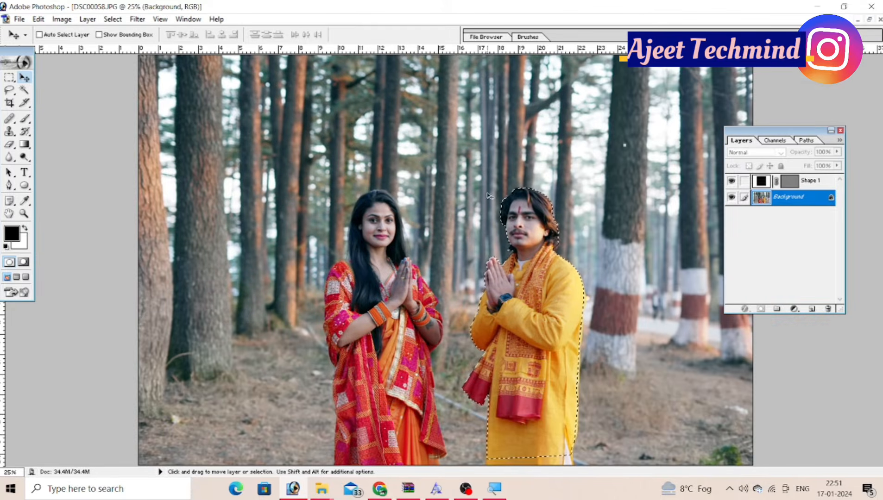
key(ctrl+d)
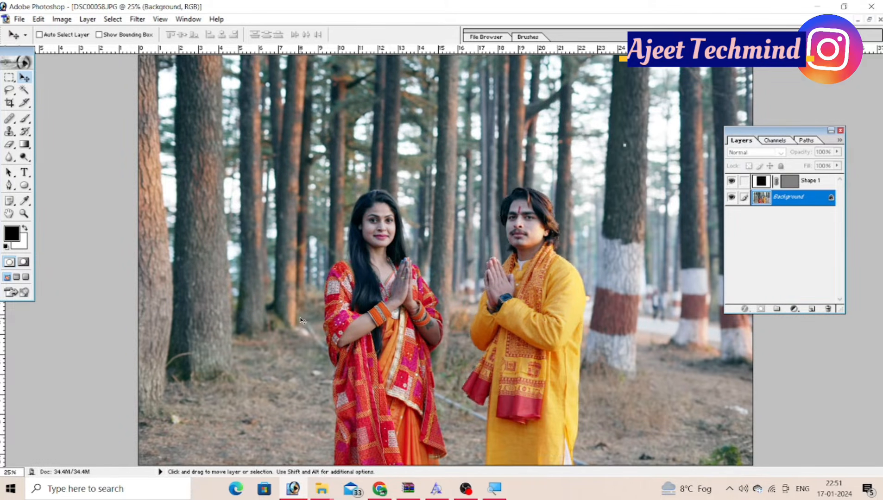
key(ctrl+space)
ctrl+click(392, 353)
ctrl+click(392, 353)
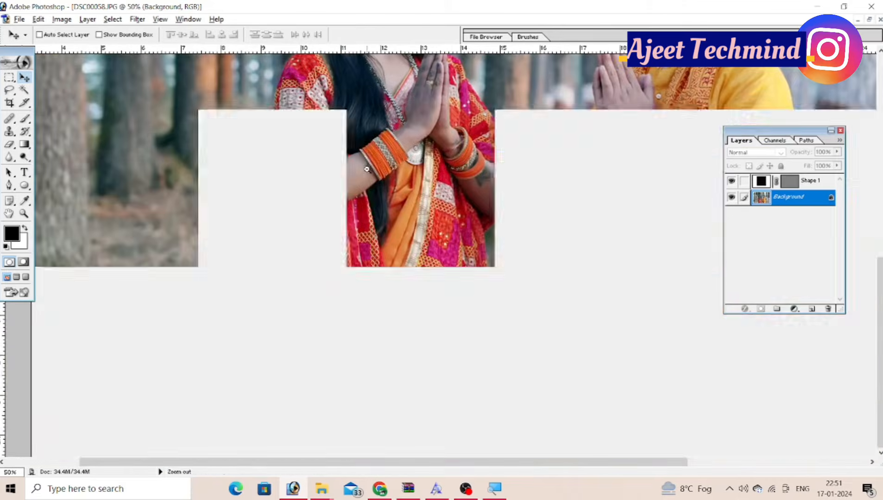
key(space)
drag(363, 151, 372, 338)
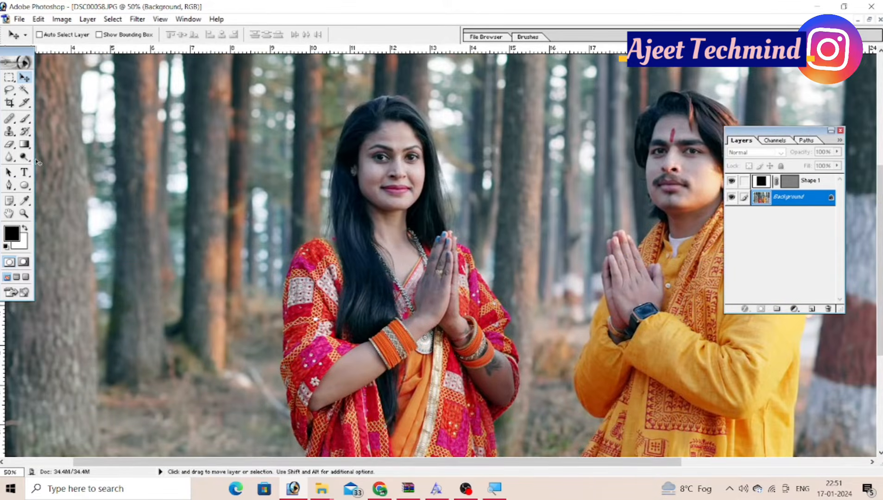
click(8, 186)
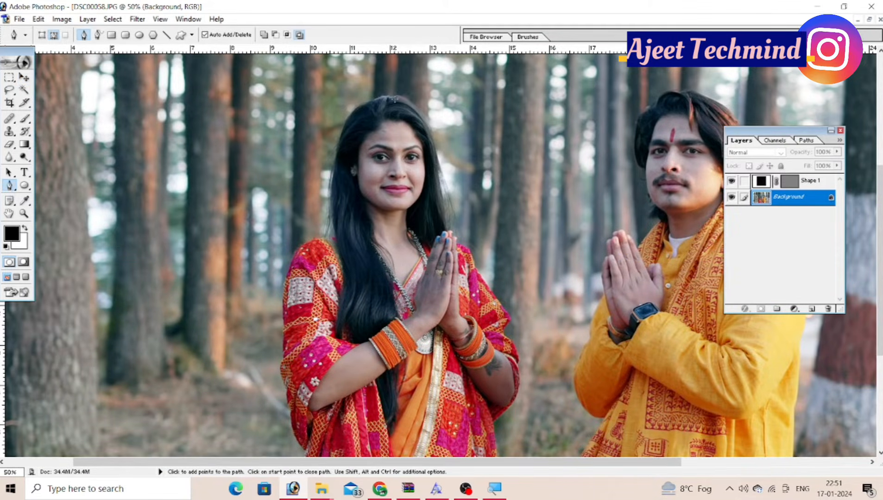
click(393, 96)
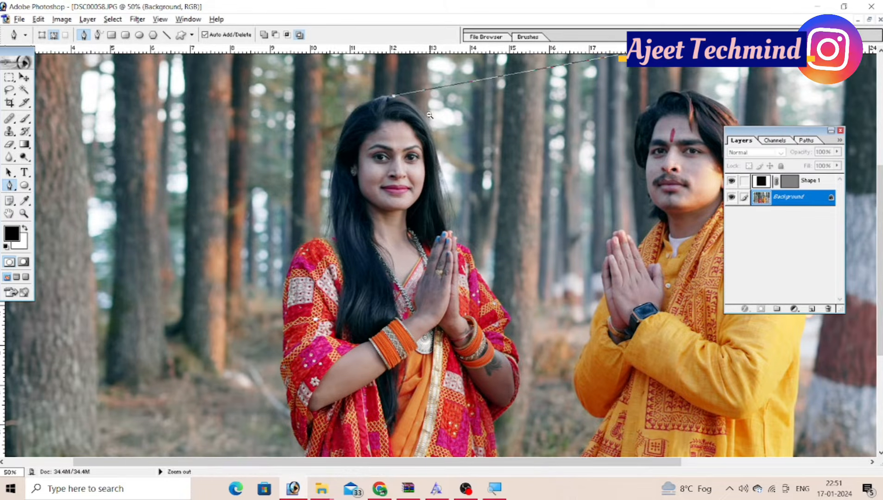
key(ctrl+Return)
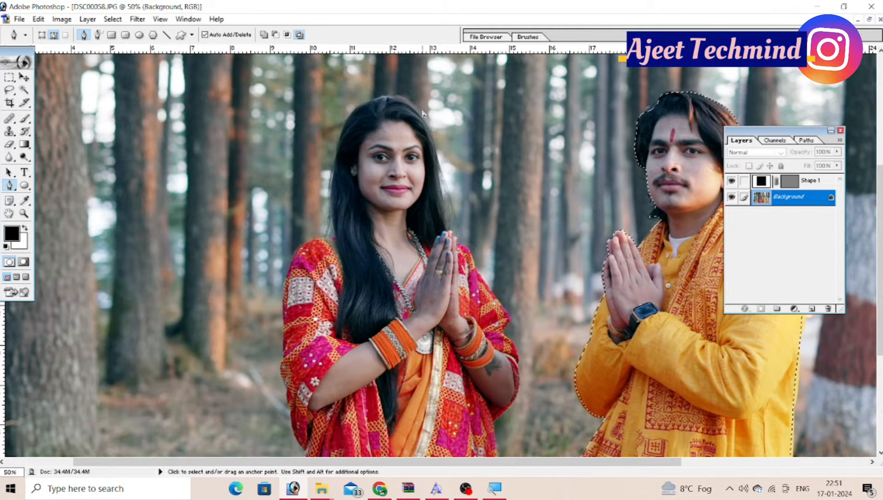
Step: Try a rough Pen path across the woman's hair and hands, load it as a selection and discard it
key(ctrl+plus)
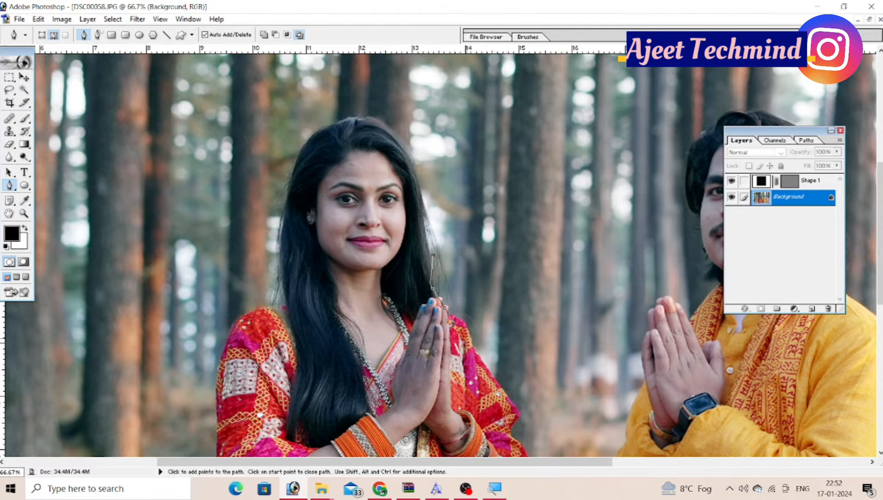
drag(401, 389, 456, 385)
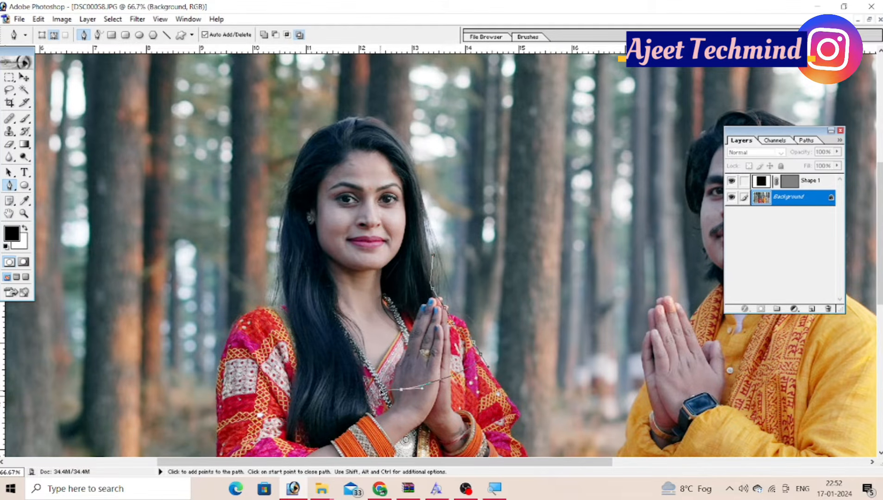
drag(305, 386, 276, 372)
drag(264, 321, 355, 281)
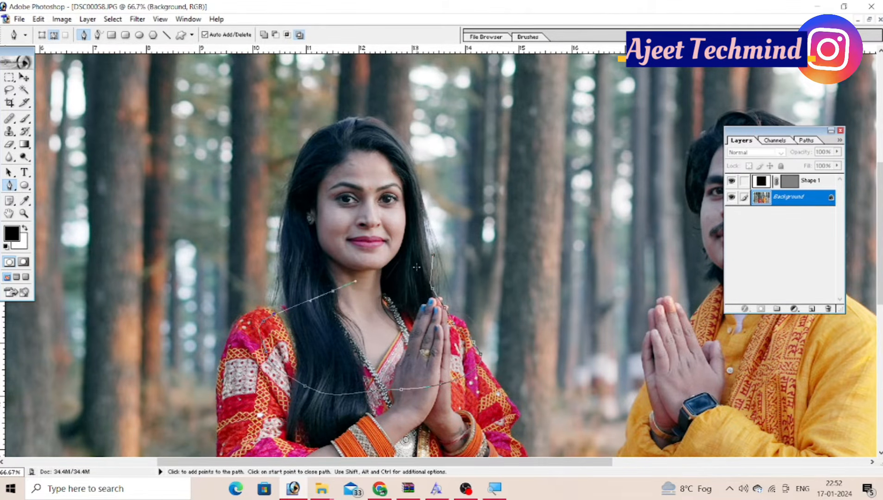
click(432, 265)
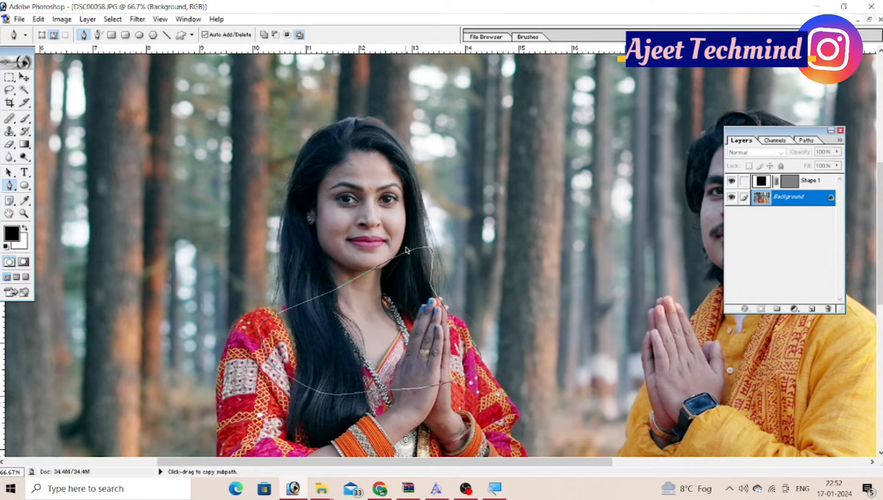
key(ctrl+Return)
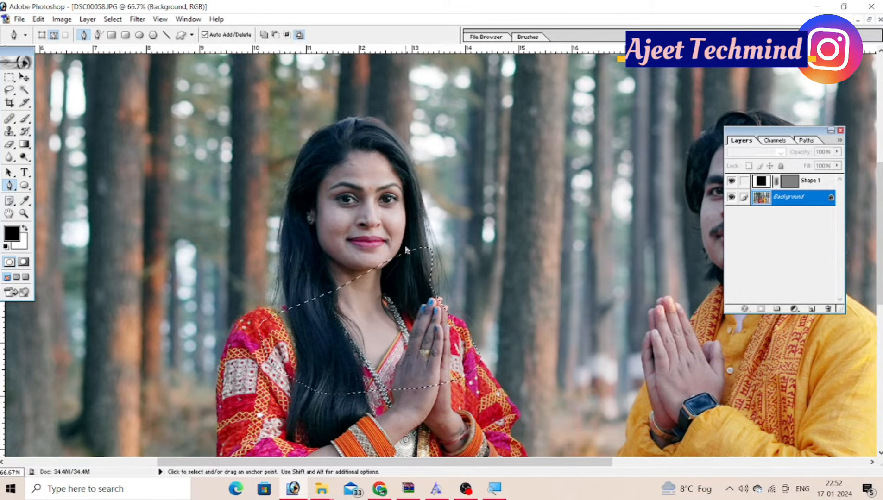
key(ctrl+d)
drag(464, 328, 325, 267)
key(ctrl+minus)
key(ctrl+minus)
key(ctrl+minus)
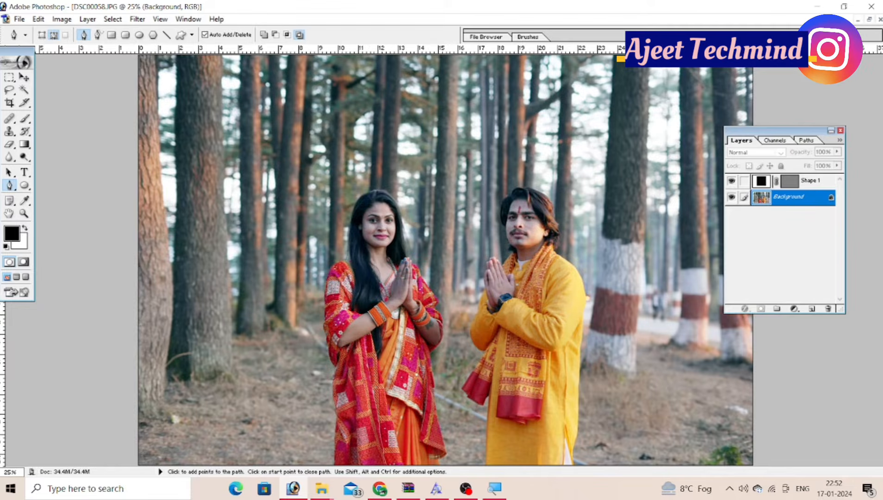
Step: Minimize DSC00058.JPG, clear the sky image out of the way and maximize NEW D.psd
click(857, 20)
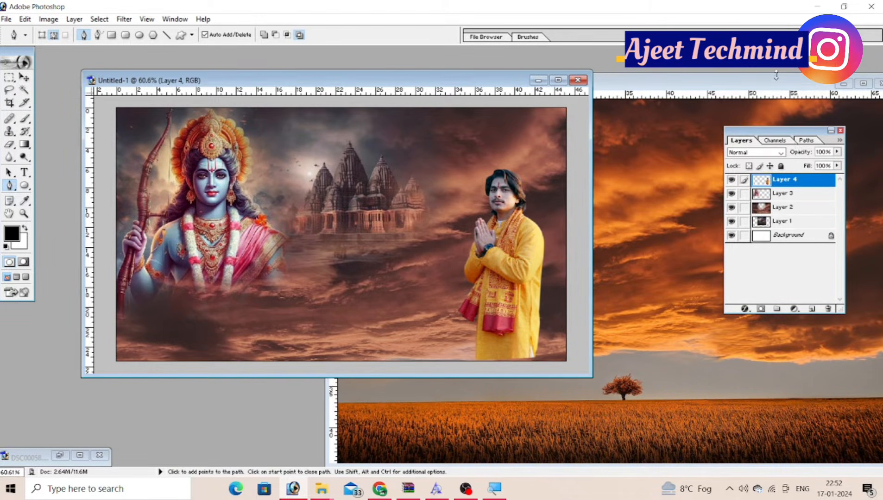
click(864, 84)
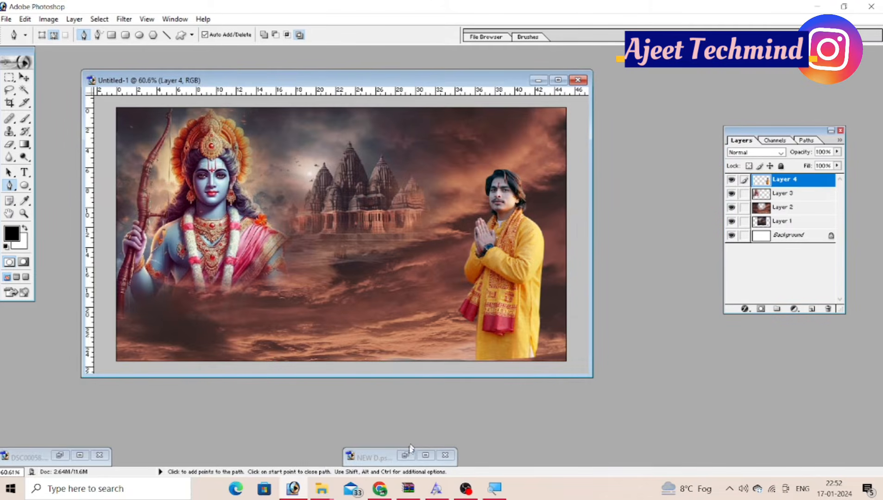
click(424, 458)
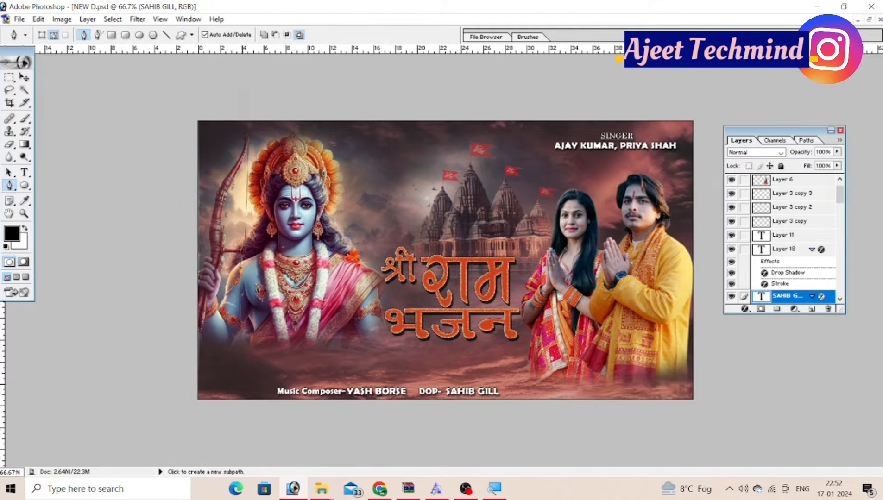
Step: Move the cut-out woman's layer from NEW D.psd into Untitled-1 as a new layer, standing beside the man in yellow
key(v)
drag(580, 227, 553, 199)
right_click(578, 222)
click(586, 226)
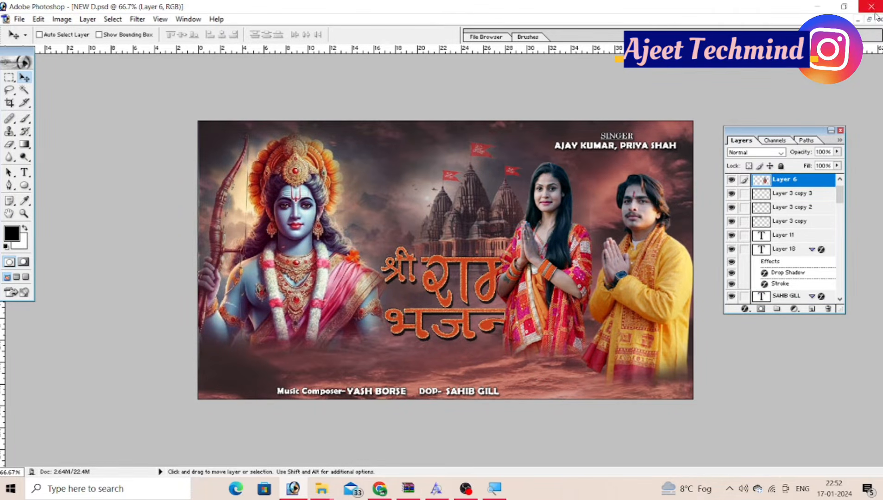
click(870, 20)
drag(569, 190, 459, 245)
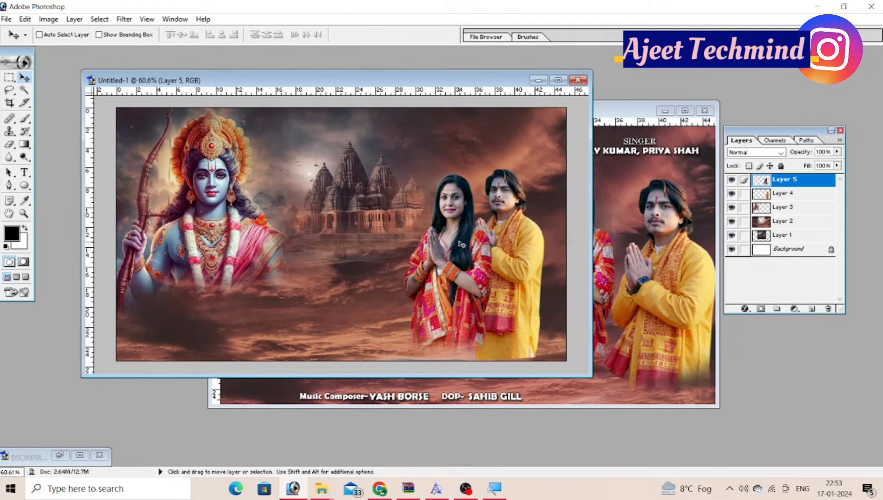
Step: Place the woman's layer beneath the man's Layer 4 and nudge her slightly within the poster
scroll(481, 240, down, 1)
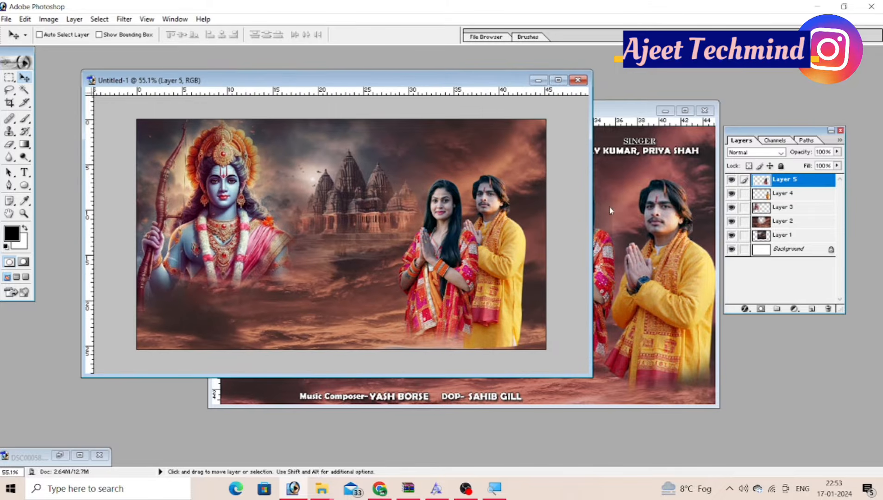
drag(784, 182, 786, 197)
drag(414, 276, 418, 280)
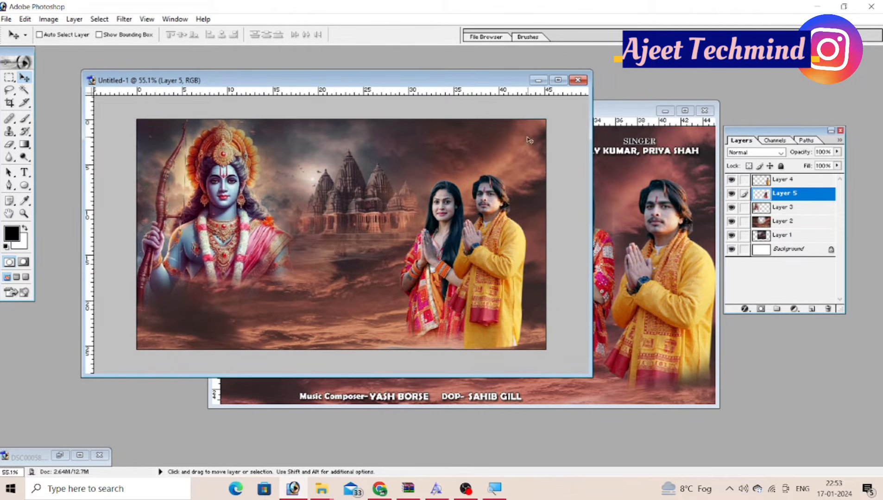
Step: Maximize the poster, then scale the man in yellow to 98.8% and shift him slightly right beside the woman
click(557, 79)
right_click(601, 308)
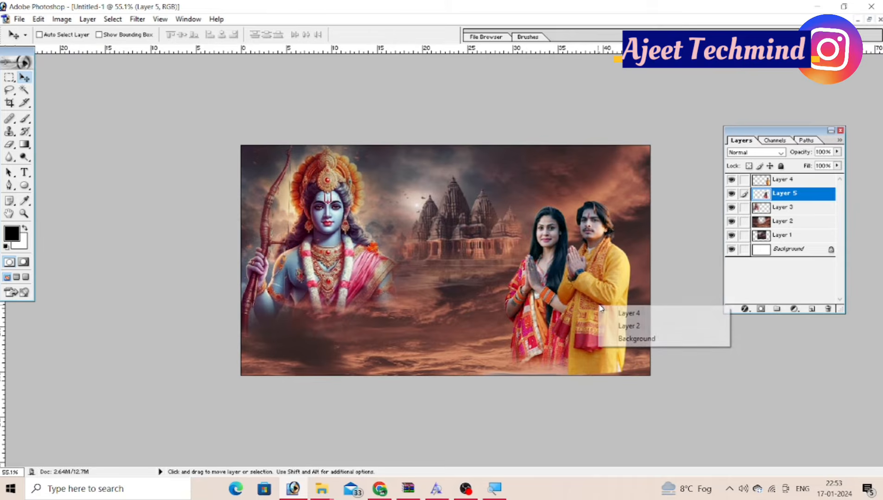
click(615, 313)
drag(615, 310, 613, 301)
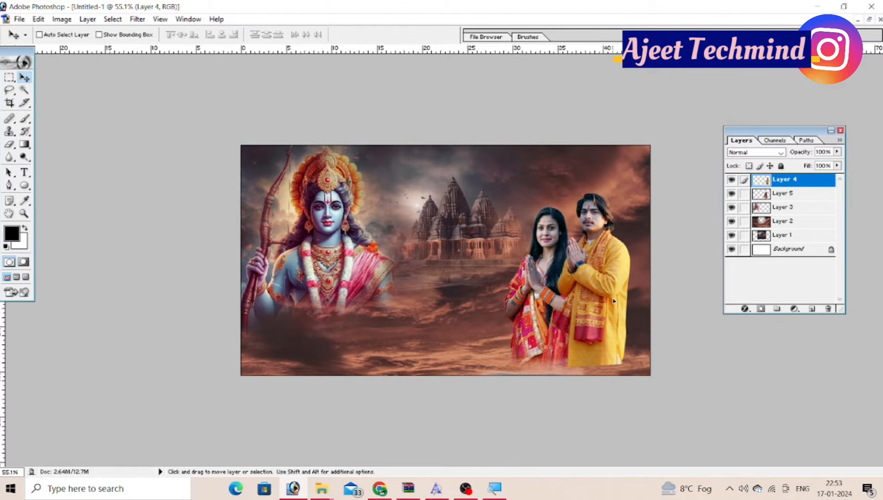
key(ctrl+t)
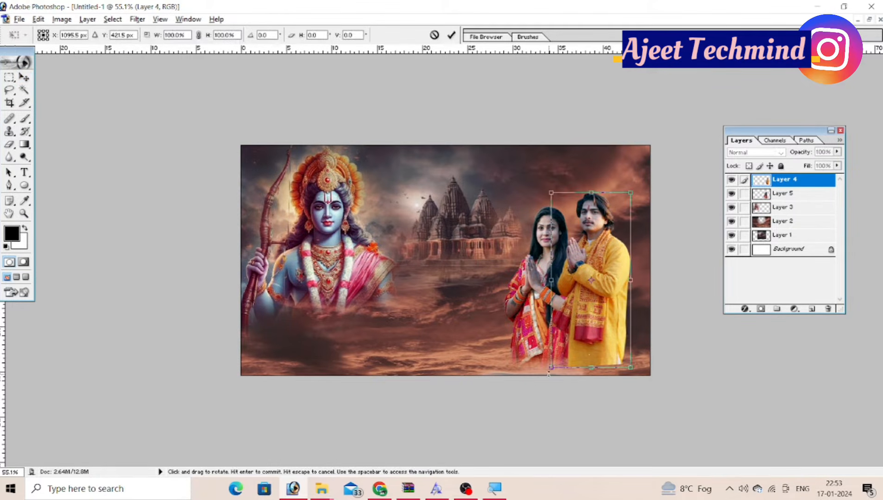
mouse_move(551, 368)
mouse_down()
mouse_move(548, 375)
mouse_move(552, 366)
mouse_up()
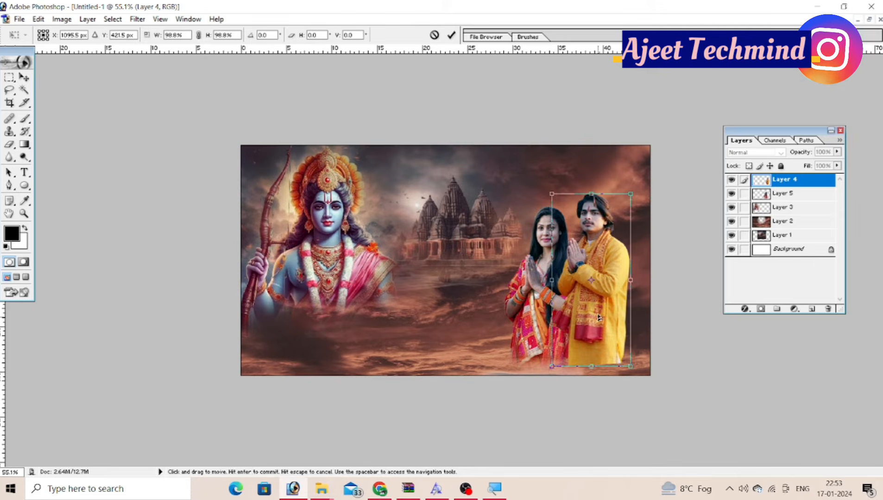
drag(597, 313, 605, 315)
click(451, 35)
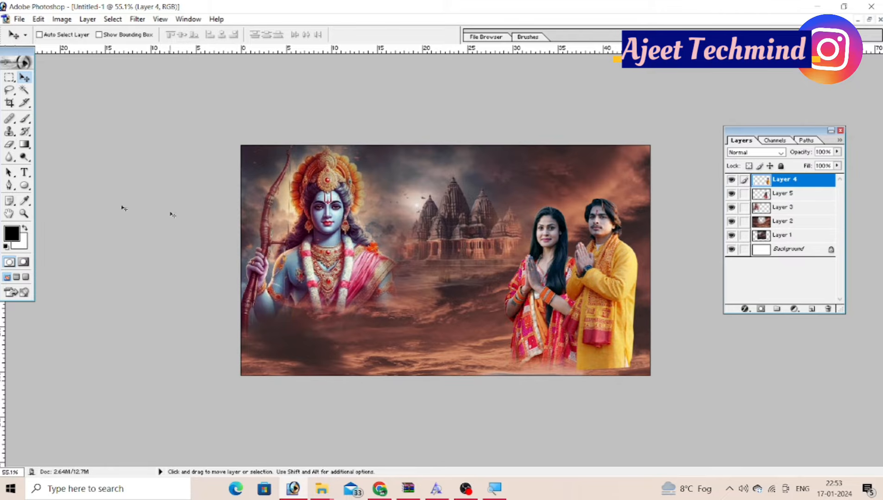
Step: Softly erase the lower edges of the man on Layer 4 and the woman on Layer 5 to blend them into the clouds
click(9, 144)
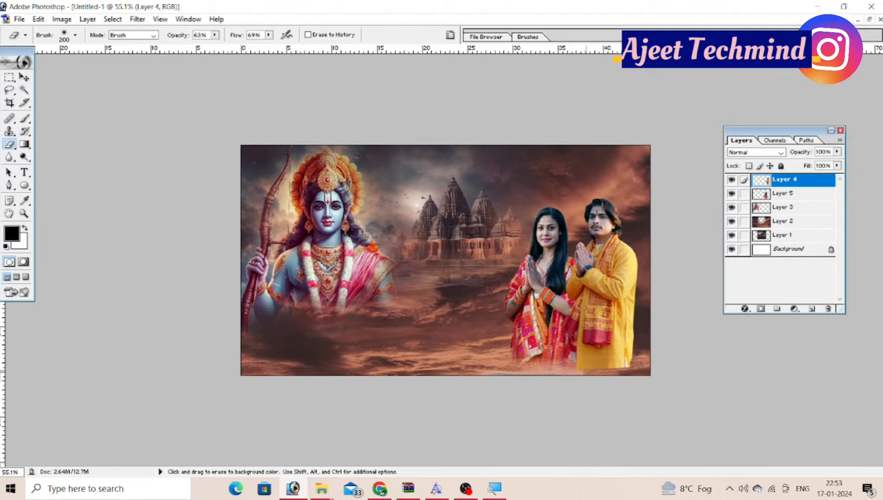
mouse_move(579, 370)
mouse_down()
mouse_move(633, 348)
mouse_move(577, 373)
mouse_move(628, 361)
mouse_up()
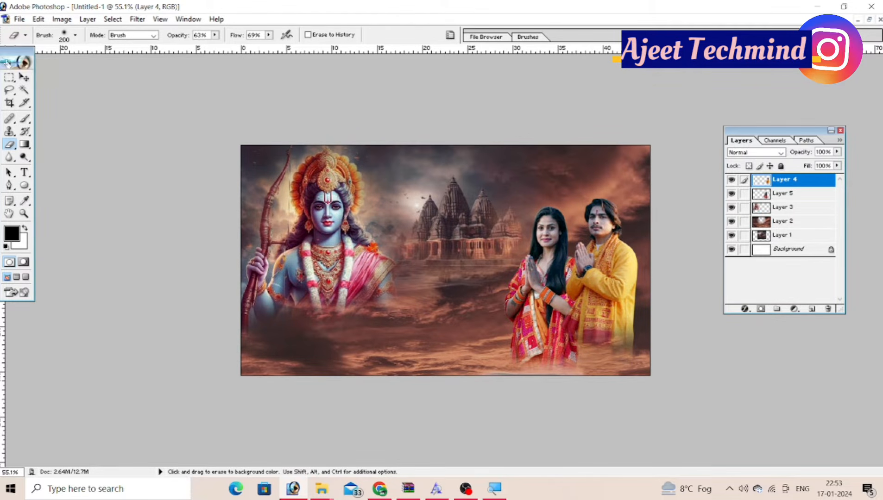
click(24, 77)
right_click(521, 314)
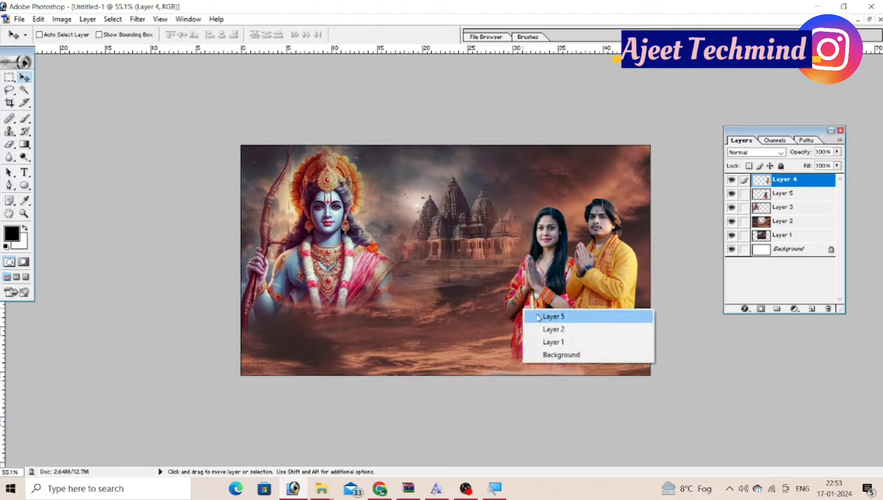
click(532, 316)
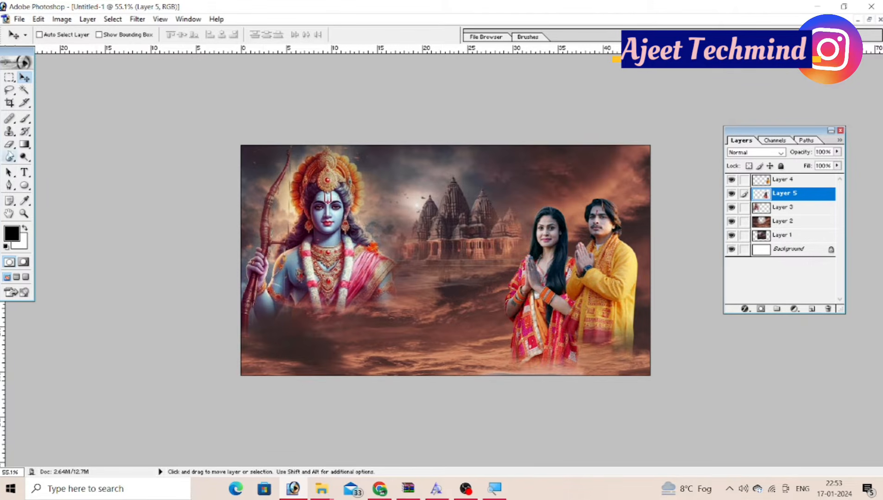
click(10, 145)
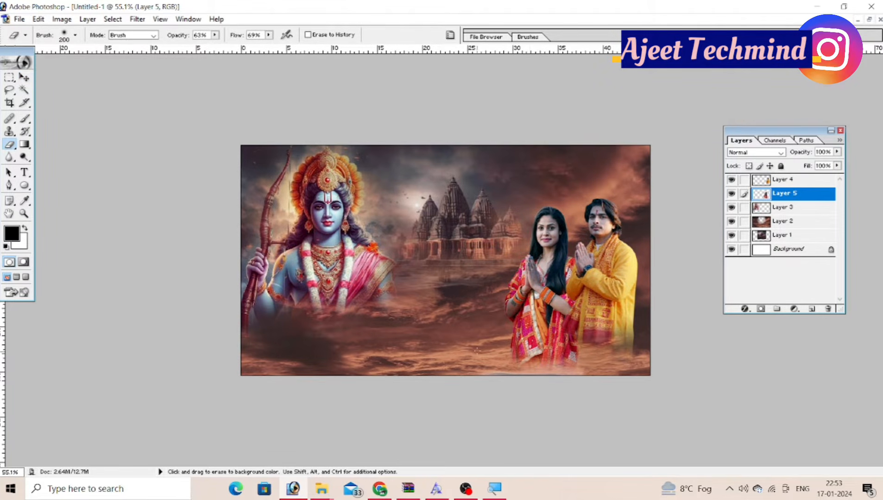
drag(477, 351, 551, 354)
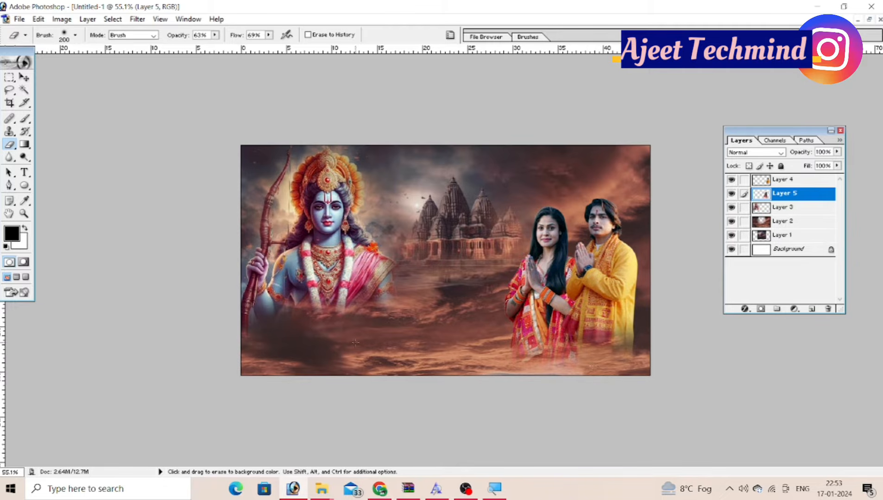
Step: Scale the man in yellow on Layer 4 to 104.9% and shift him slightly downward beside the woman
click(24, 78)
right_click(626, 265)
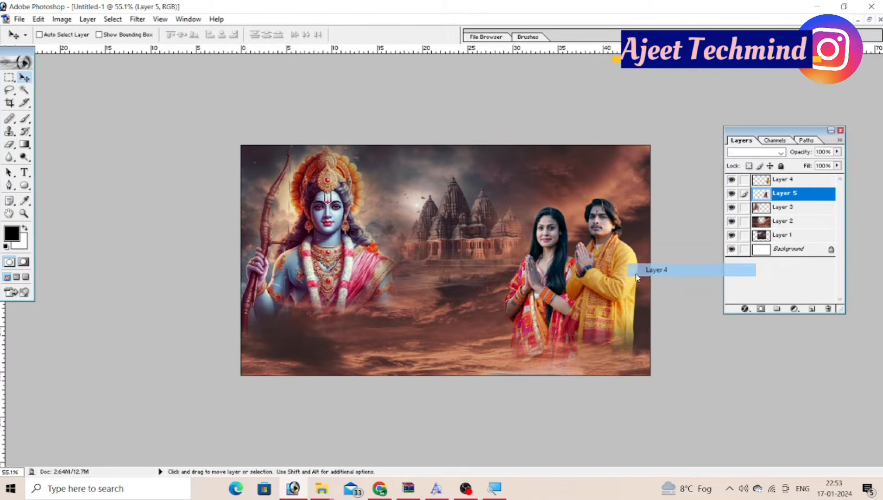
click(646, 269)
key(ctrl+t)
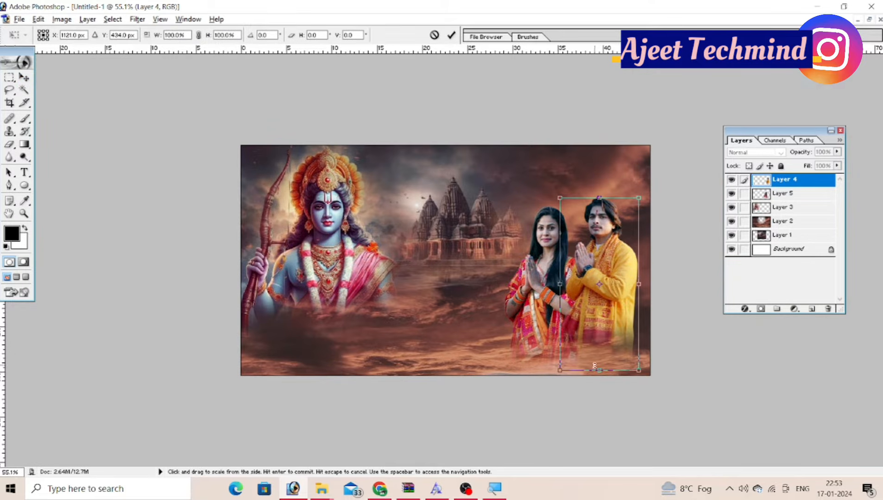
drag(621, 371, 621, 374)
drag(628, 335, 627, 342)
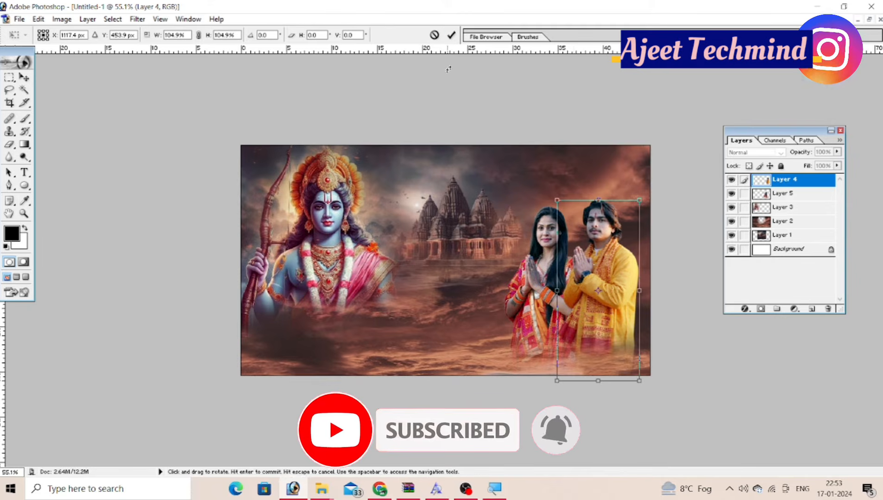
click(449, 36)
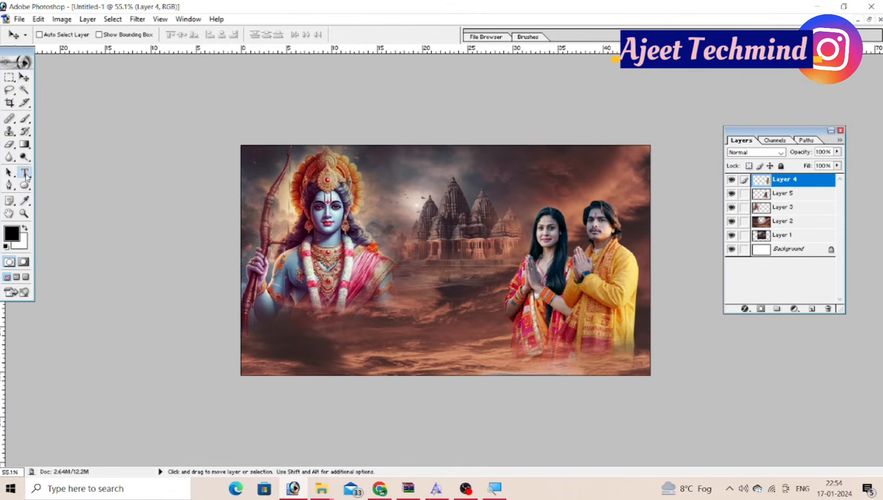
Step: Start a text layer on the poster and set the font to Kruti Dev 011
click(25, 174)
click(403, 279)
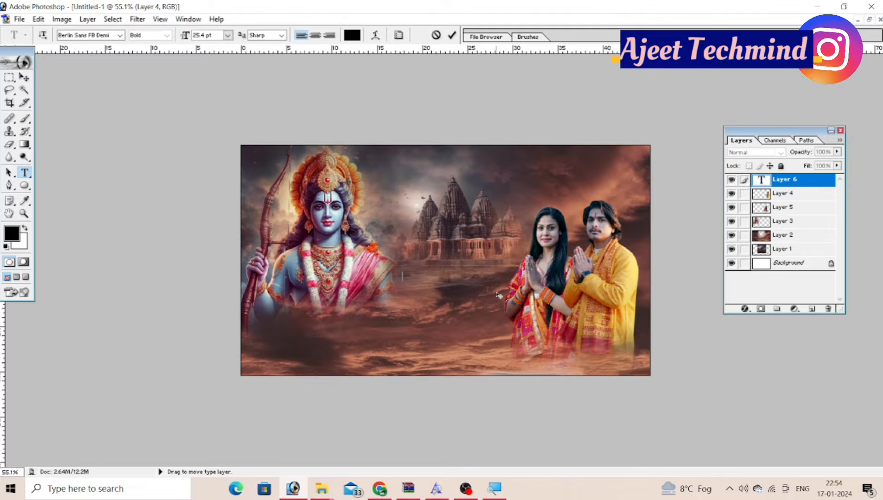
click(85, 36)
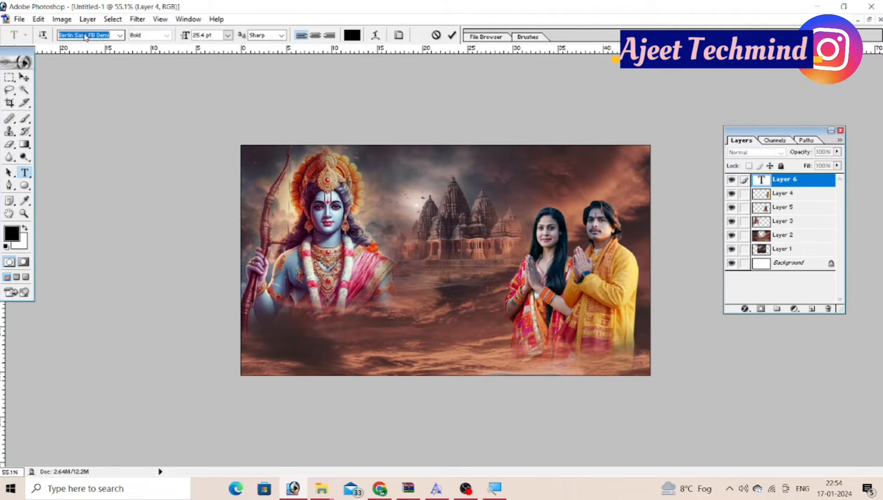
text(k)
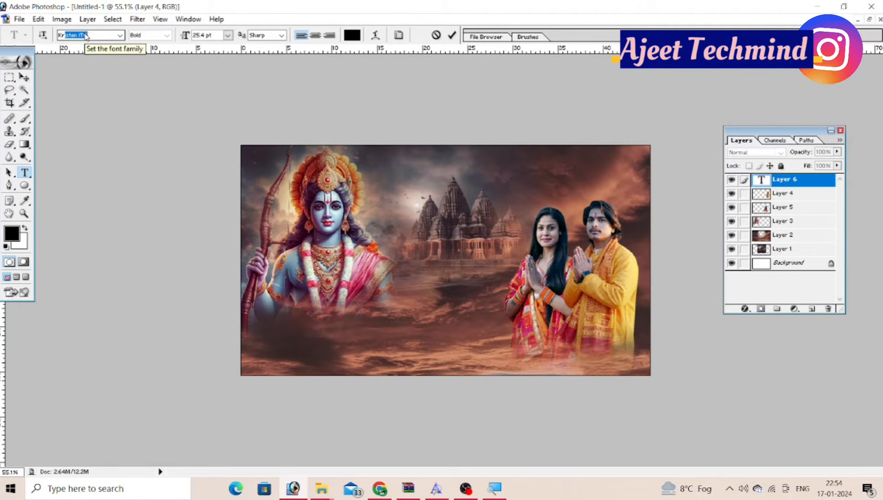
key(BackSpace)
text(ku)
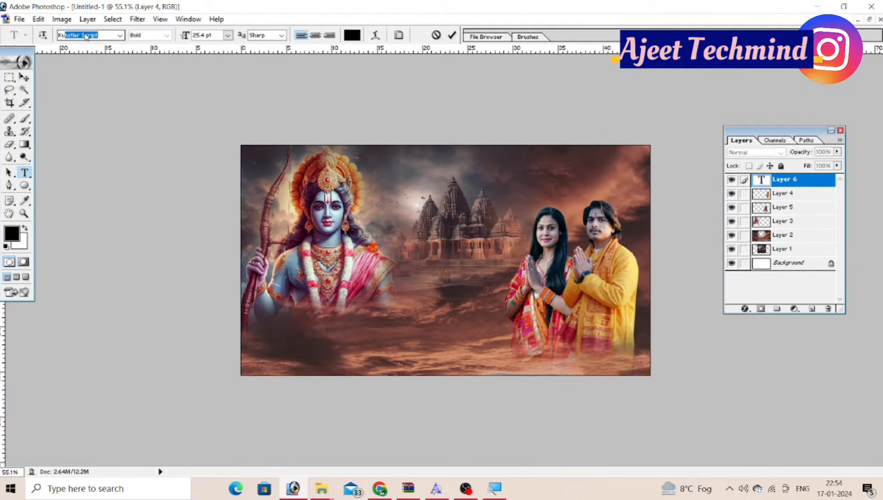
key(BackSpace)
click(120, 36)
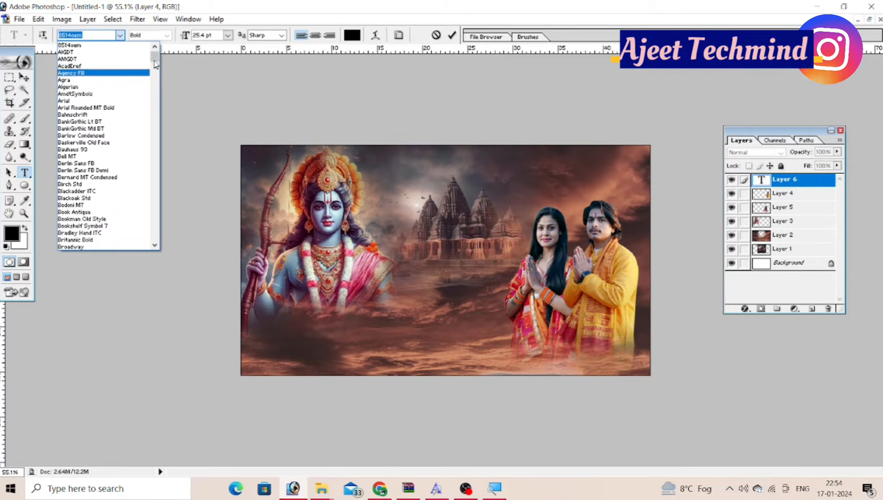
drag(157, 59, 162, 109)
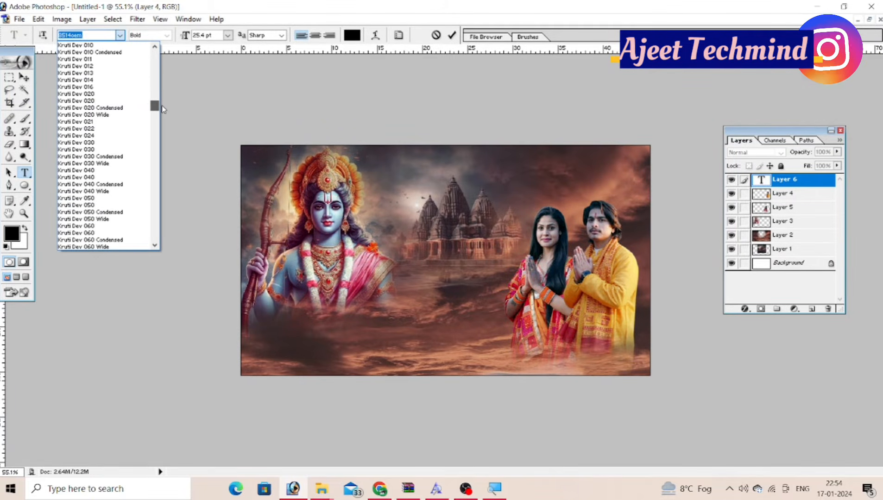
click(99, 60)
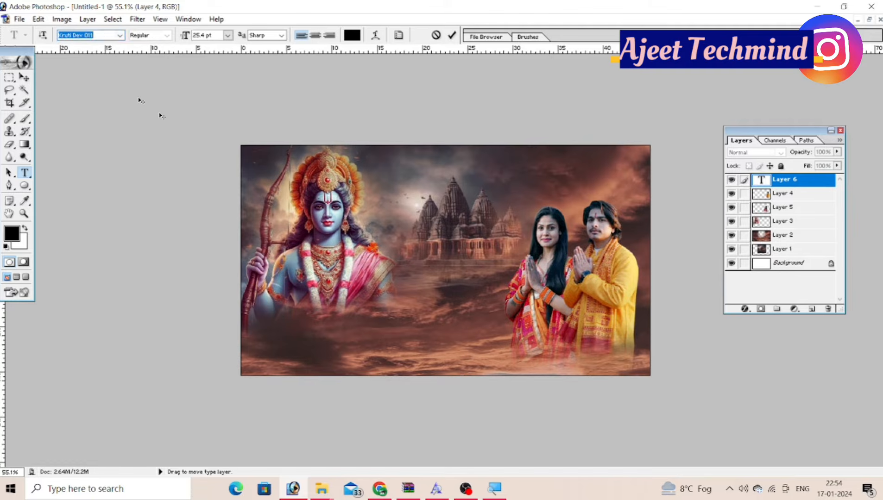
click(451, 35)
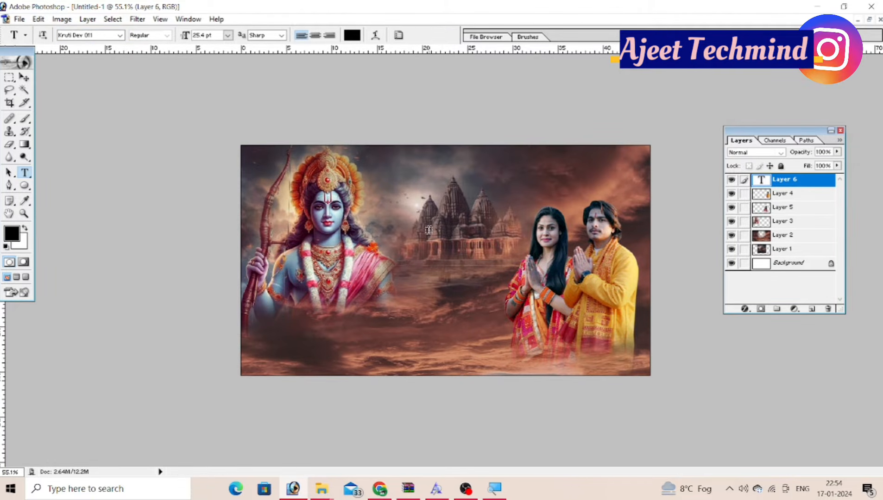
Step: Add the text "Jh" (श्री) below the temple in Kruti Dev 011 and enlarge it proportionally to 574.6%
click(462, 290)
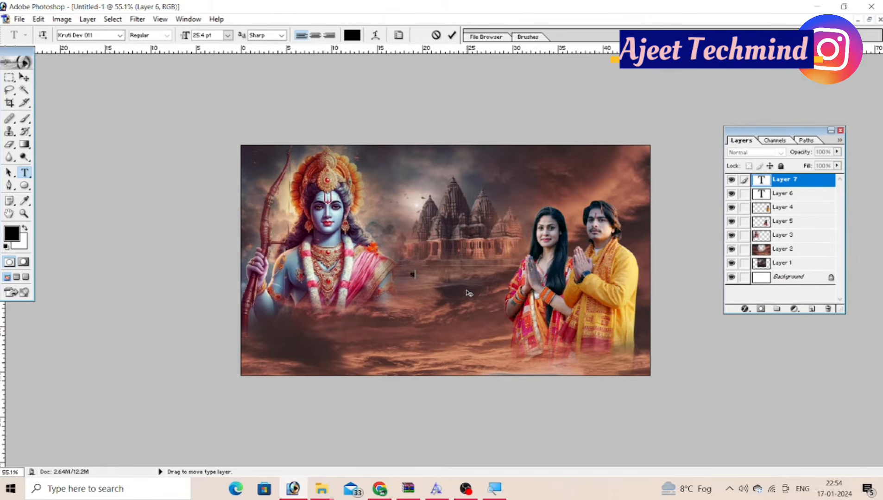
click(452, 35)
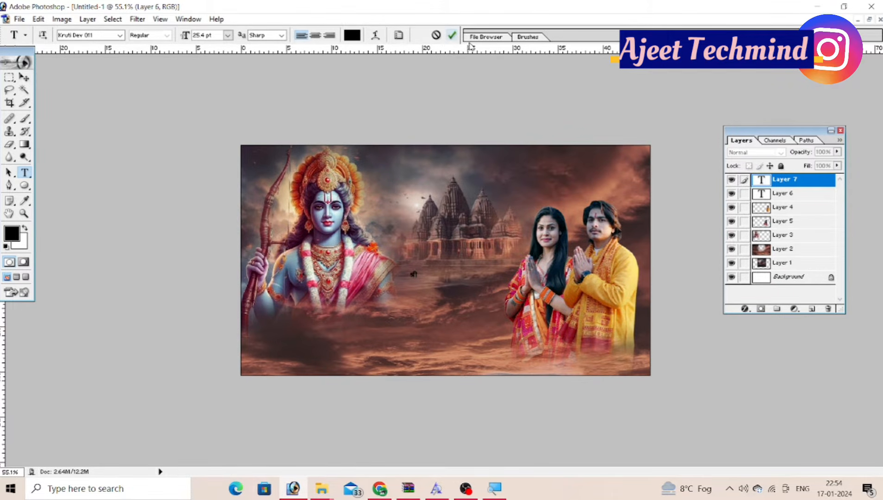
key(ctrl+t)
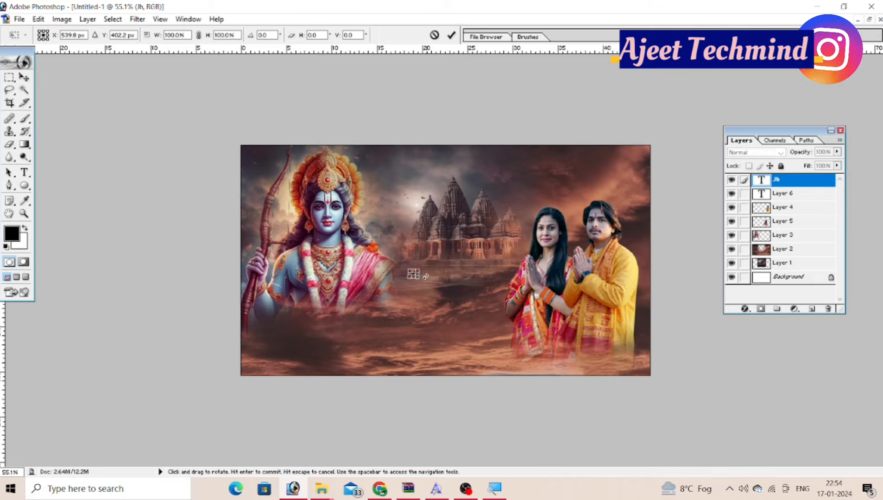
drag(419, 278, 437, 292)
Step: Reduce the श्री text's scale to 399.5% and shift it slightly right, between Shri Ram and the couple
ctrl+click(437, 290)
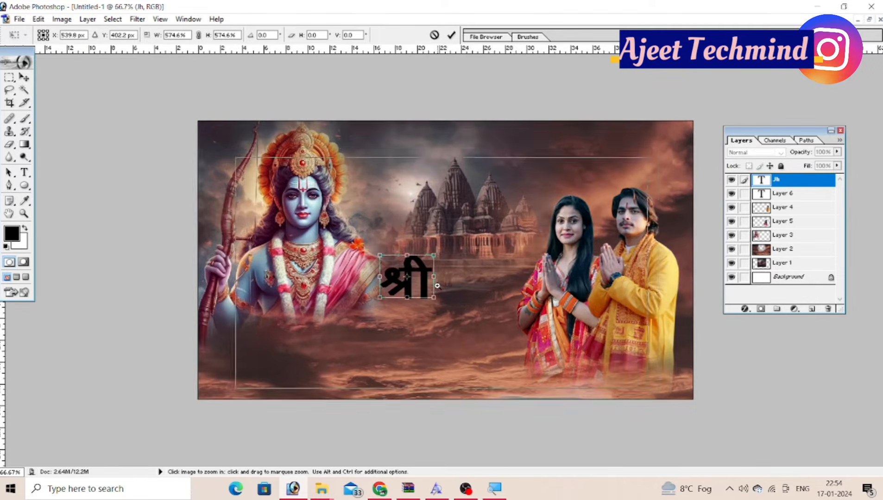
ctrl+click(408, 292)
ctrl+click(408, 292)
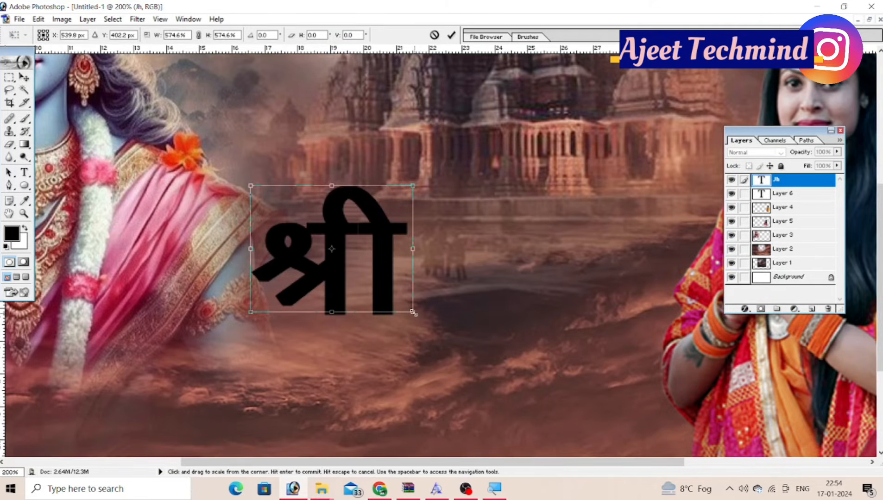
drag(403, 306, 391, 297)
drag(369, 266, 377, 269)
alt+click(377, 267)
alt+click(376, 267)
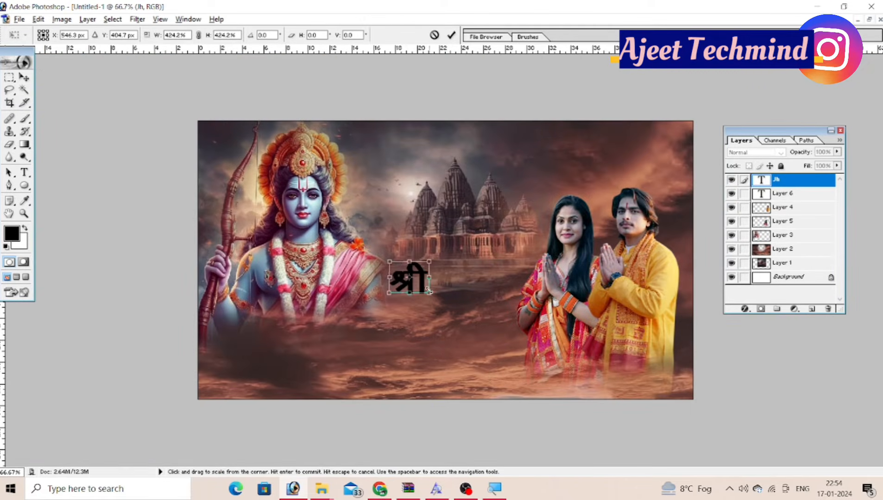
drag(430, 294, 428, 292)
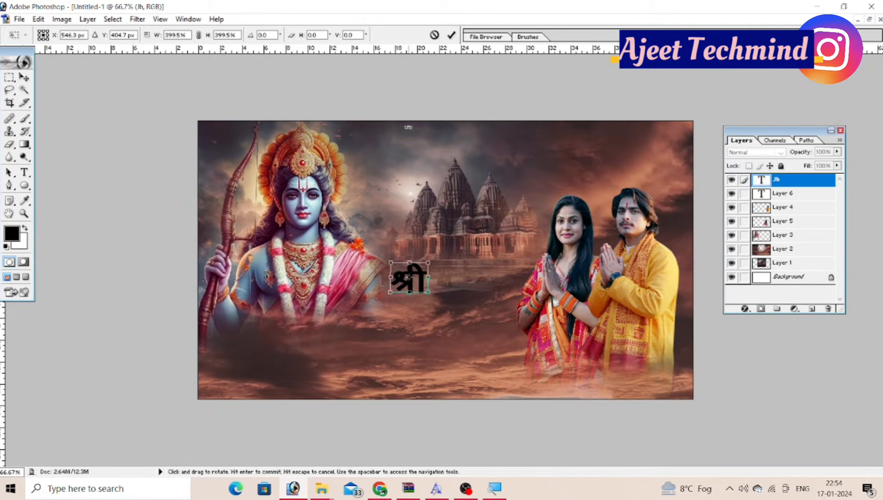
click(451, 35)
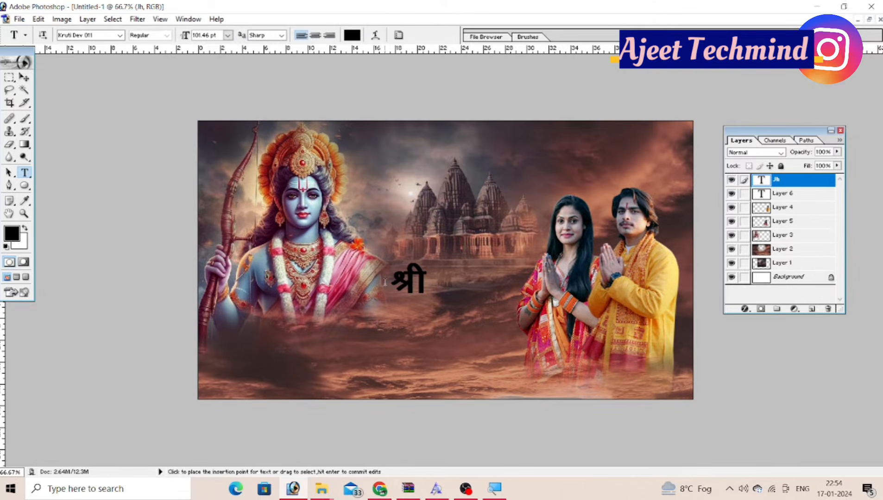
Step: Recolour the श्री text to the reddish brown 985544 sampled from the clouds
double_click(394, 282)
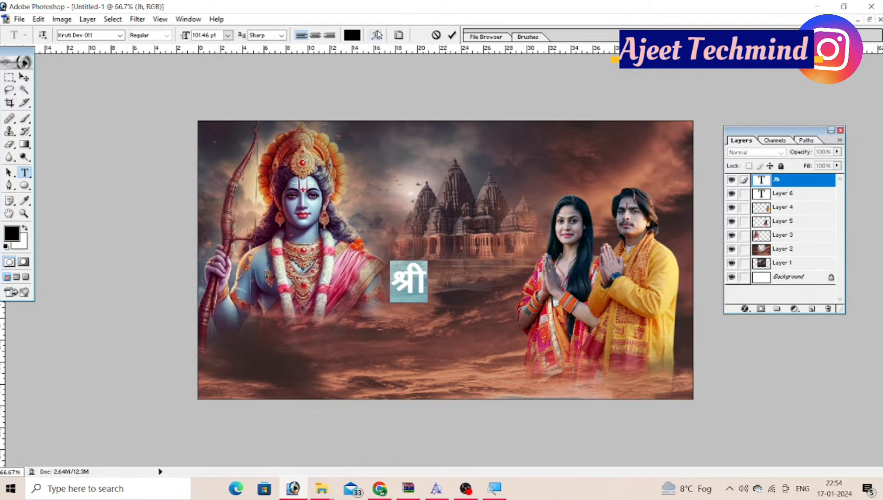
click(353, 35)
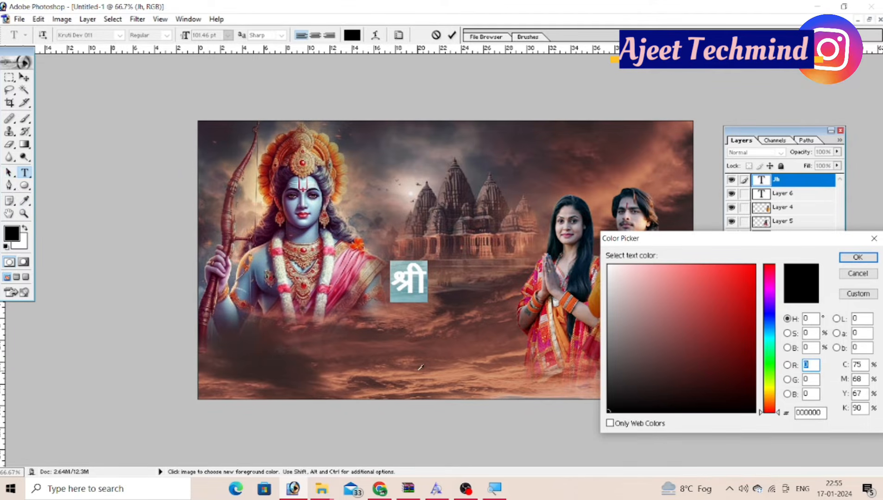
click(430, 327)
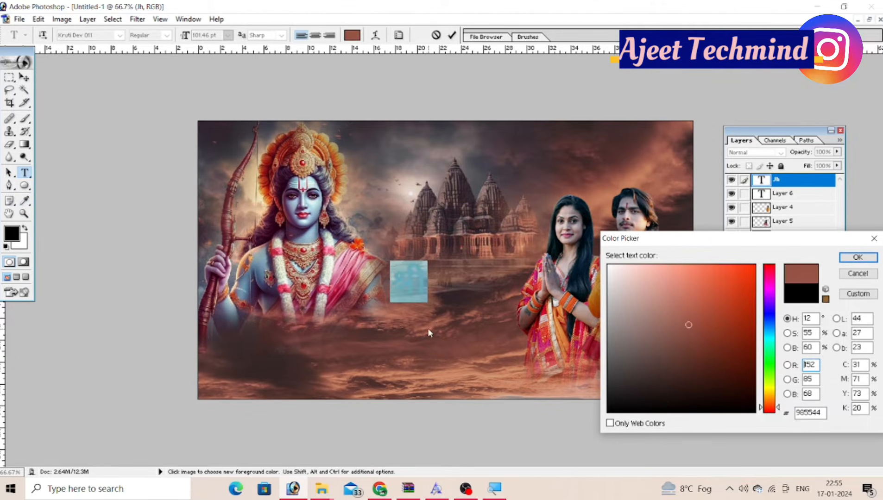
click(857, 257)
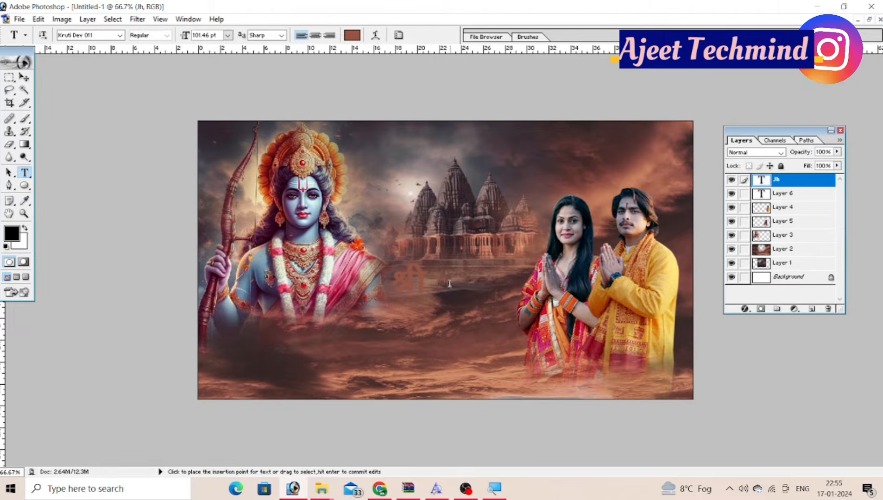
Step: Add a 1 px outside stroke in yellow FBE601 to the श्री text layer
click(744, 308)
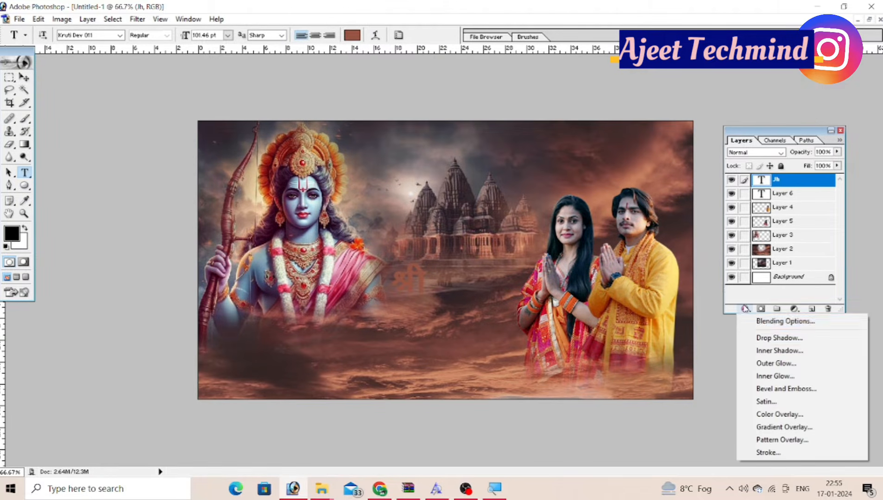
click(772, 327)
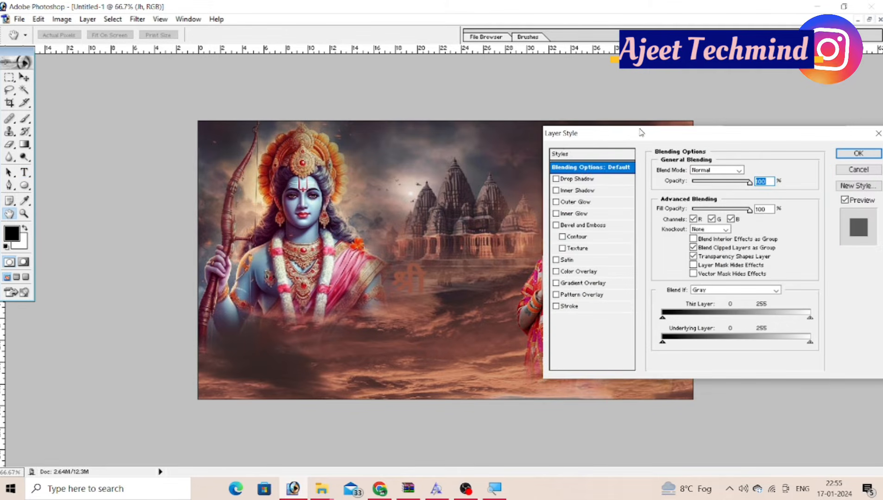
drag(646, 139, 606, 87)
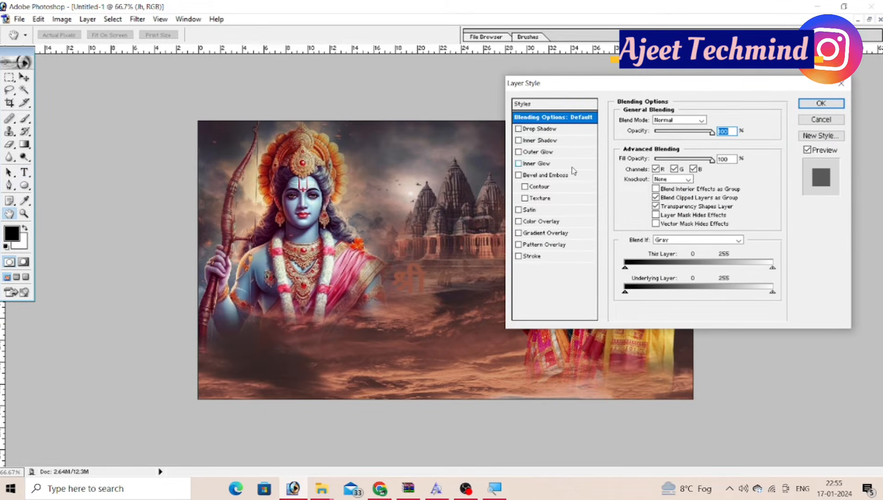
click(536, 257)
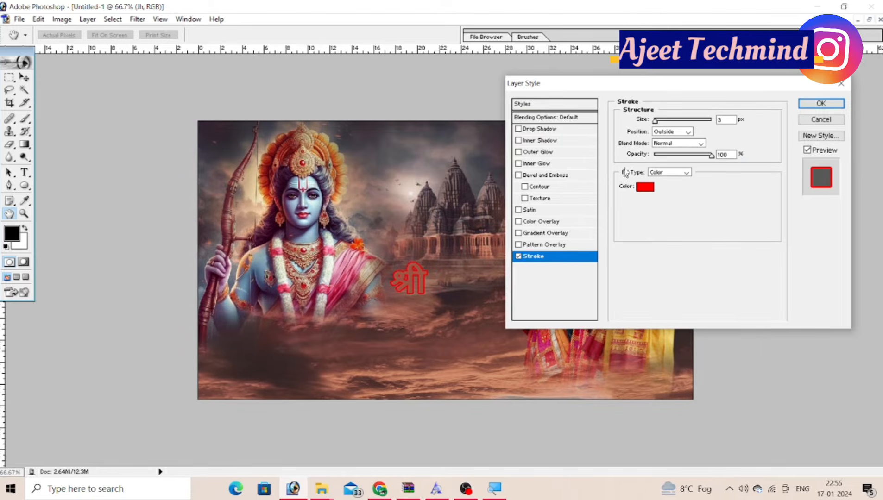
drag(656, 122, 654, 121)
click(645, 186)
click(679, 410)
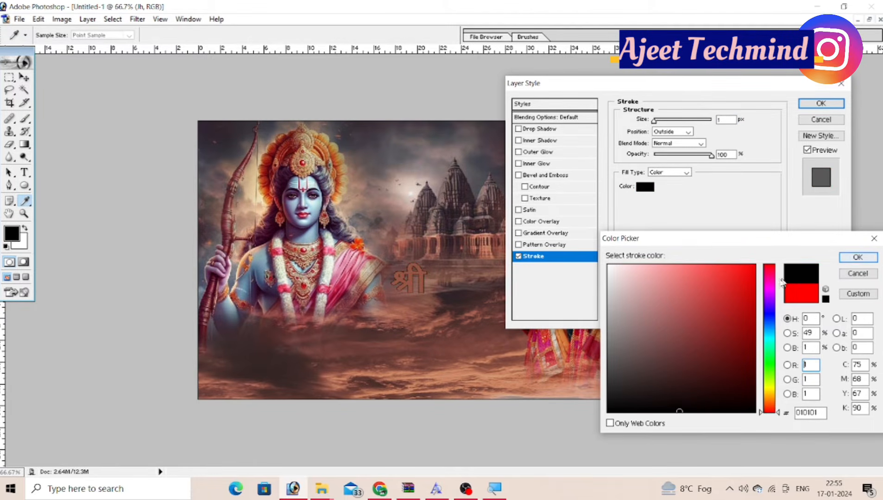
click(770, 390)
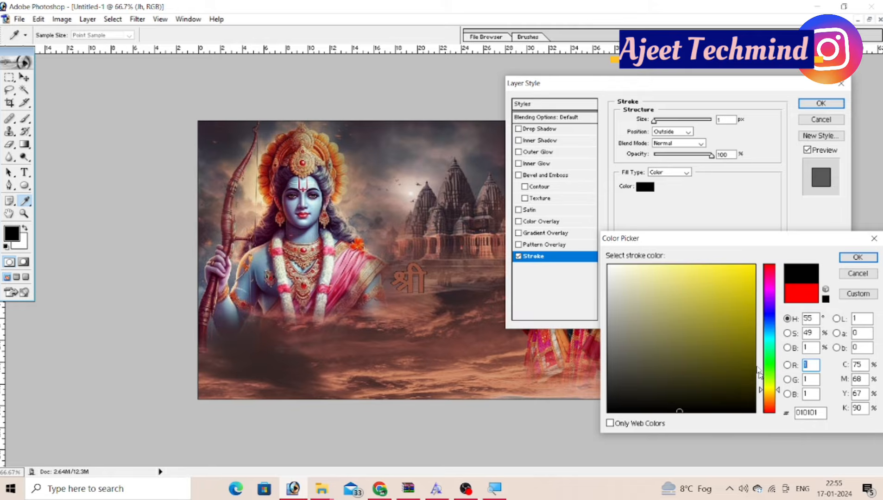
click(754, 267)
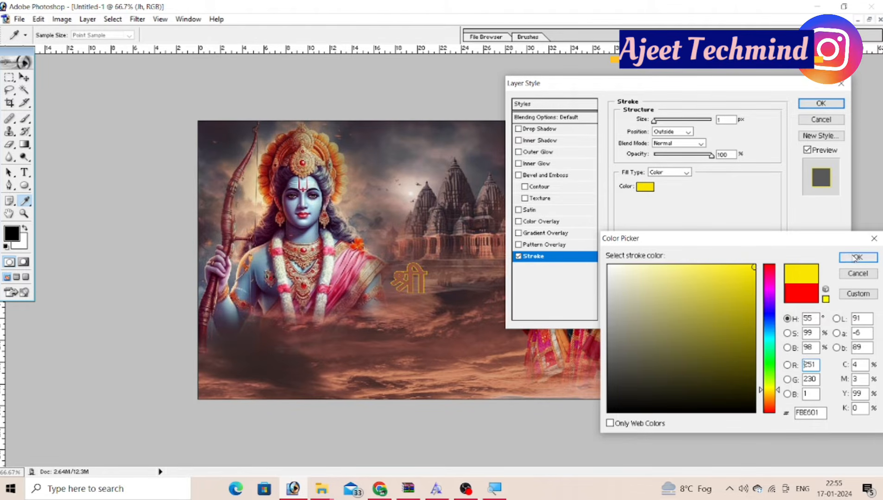
click(858, 257)
Step: Give the श्री text a drop shadow with 10 px distance and increased spread and size, plus an outer glow with 61% noise
click(540, 130)
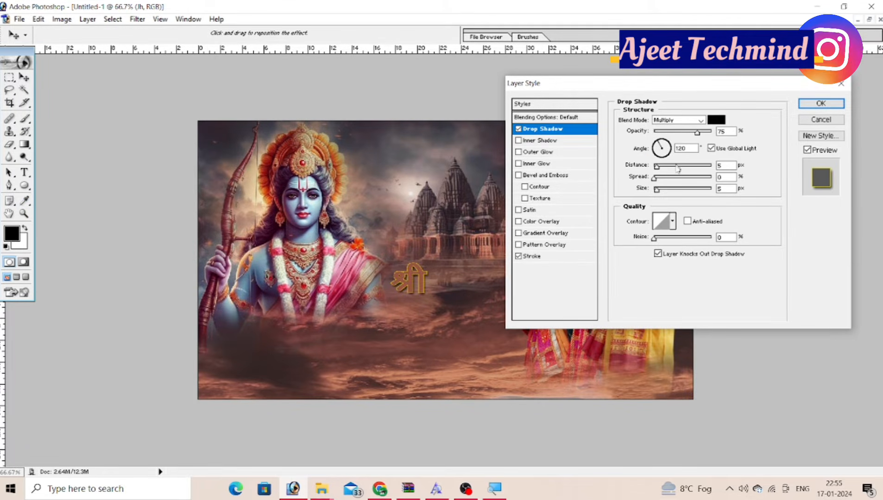
drag(657, 166, 663, 193)
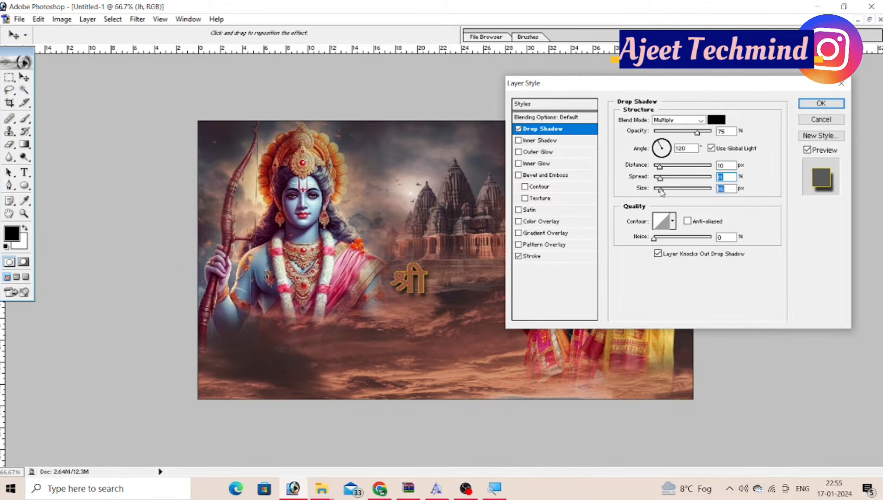
click(538, 153)
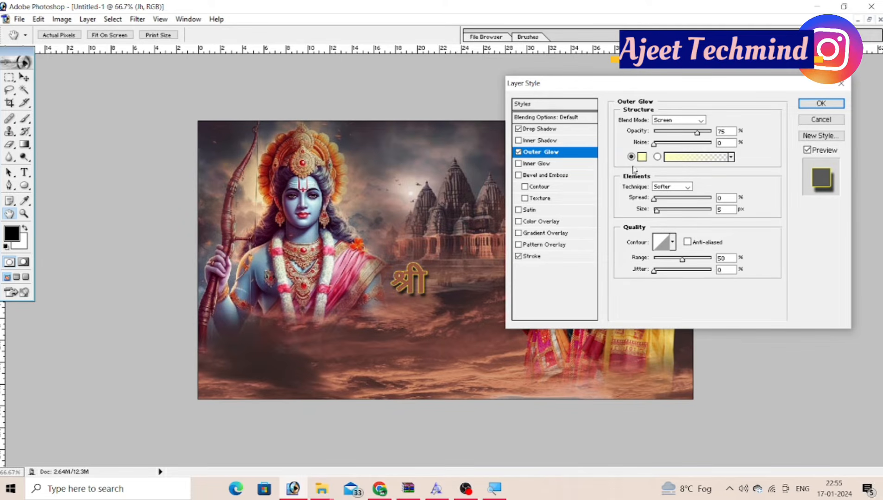
click(655, 145)
drag(655, 144, 694, 147)
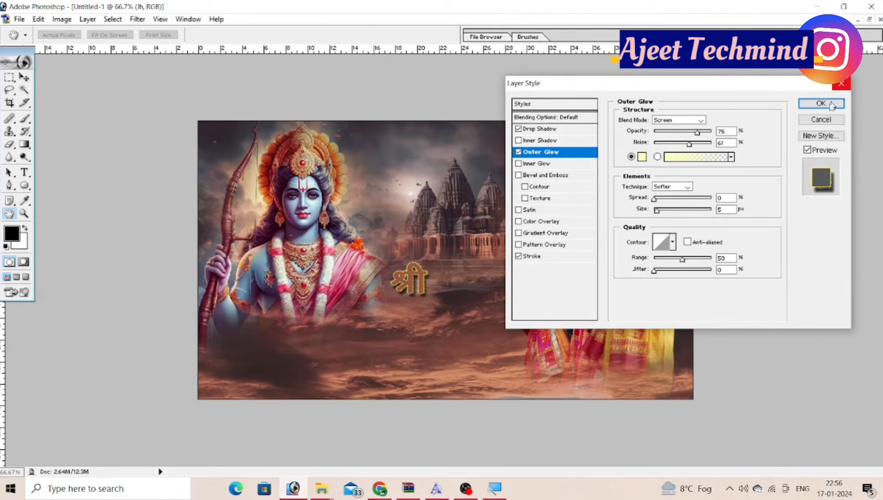
Step: Add an inner glow with slightly increased noise to the श्री text layer and apply the layer style
click(531, 165)
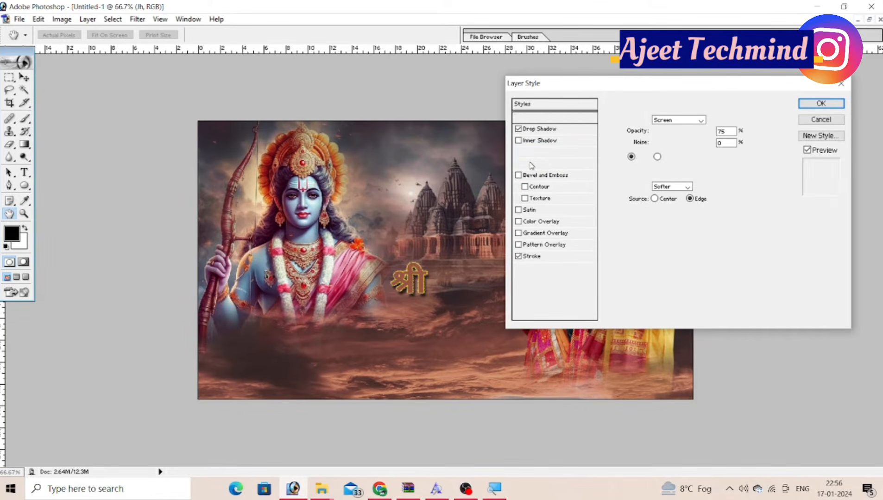
mouse_move(655, 144)
mouse_down()
mouse_move(704, 136)
mouse_move(667, 145)
mouse_up()
click(821, 104)
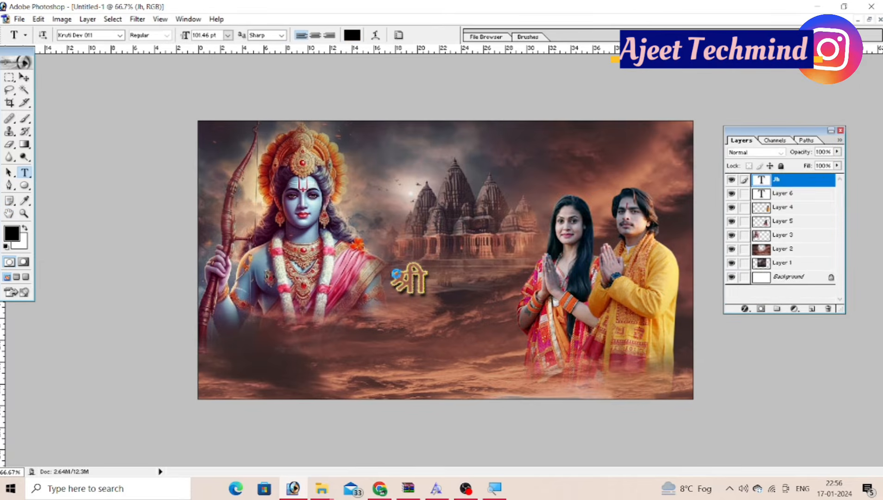
Step: Recolour the श्री text to the orange-red BF3D1C
drag(391, 280, 443, 277)
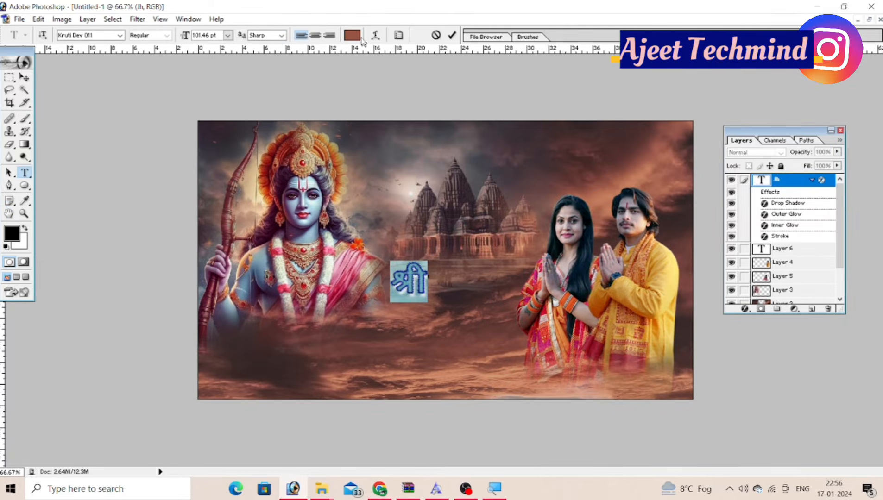
click(352, 35)
click(716, 327)
drag(716, 327, 733, 302)
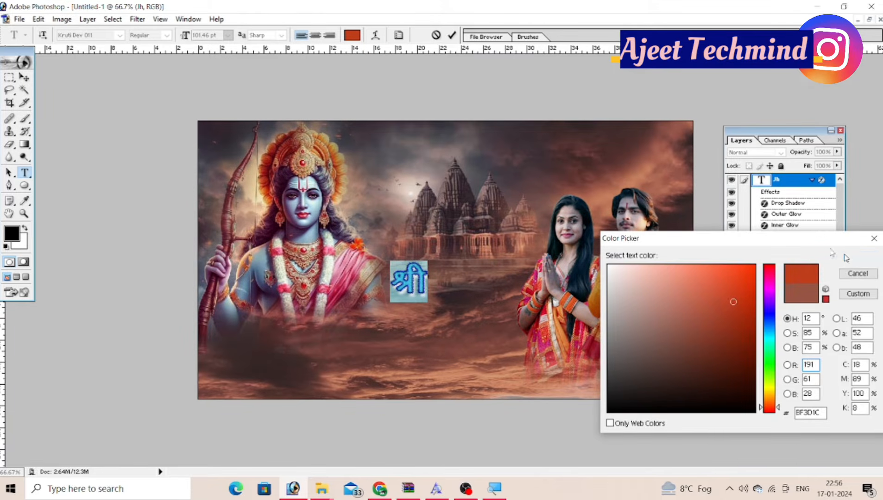
click(857, 256)
click(452, 35)
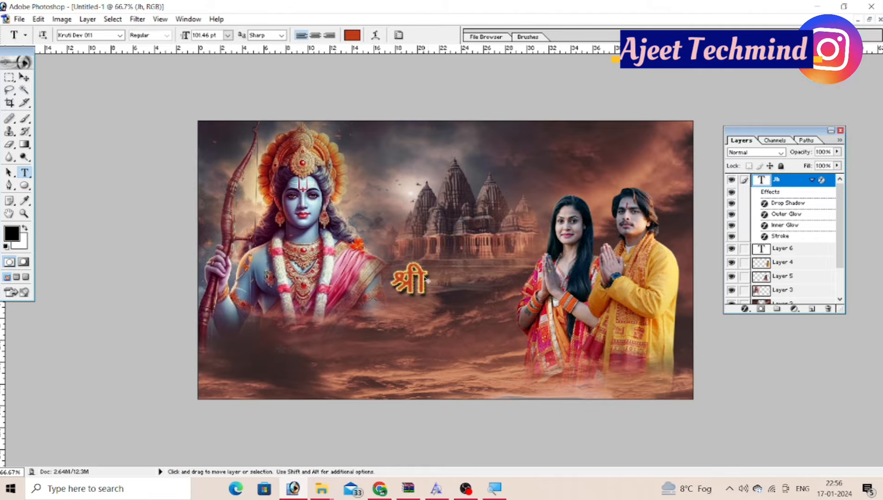
Step: Scale the श्री text up to 104.1% in width and height
key(ctrl+t)
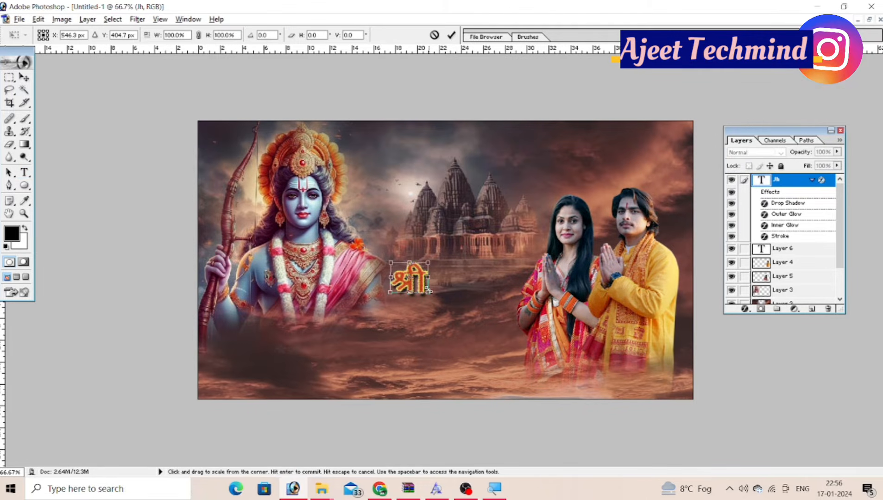
drag(429, 292, 431, 294)
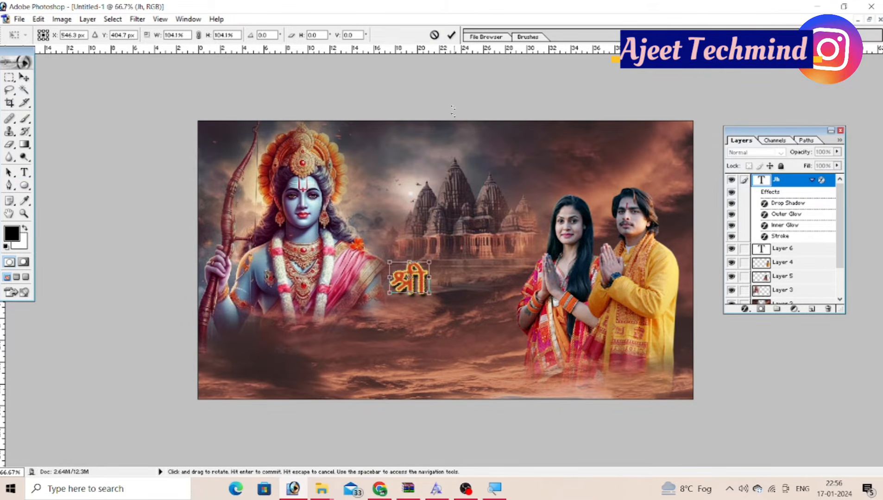
click(451, 34)
Step: Duplicate the श्री text layer and place the copy just right of the original, slightly lower
key(v)
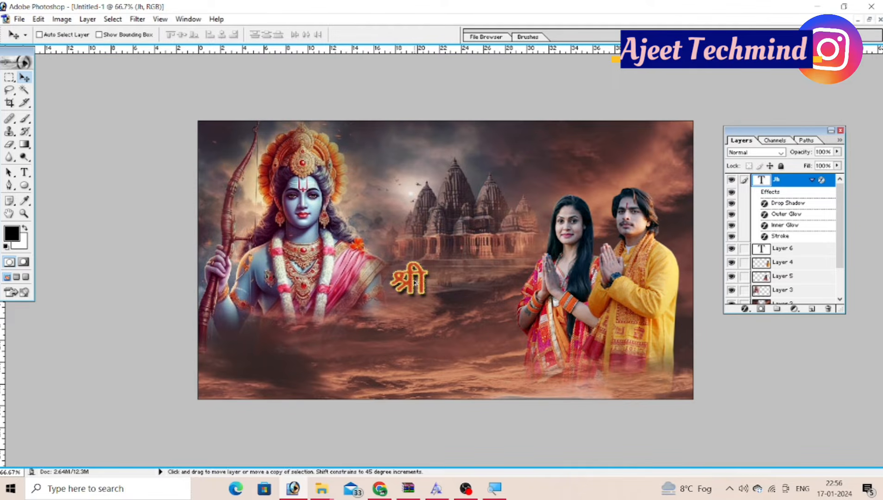
key(ctrl+j)
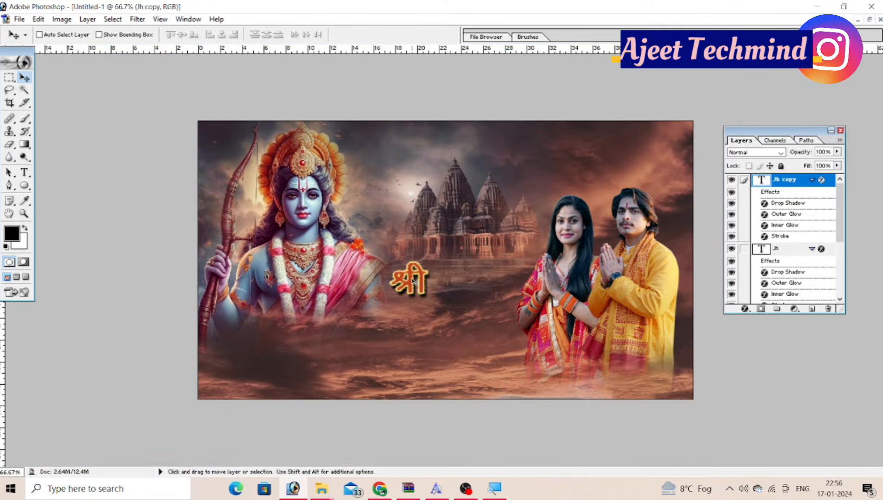
drag(413, 281, 460, 286)
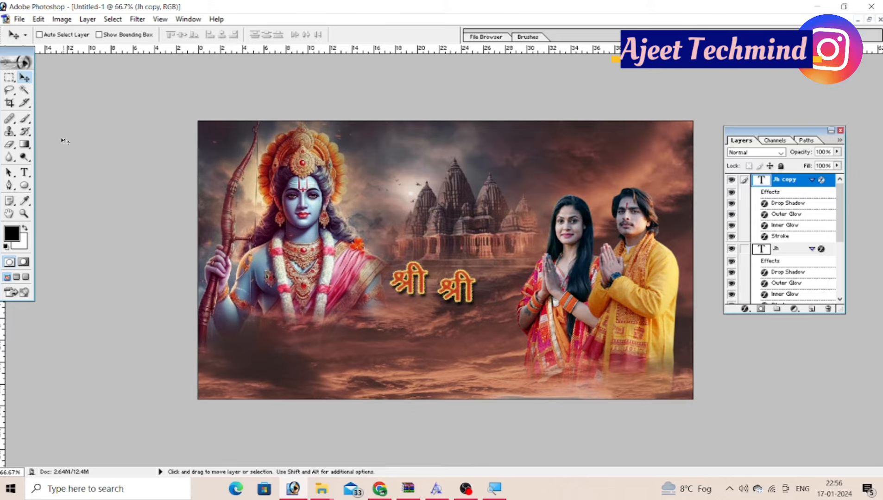
Step: Replace the wording of the duplicated श्री text with राम, entered as "jke" in Kruti Dev 011
click(25, 173)
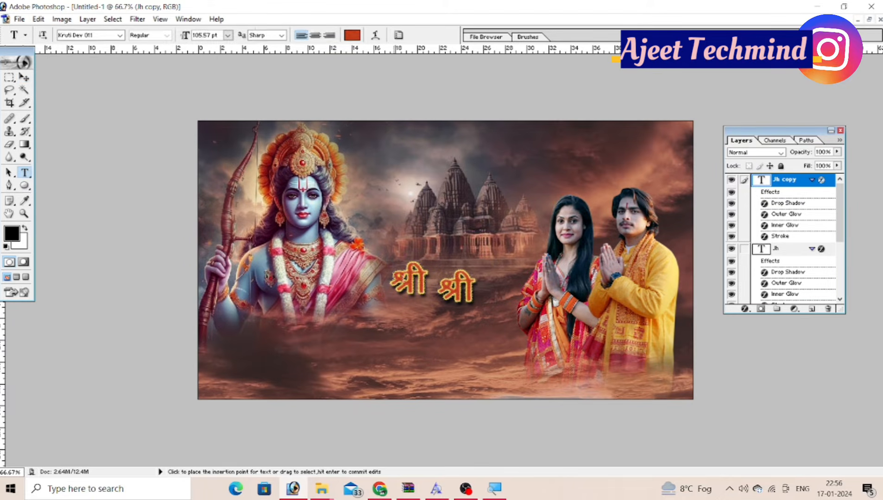
drag(437, 290, 476, 289)
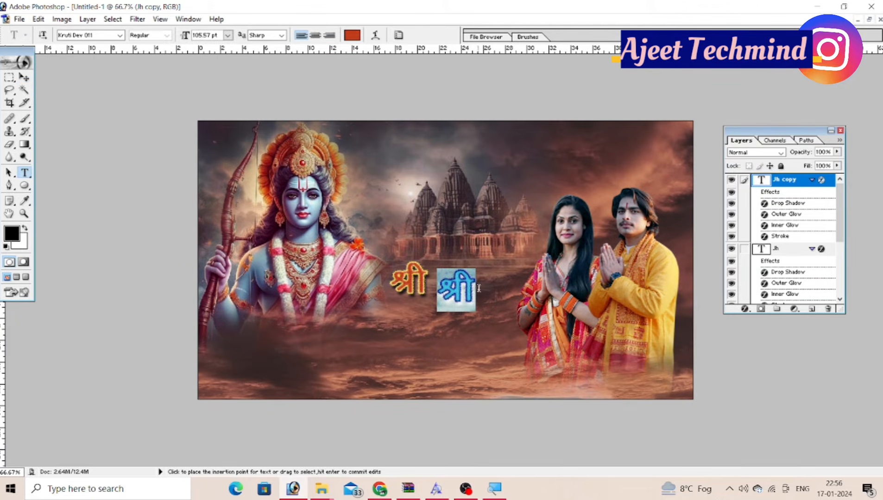
text(r)
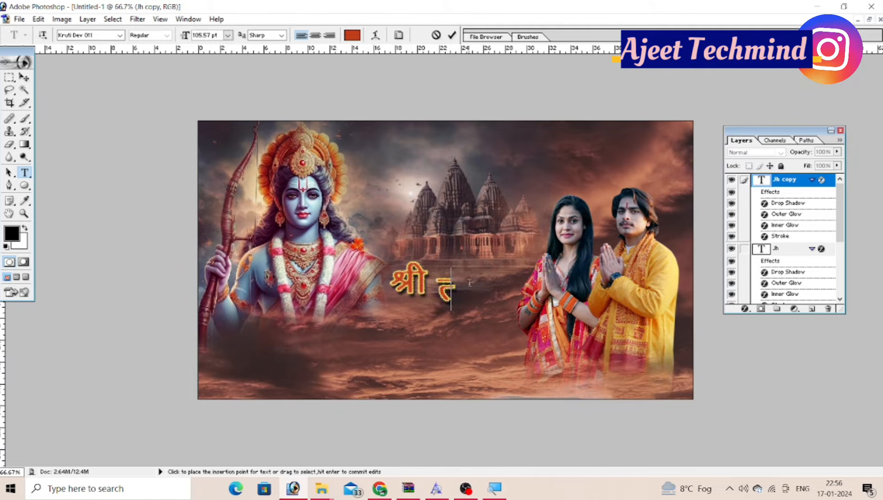
key(BackSpace)
text(jke)
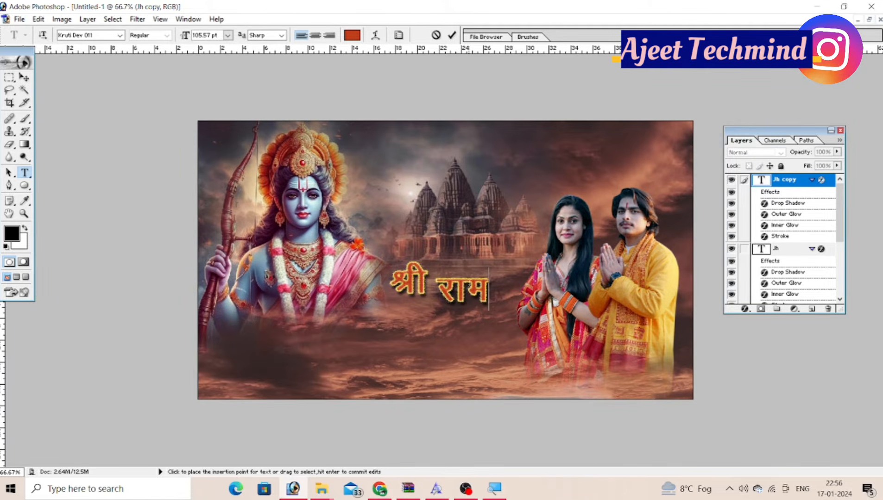
click(452, 35)
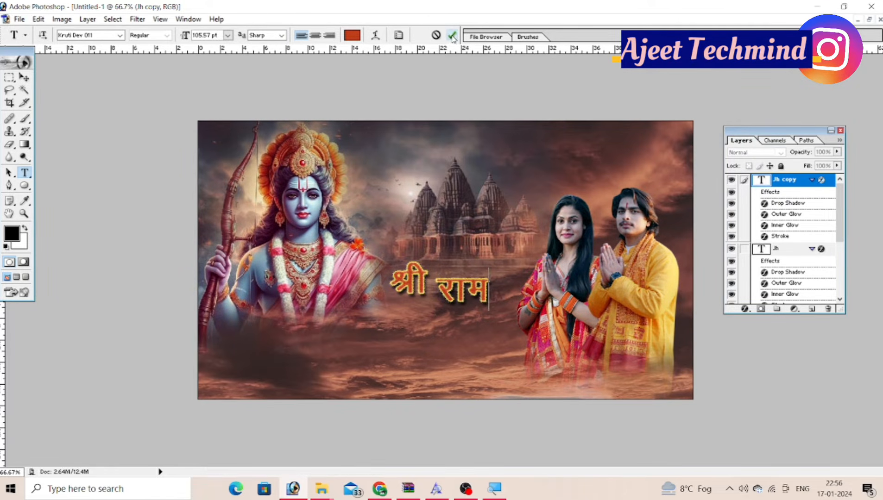
Step: Try the Kruti Dev fonts on the original श्री text and set it to Kruti Dev 290 Wide
drag(392, 284, 428, 281)
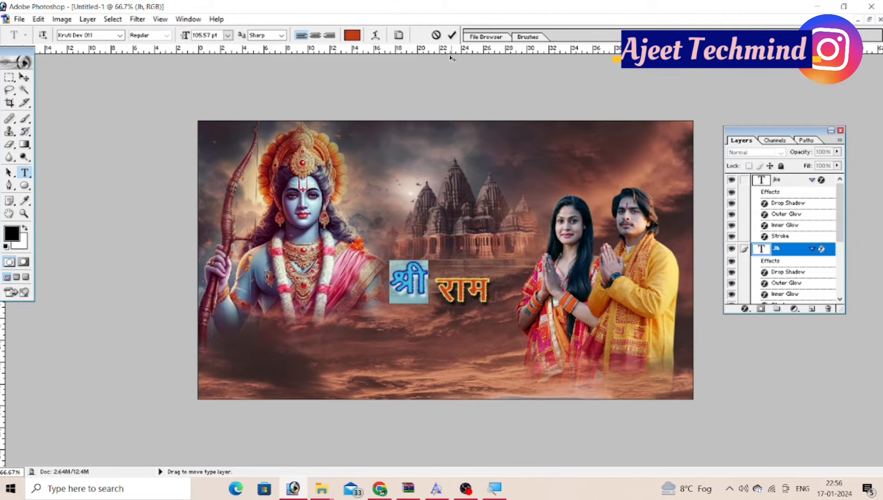
click(76, 35)
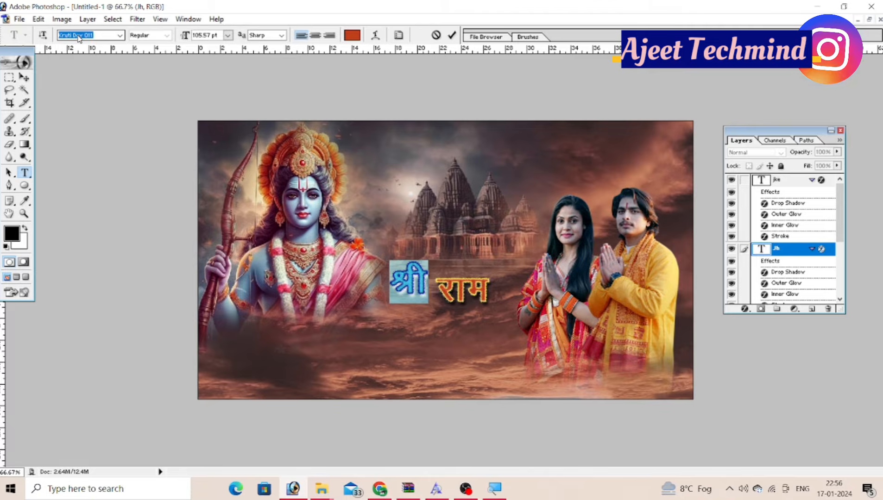
key(Down)
key(Down)
key(Down)
key(Down)
key(Down)
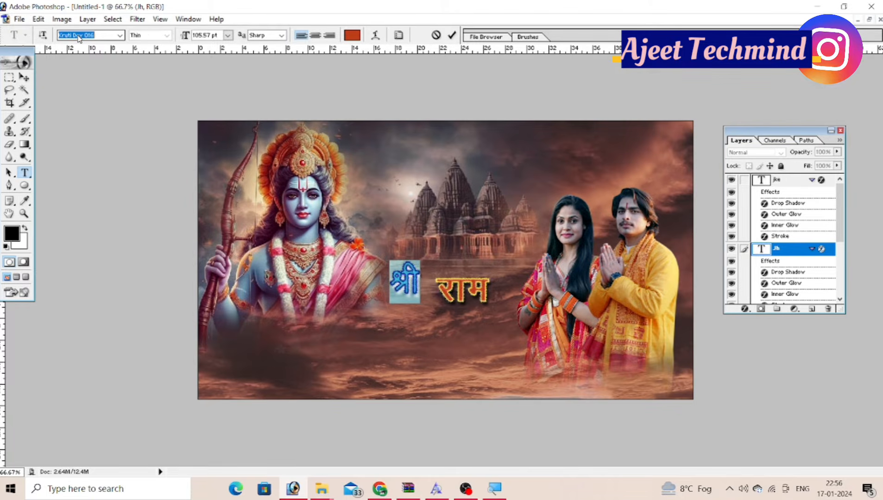
key(Down)
key(Down)
key(Down)
key(Down)
key(Down)
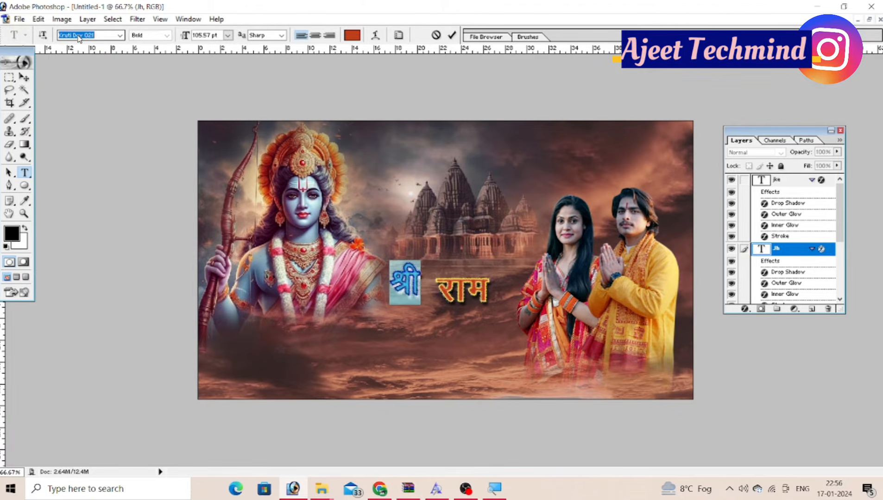
key(Down)
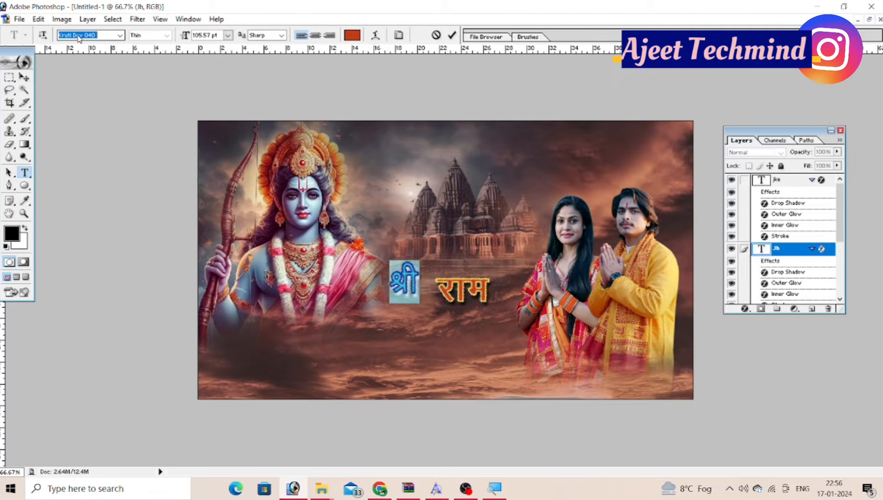
key(Down)
key(Down)
key(Down)
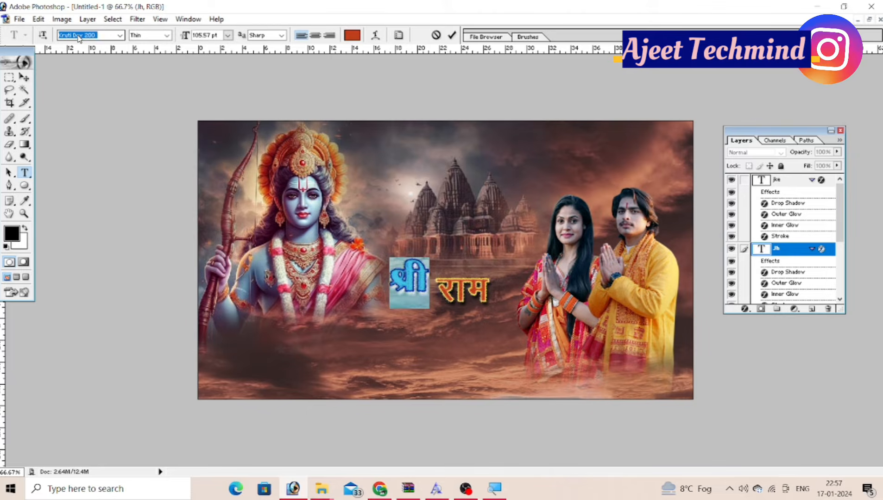
key(Down)
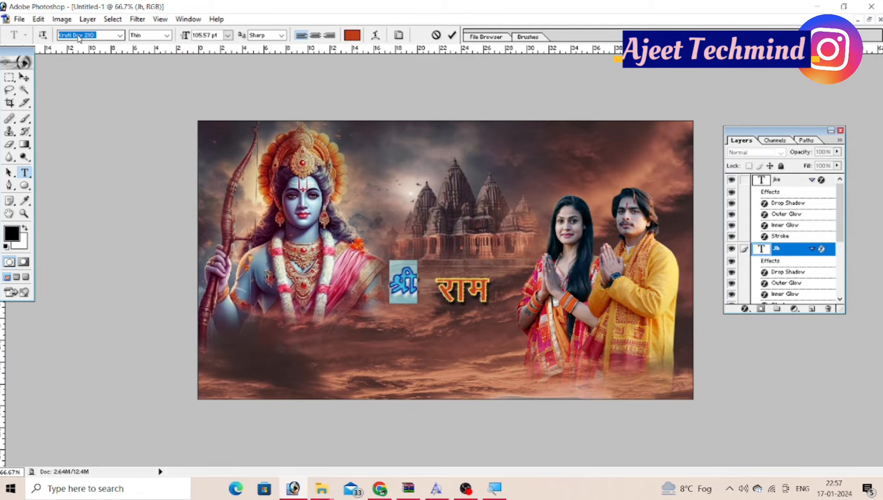
key(Down)
key(Down)
key(Down)
key(Down)
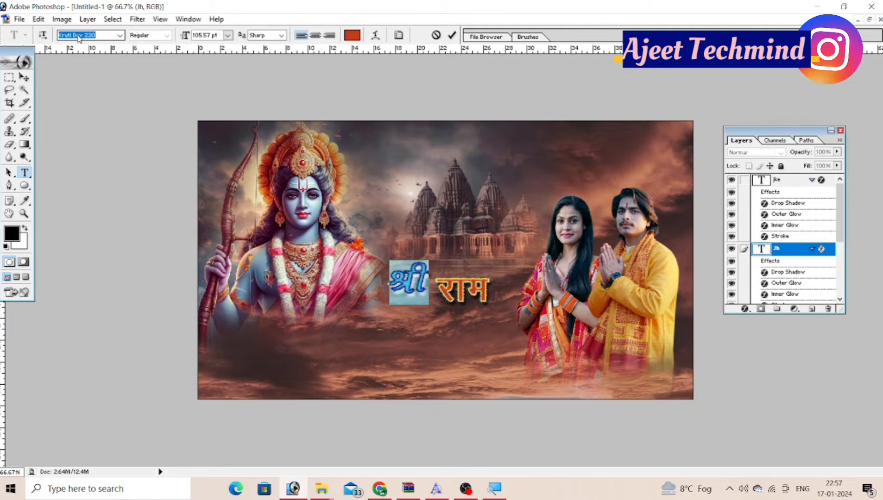
key(Down)
key(Down)
key(Down)
key(Down)
key(Down)
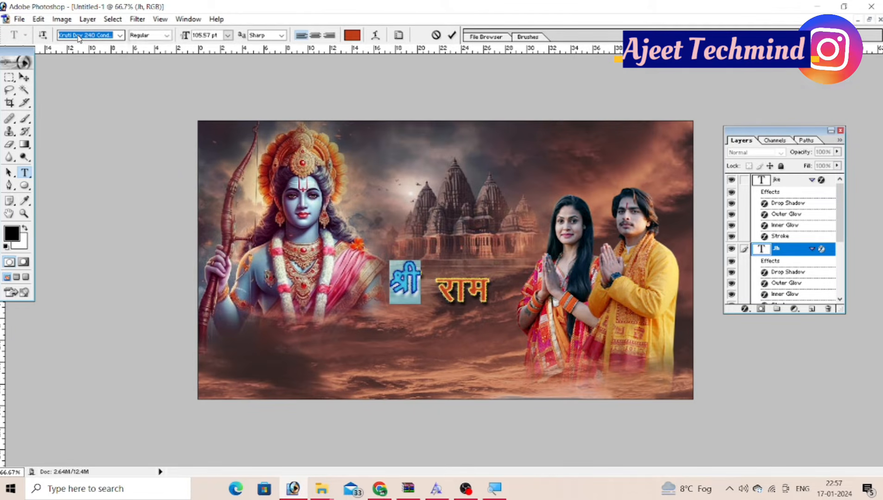
key(Down)
key(Down)
key(Down)
key(Down)
key(Down)
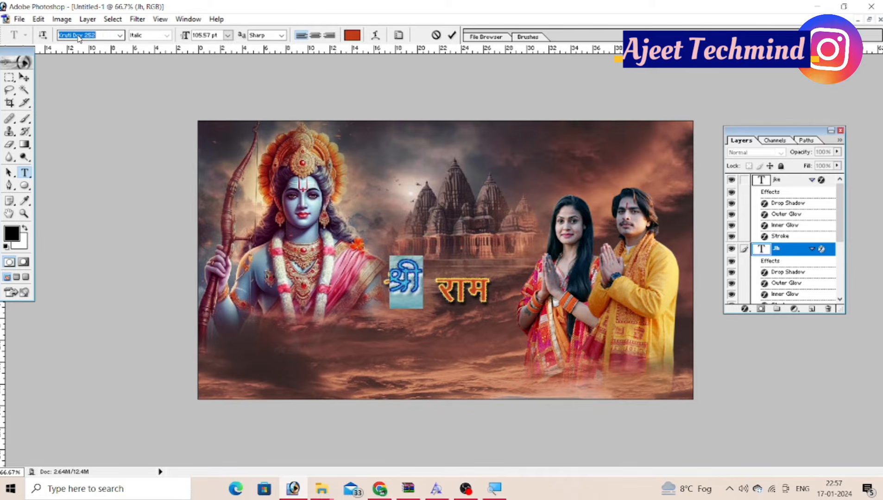
key(Down)
key(Down)
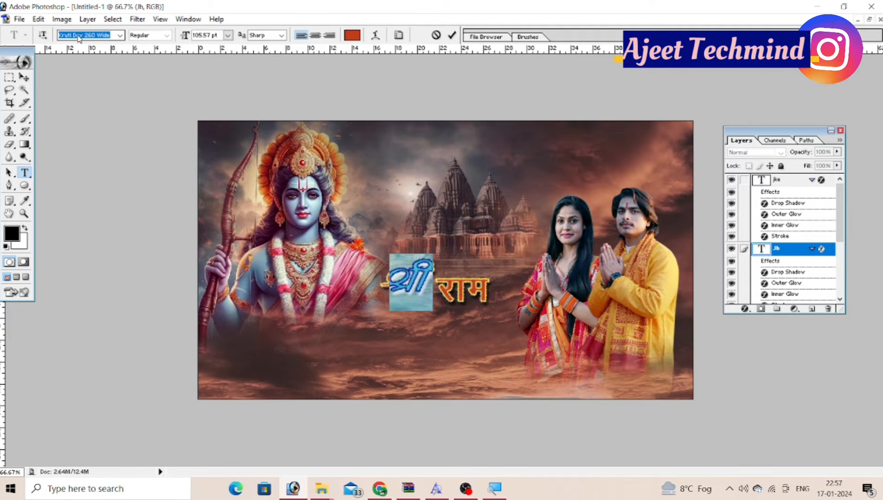
key(Down)
key(Down)
key(Down)
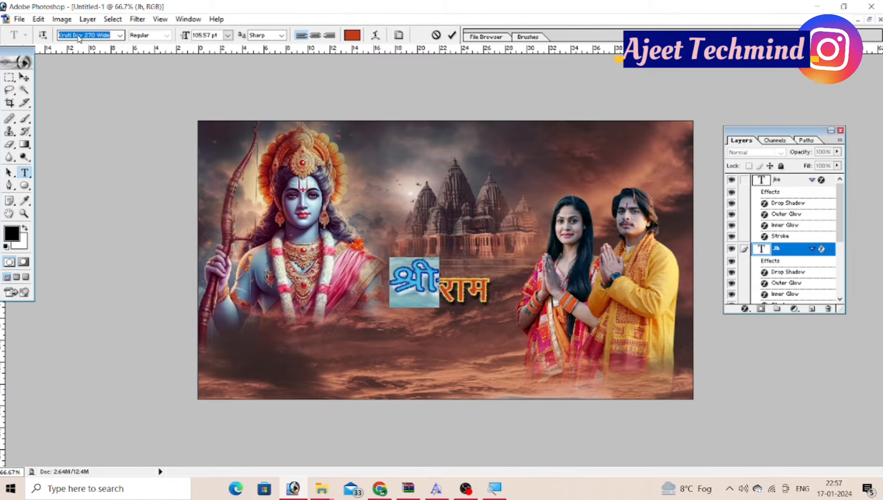
key(Down)
key(Down)
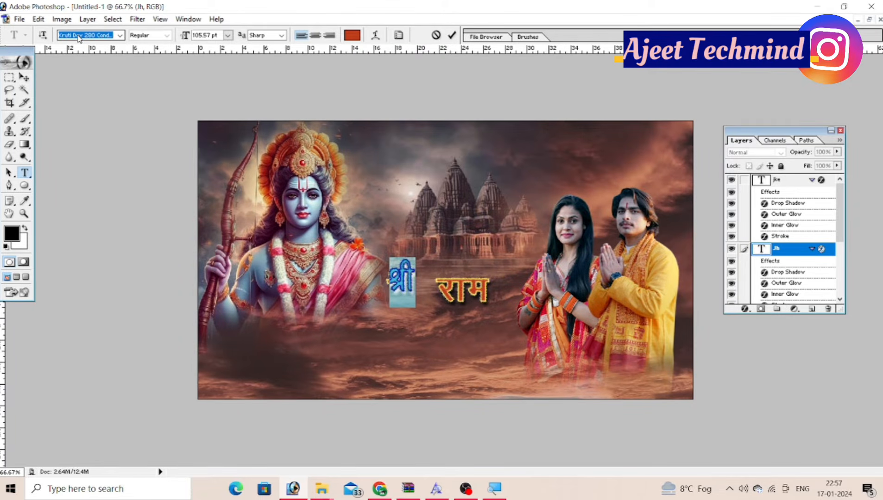
key(Down)
key(Down)
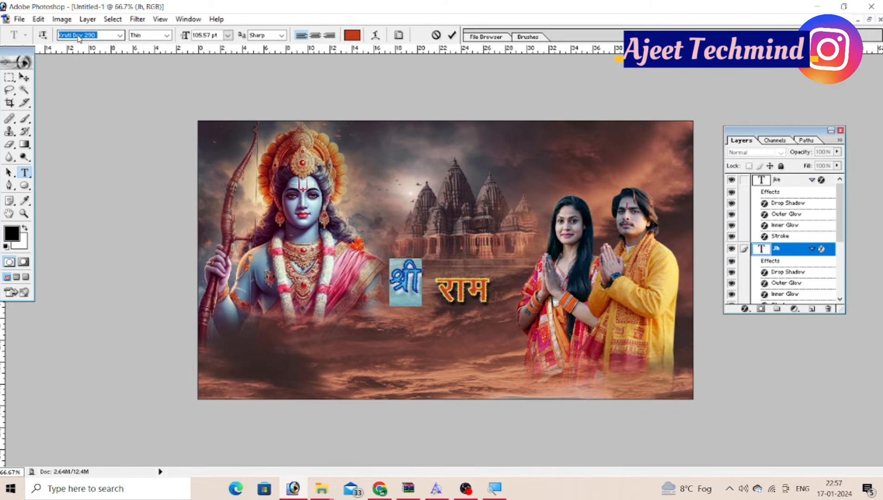
key(Down)
key(Down)
key(Down)
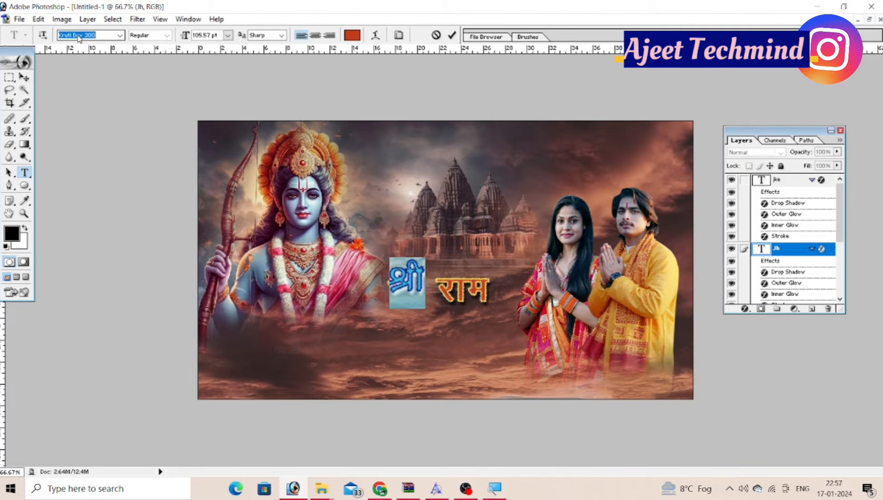
key(Up)
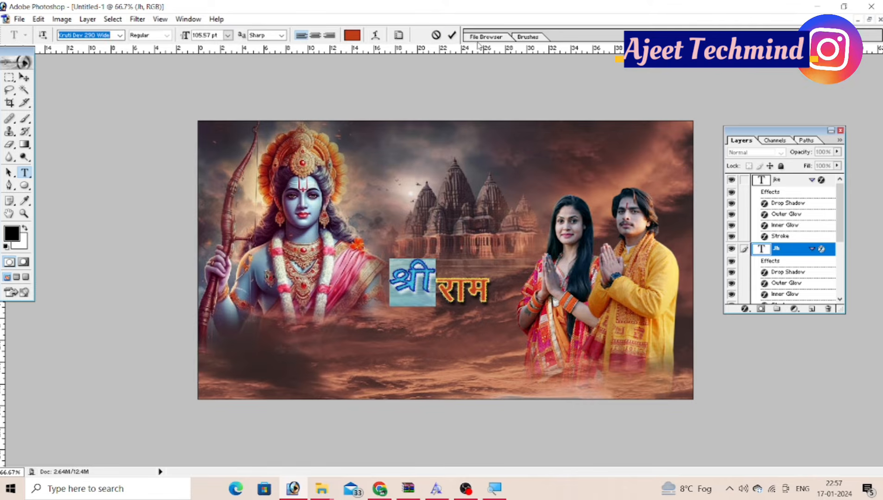
click(450, 36)
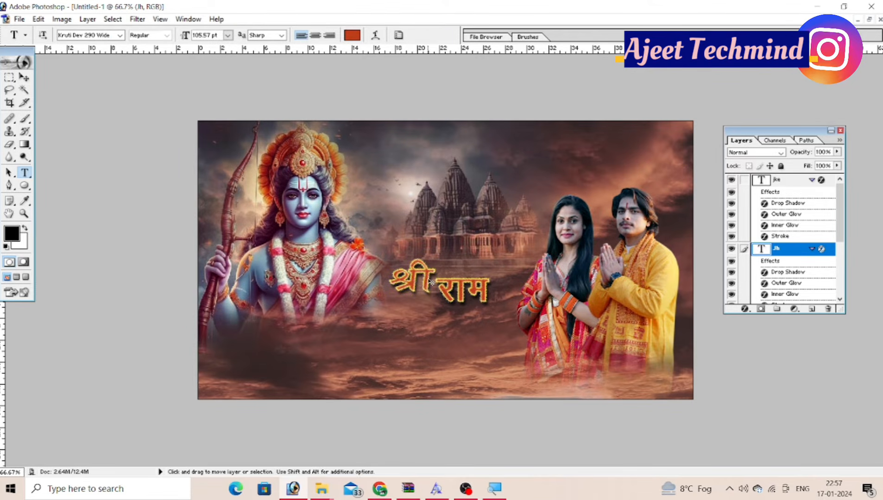
Step: Shift the श्री text slightly left, away from राम, and switch to the Move tool
key(ctrl+t)
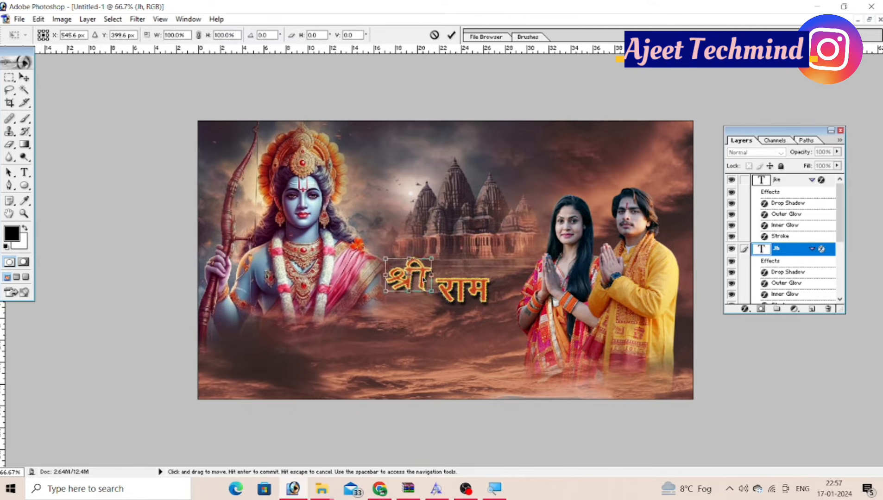
click(451, 35)
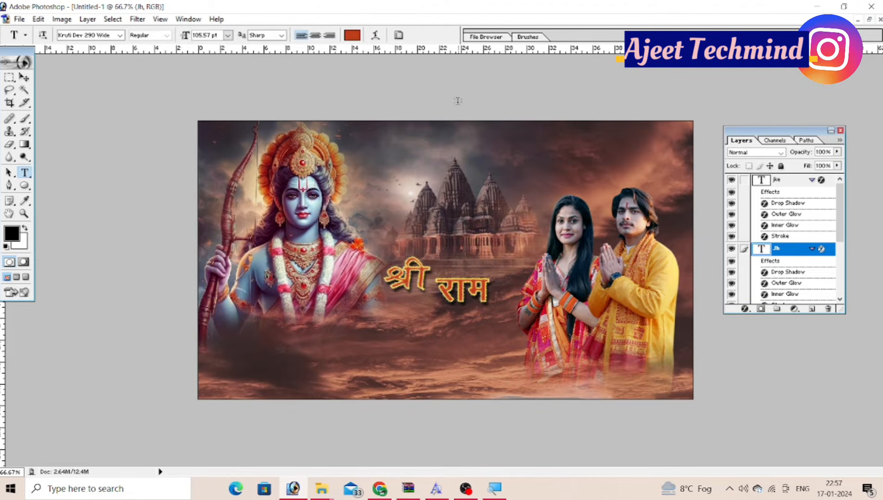
click(24, 77)
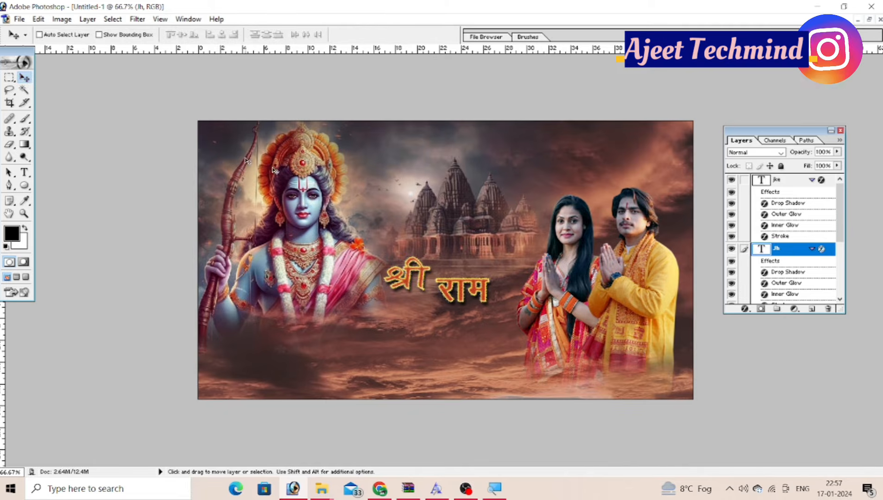
Step: Scale the राम text up proportionally to about 161%, extending it toward the woman
right_click(464, 293)
click(475, 299)
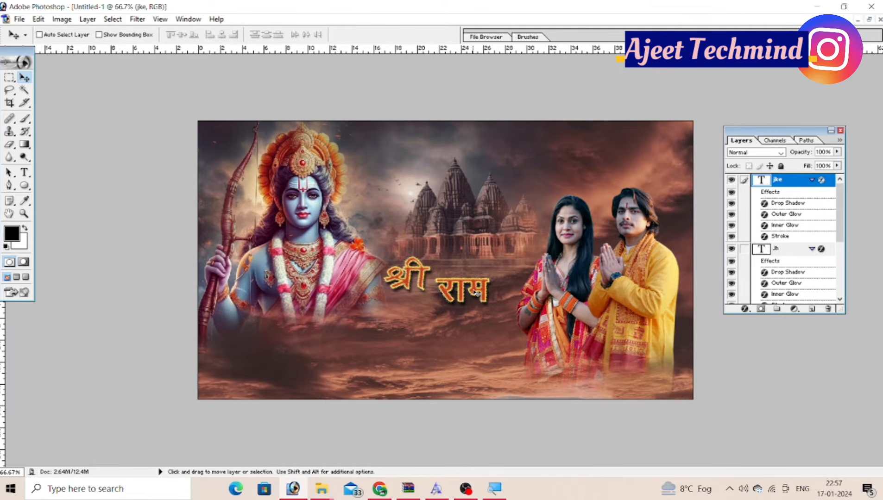
key(ctrl+t)
drag(490, 302, 517, 304)
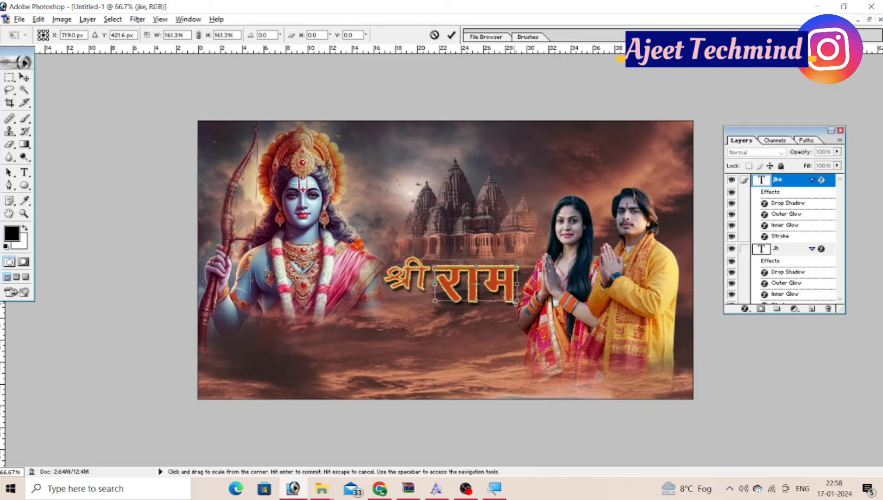
click(451, 35)
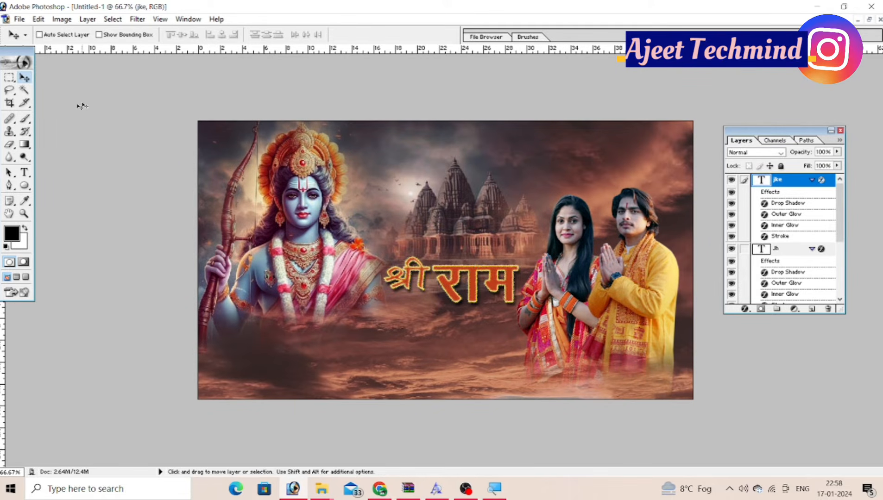
Step: Try several Kruti Dev fonts on the राम text and set it to the Regular Kruti Dev Display font
click(24, 172)
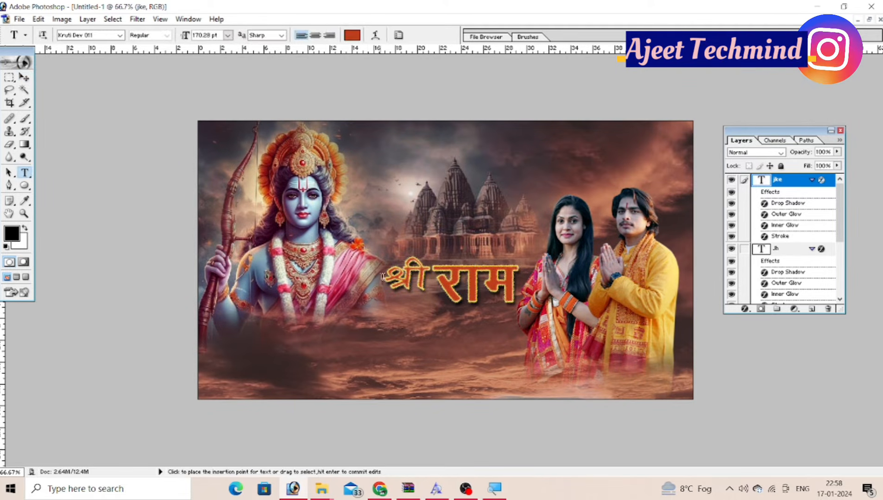
drag(435, 277, 518, 282)
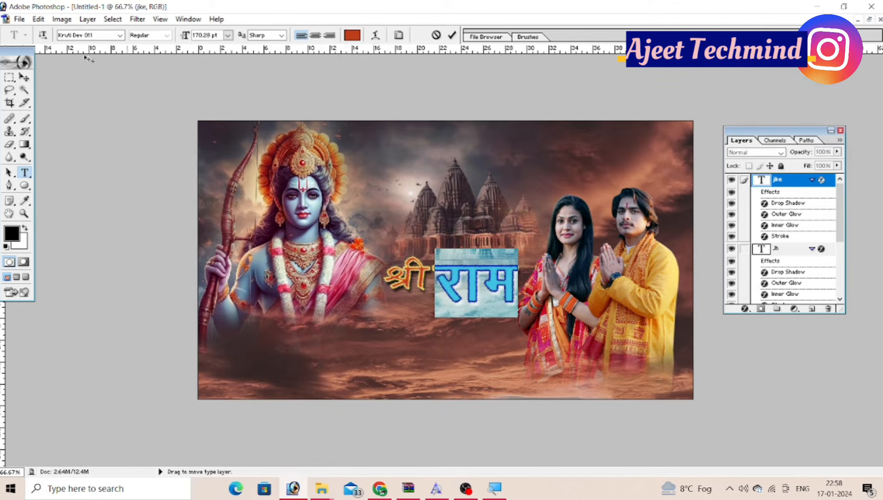
click(67, 36)
key(Down)
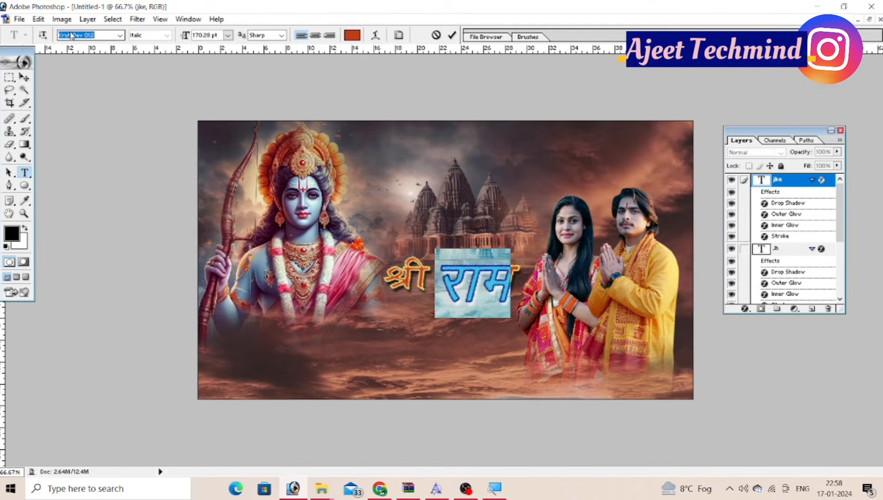
key(Down)
key(Down)
key(Down)
key(Up)
key(Up)
key(Up)
key(Up)
key(Up)
key(Down)
key(Down)
key(Down)
key(Down)
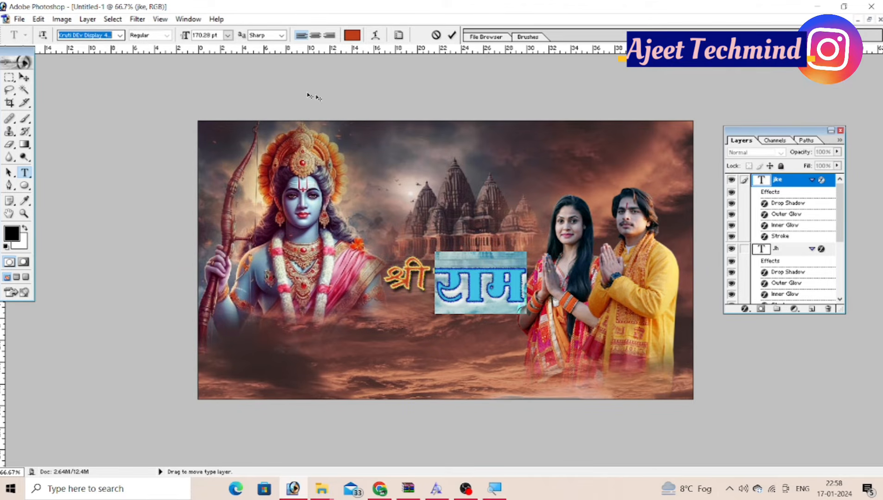
click(452, 35)
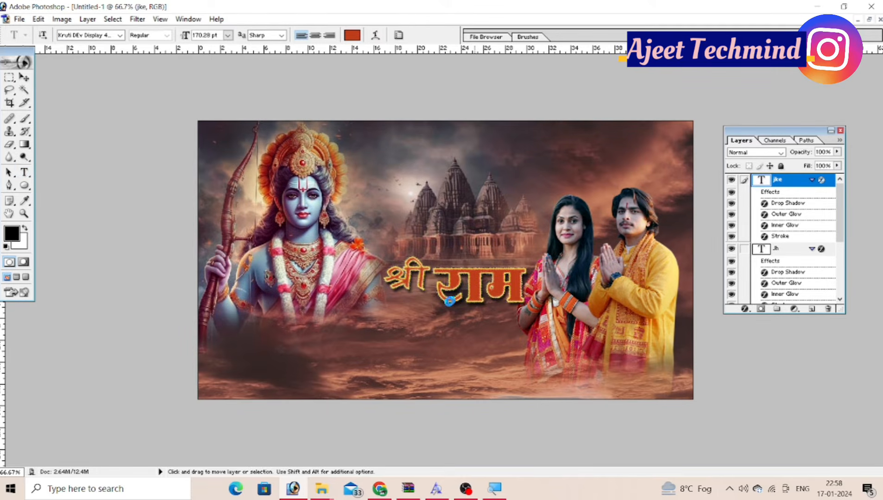
key(ctrl+t)
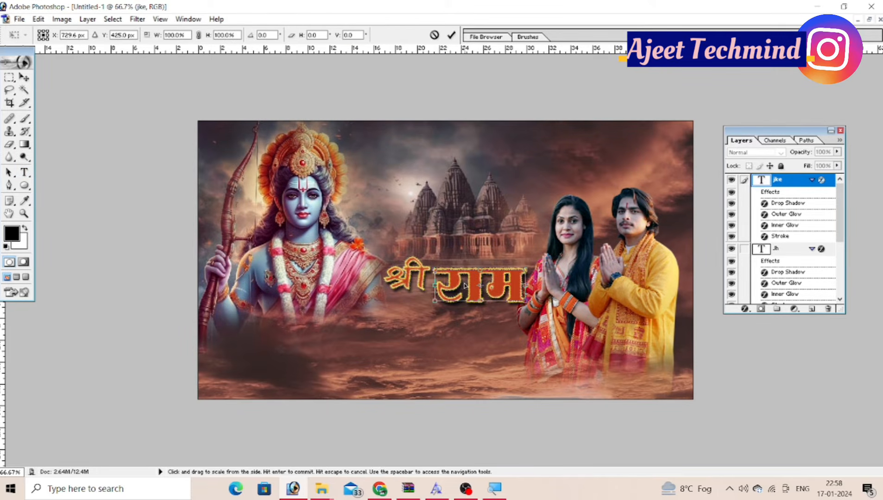
click(451, 36)
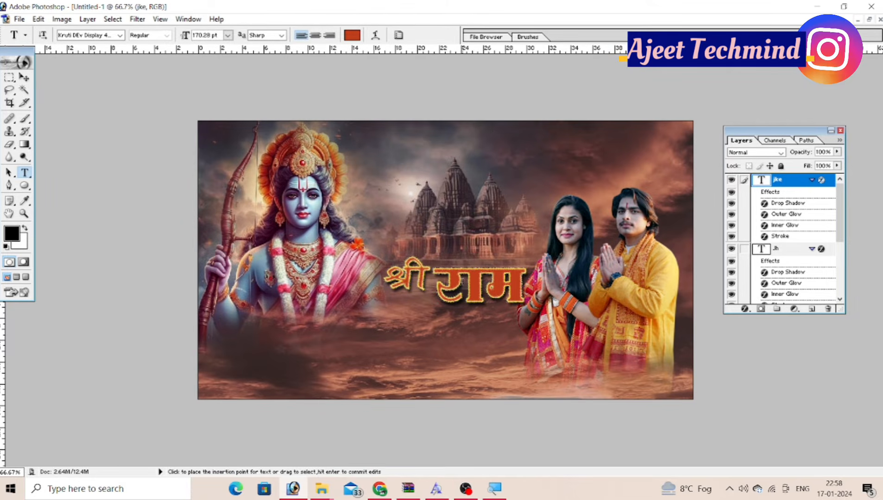
click(18, 19)
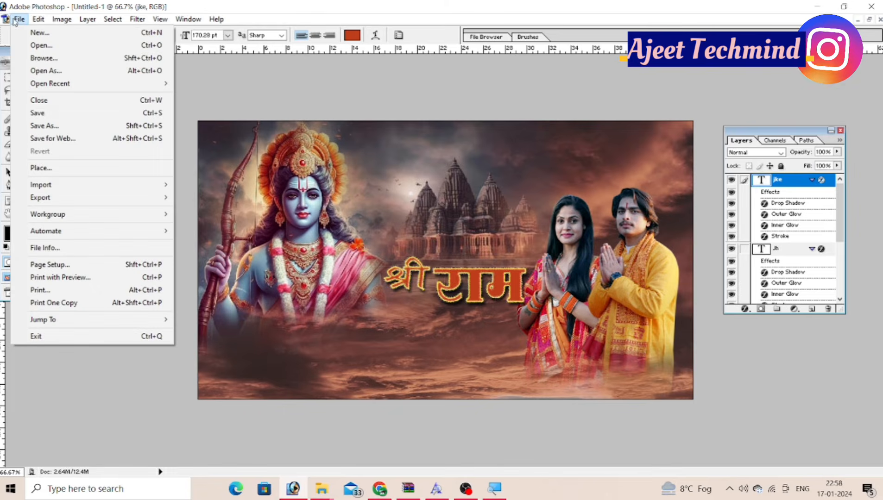
click(410, 258)
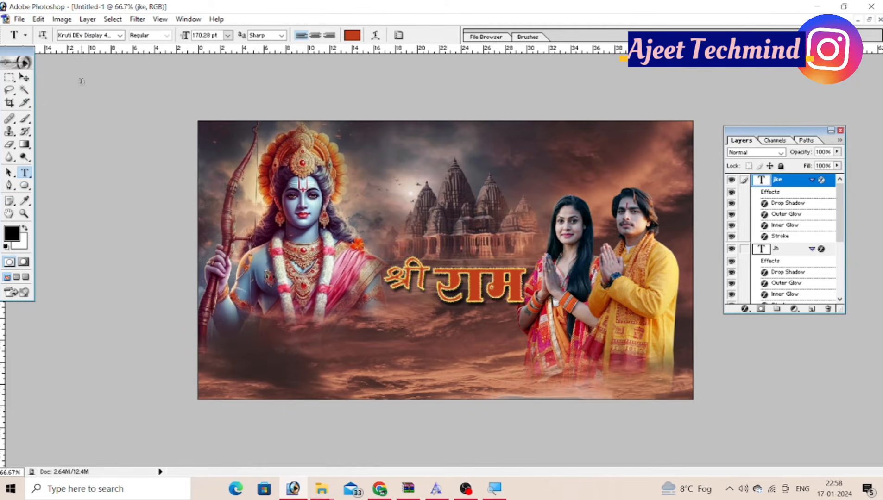
Step: Duplicate the राम text layer and place the copy on a second line below श्री राम, shifted left
click(24, 77)
right_click(479, 287)
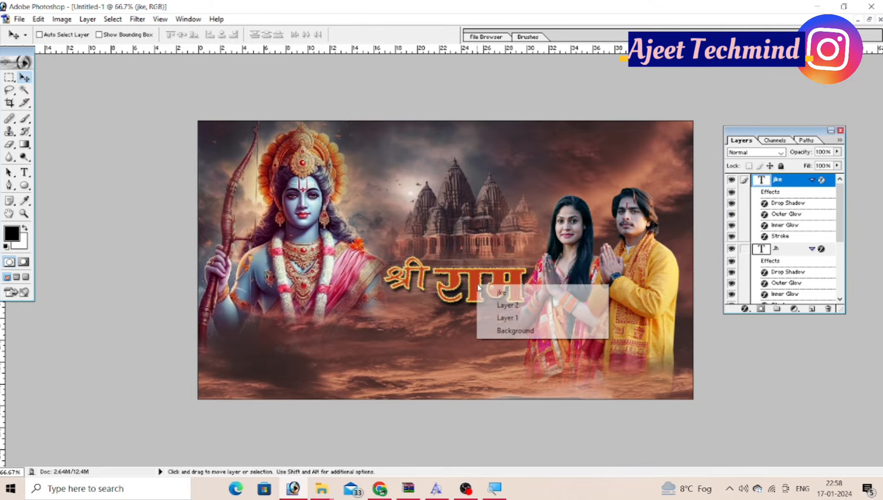
click(492, 291)
key(ctrl+j)
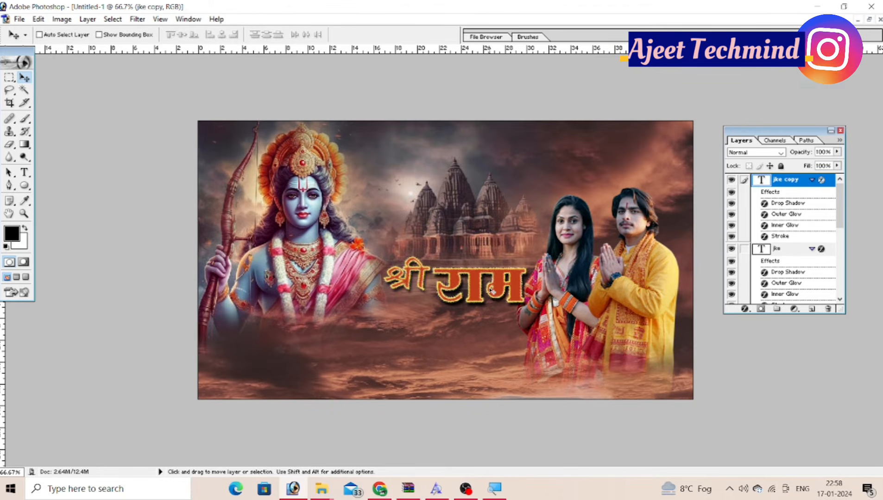
drag(494, 288, 435, 325)
Step: Replace the wording of the duplicated राम text with भरन, entered as "Hkju" in the same Kruti Dev Display font
key(t)
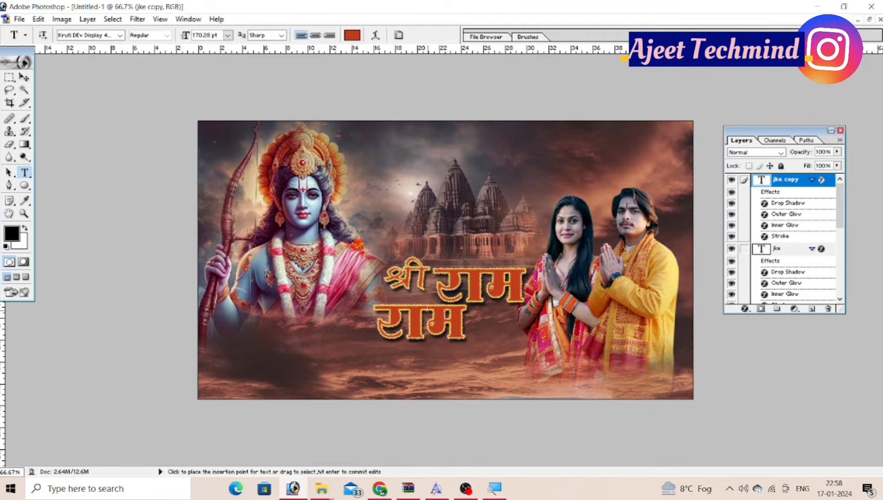
drag(376, 336, 468, 326)
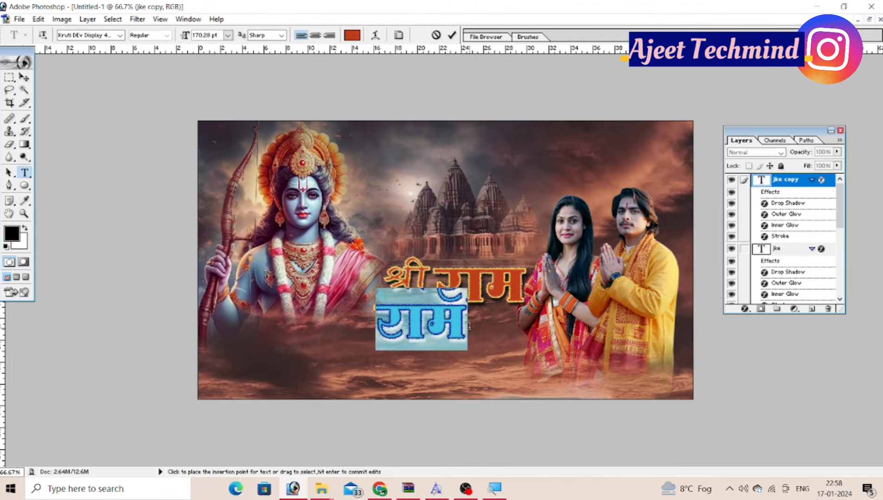
text(H)
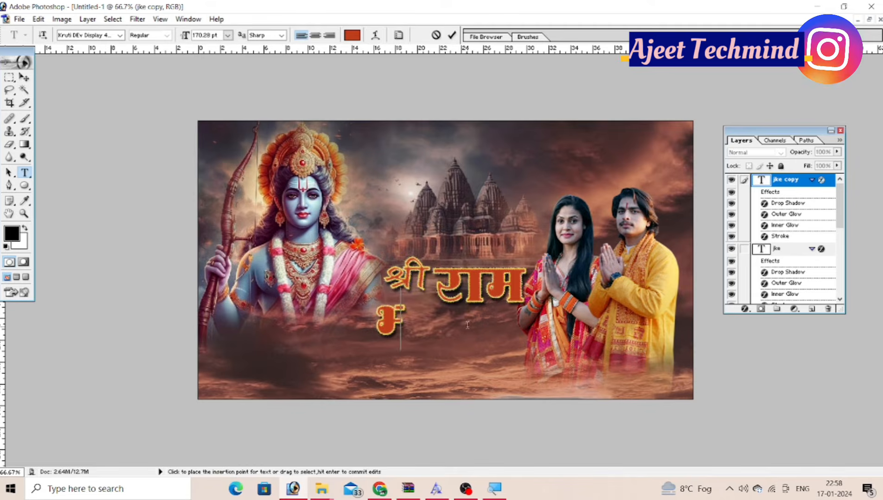
text(kjt)
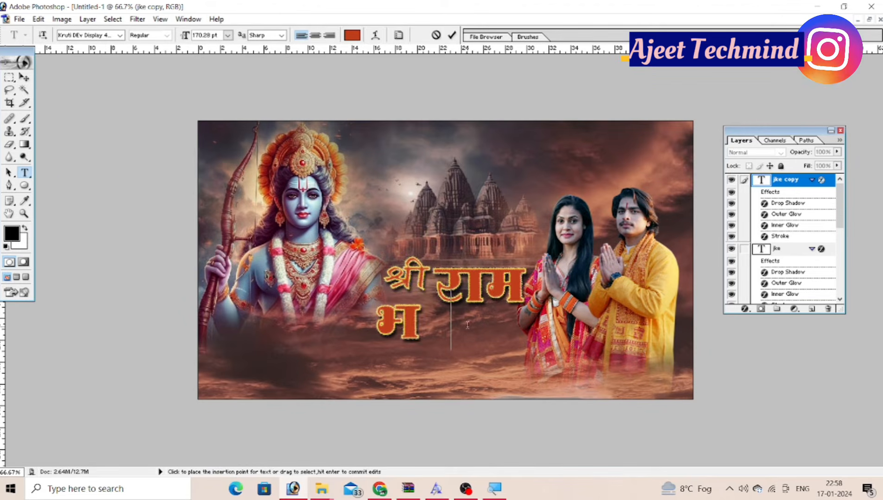
key(BackSpace)
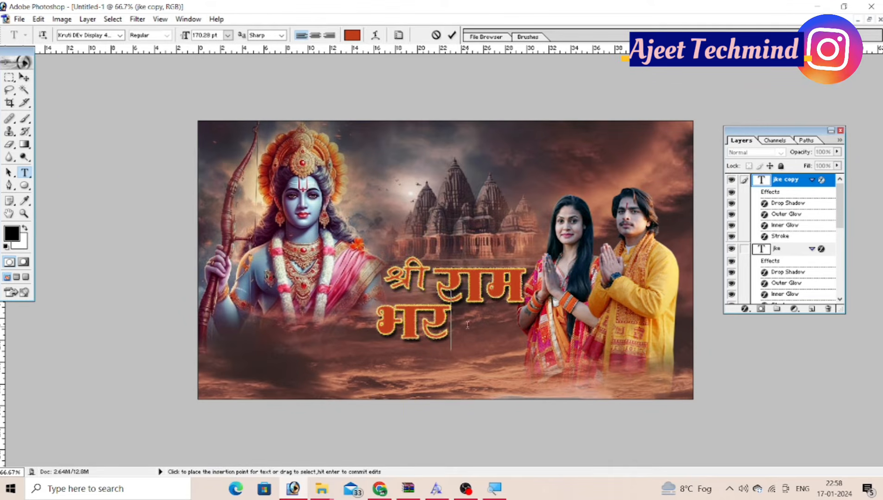
text(r)
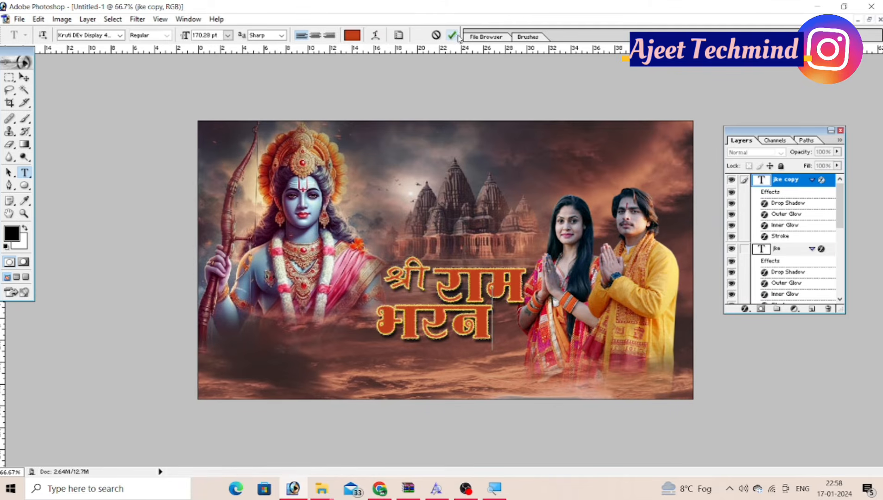
click(452, 35)
Step: Try a range of Kruti Dev fonts on the भरन text and set it to Kruti Dev 140 Thin
click(442, 318)
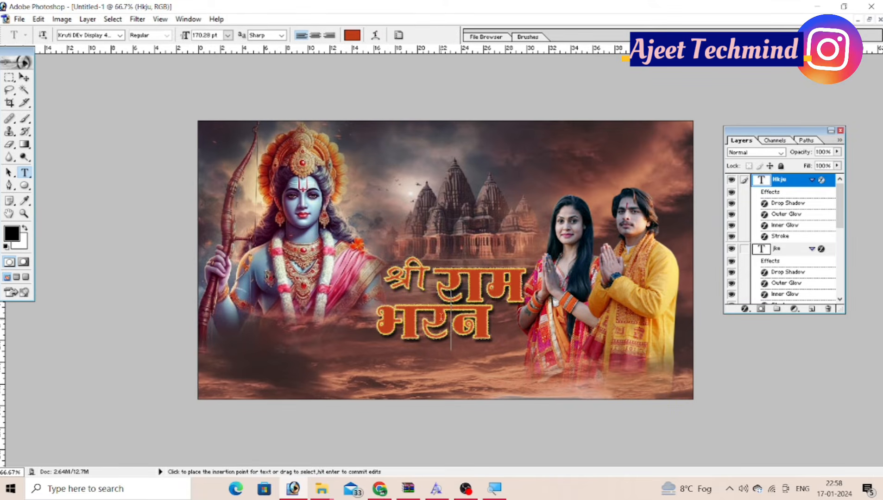
key(ctrl+a)
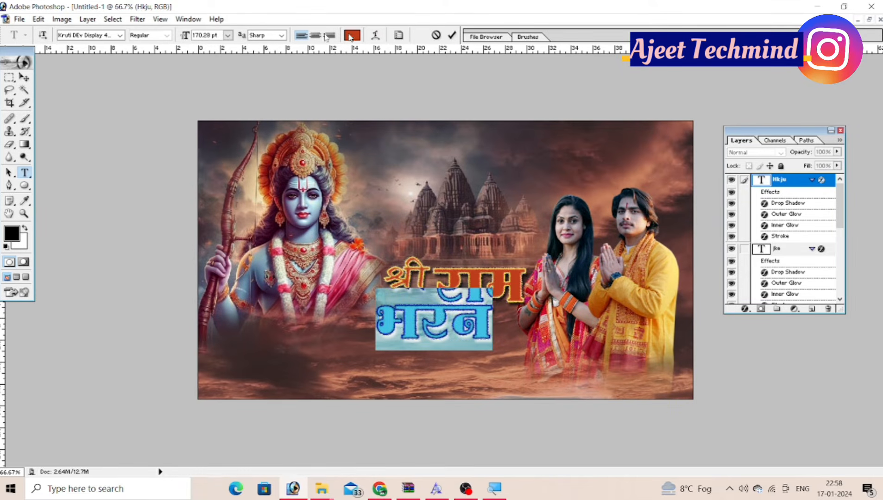
click(102, 37)
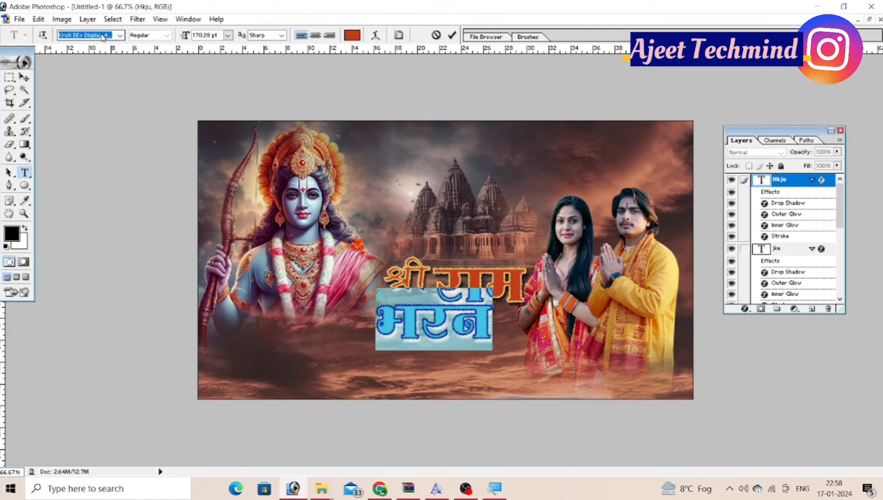
key(Up)
key(Up)
key(Up)
key(Up)
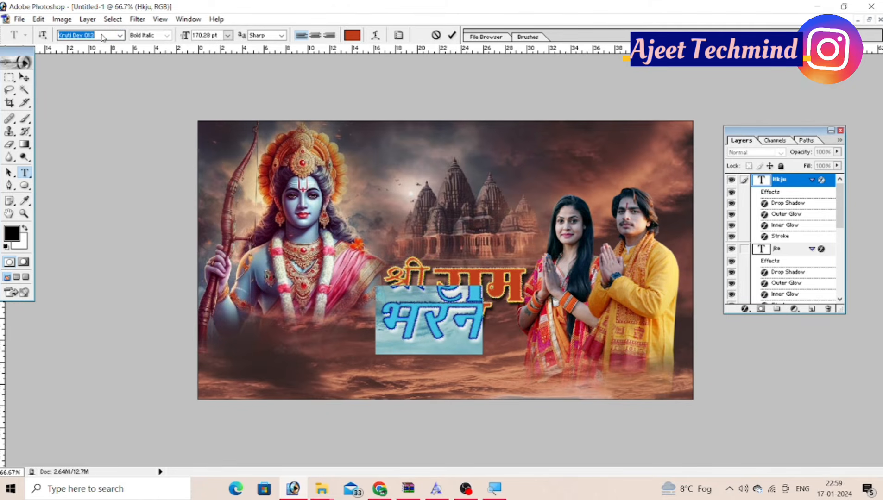
key(Down)
key(Down)
key(Down)
key(Down)
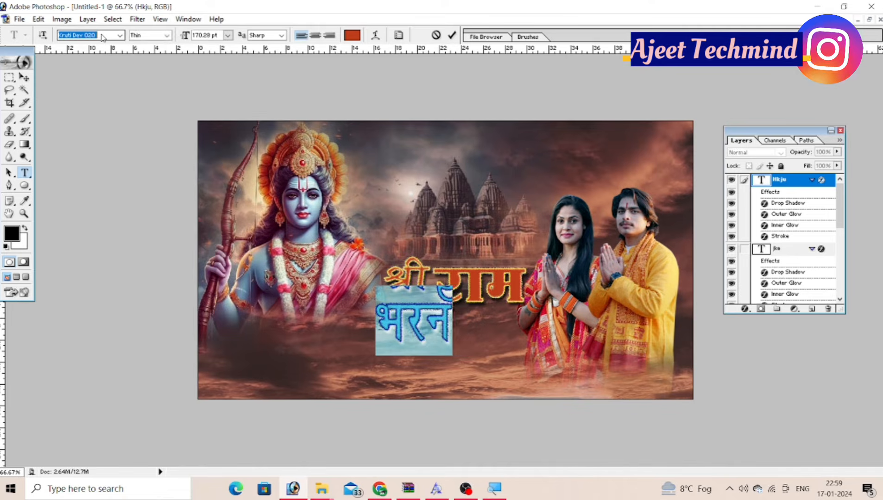
key(Down)
key(Down)
key(Down)
key(Down)
key(Down)
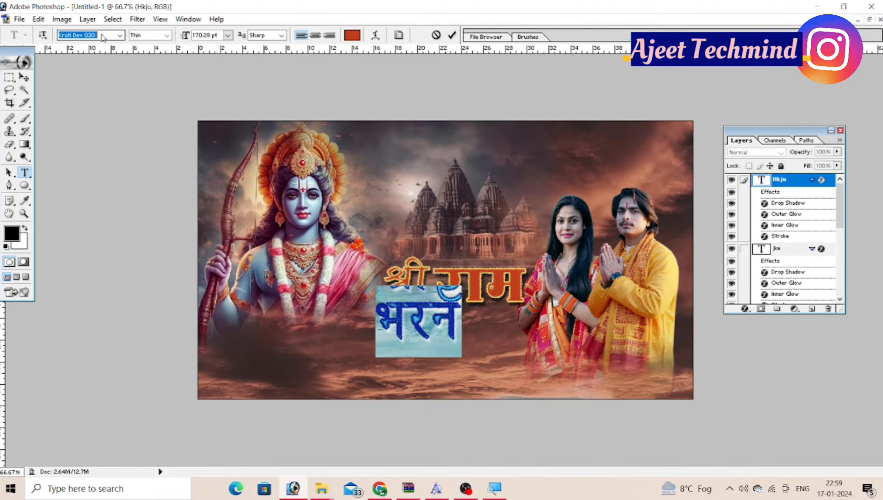
key(Down)
key(Up)
key(Up)
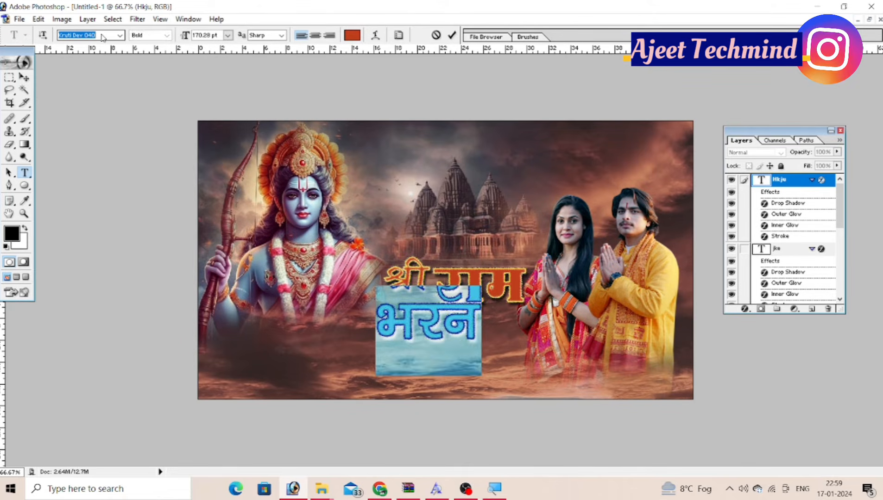
key(Down)
key(Down)
key(Down)
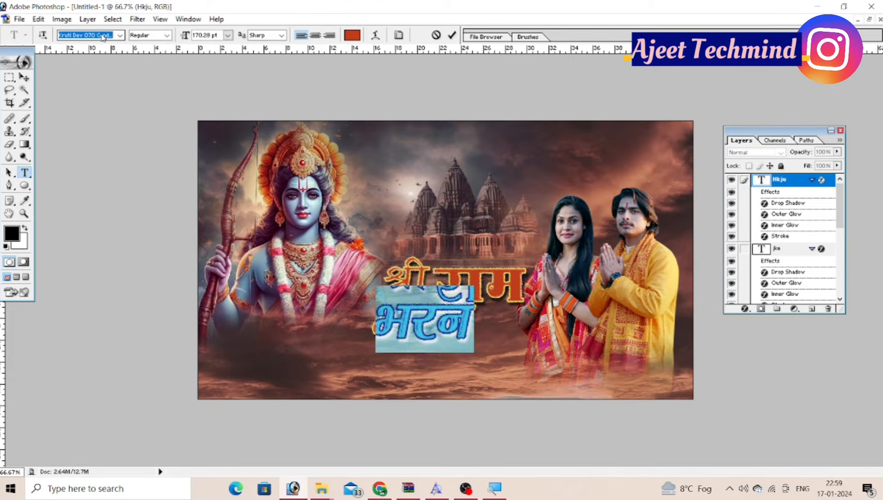
key(Down)
key(Down)
key(Down)
key(Down)
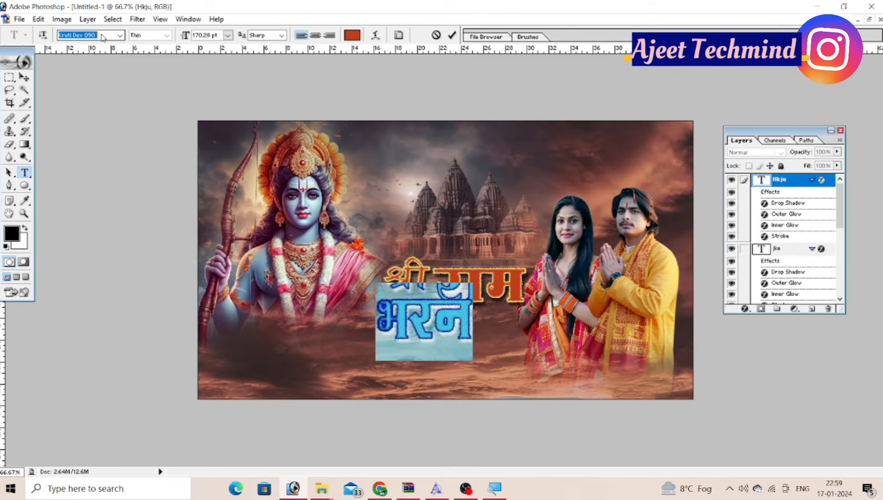
key(Down)
key(Down)
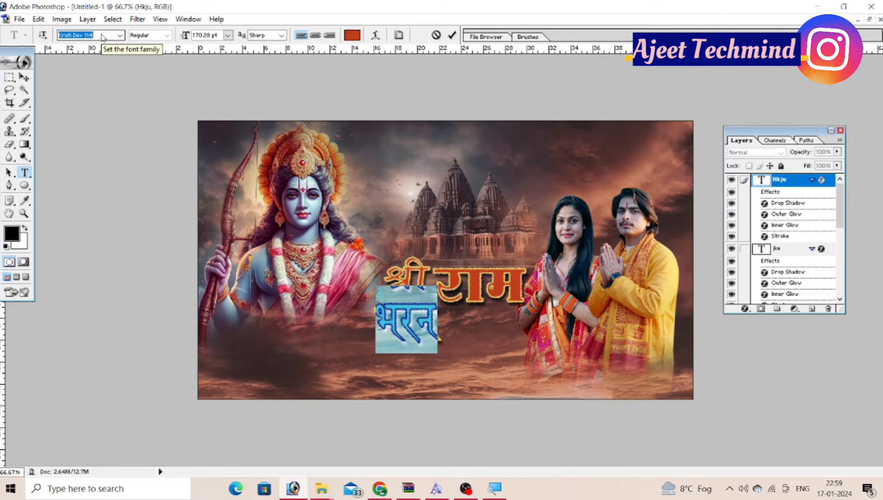
key(Down)
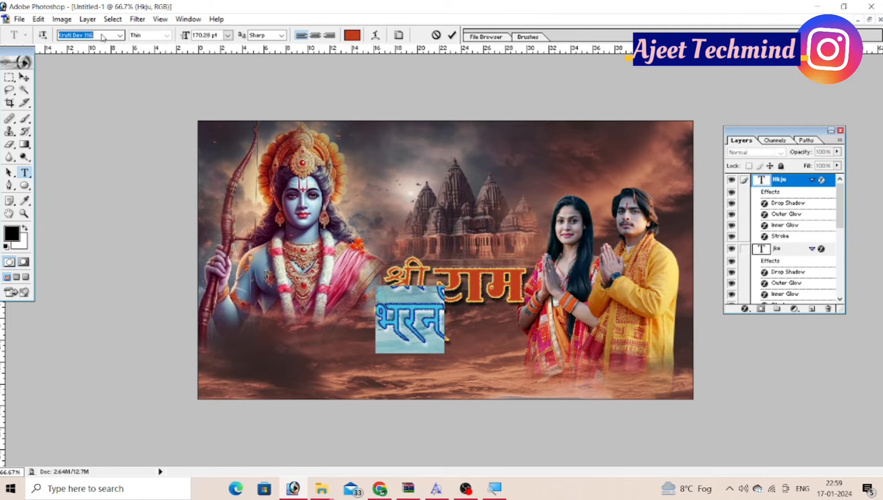
key(Up)
key(Up)
key(Down)
key(Down)
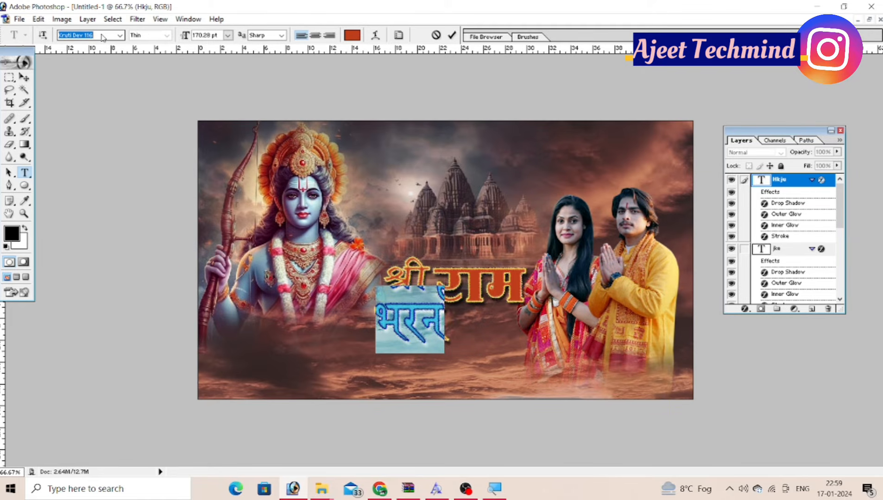
key(Down)
key(Down)
key(Down)
key(Down)
key(Down)
key(Down)
key(Down)
key(Down)
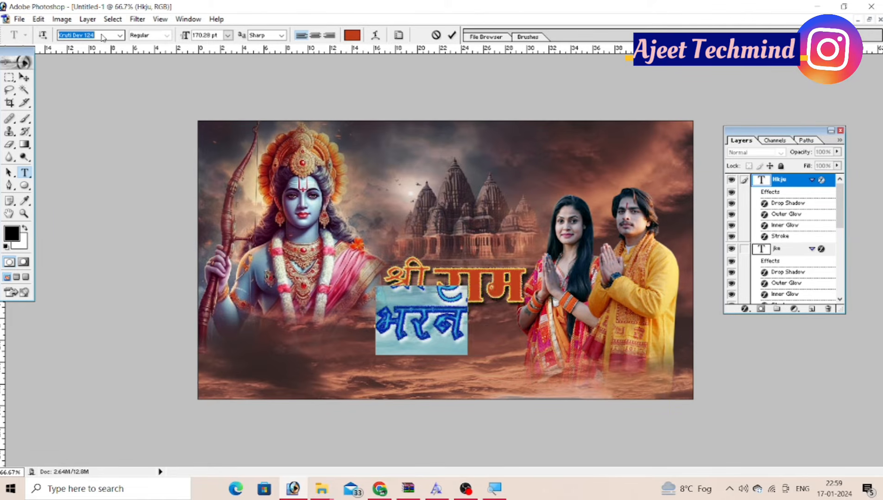
key(Down)
key(Down)
key(Down)
key(Down)
key(Down)
key(Down)
key(Down)
key(Down)
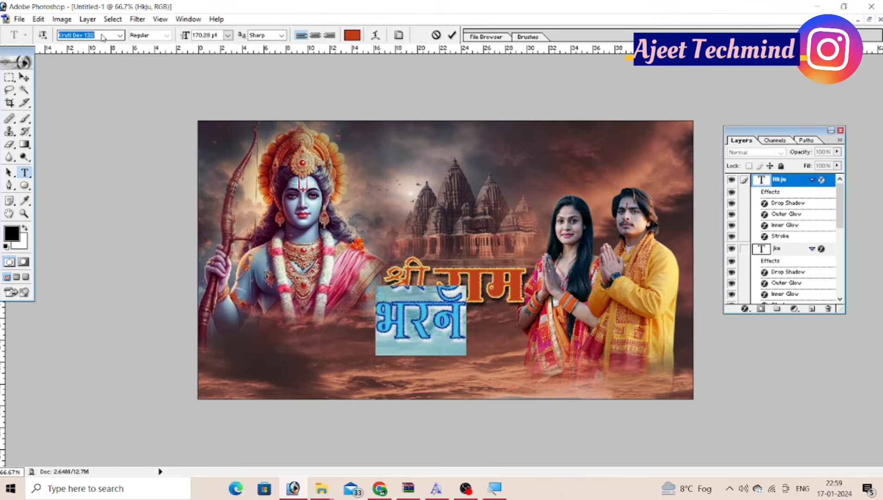
key(Down)
key(Down)
key(Down)
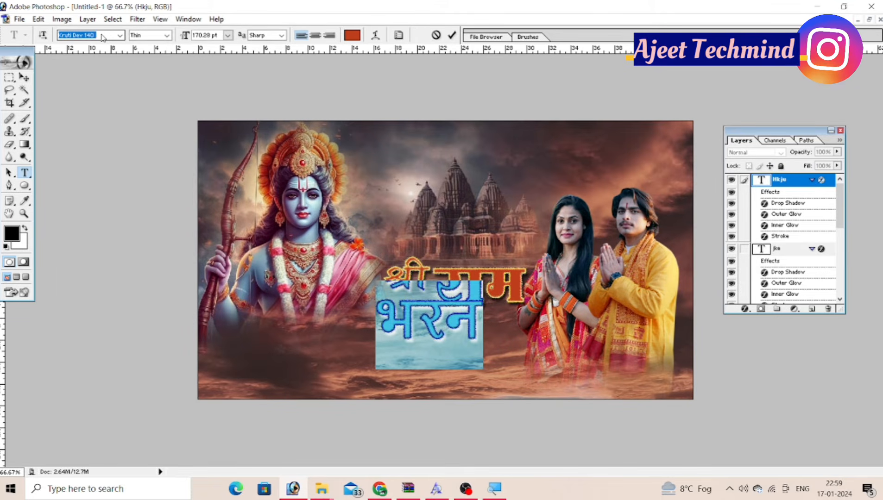
click(451, 35)
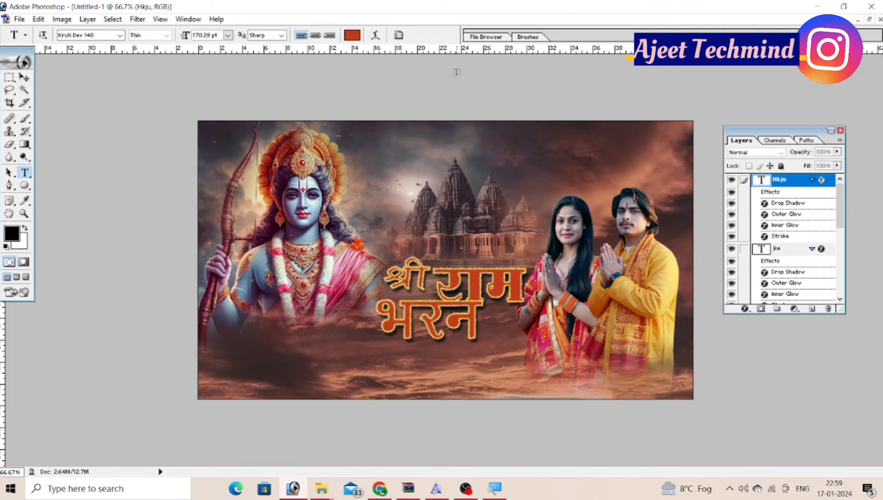
Step: Correct the second title line to भजन by replacing its middle letter with ज, entered as "t"
click(436, 302)
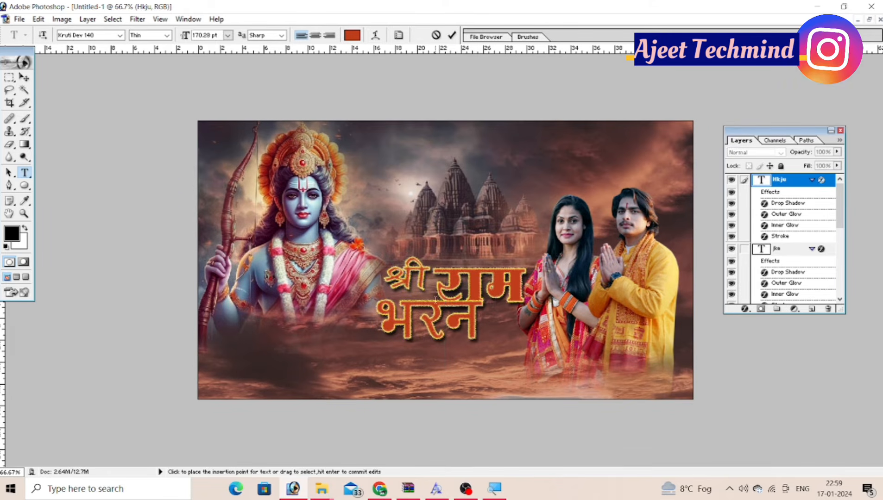
key(BackSpace)
text(t)
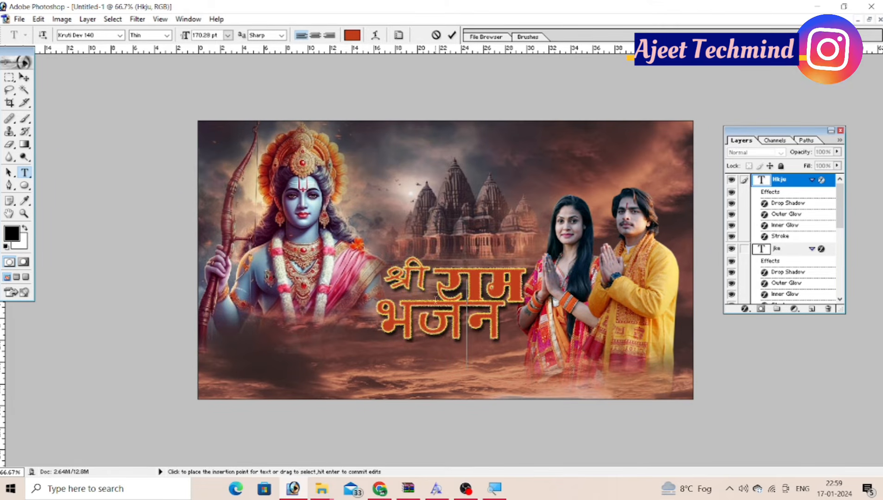
click(452, 35)
Step: Scale the भजन text to about 109.5% width and 75.9% height, aligning it beneath श्री राम
key(ctrl+t)
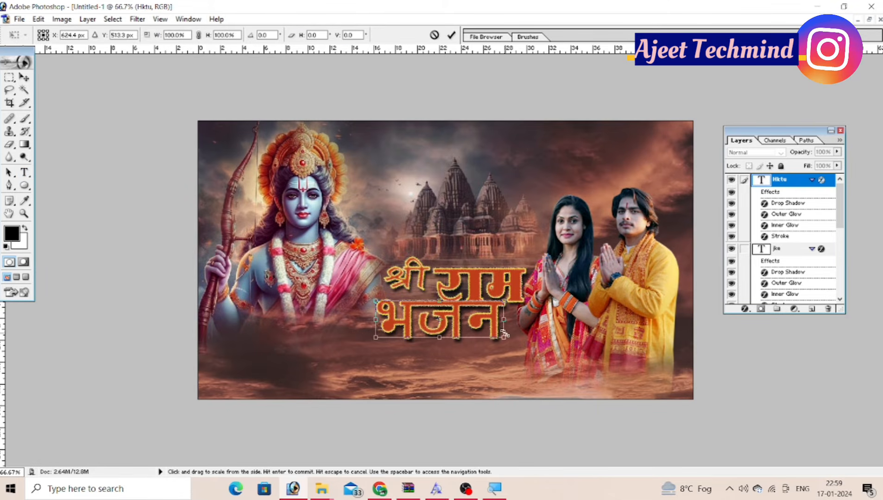
drag(506, 342, 526, 334)
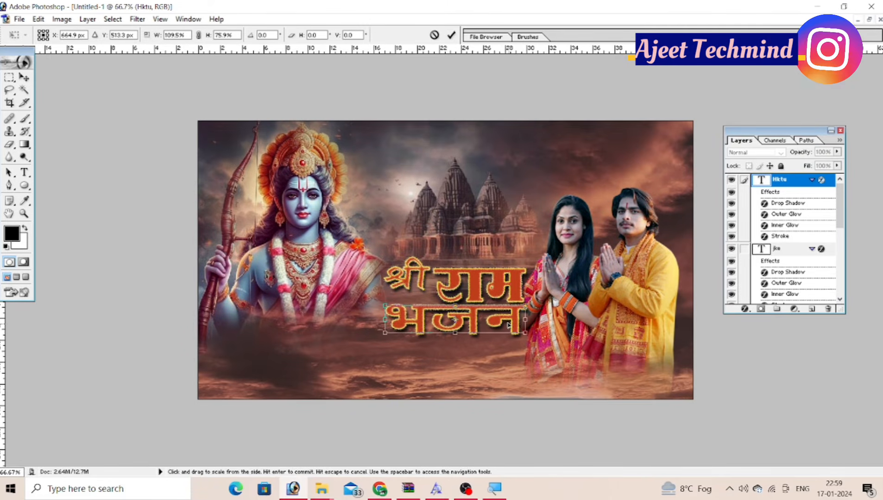
click(454, 36)
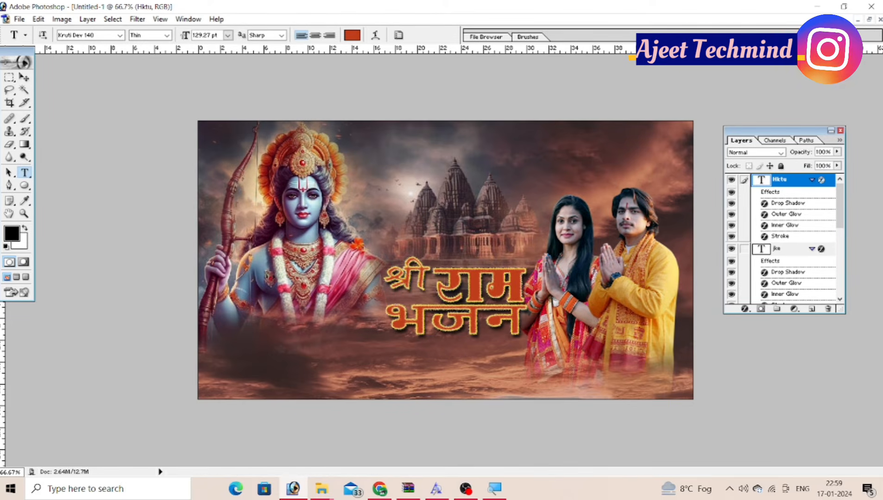
Step: Examine the finished reference poster NEW D.psd for its title and credit text layout
click(868, 19)
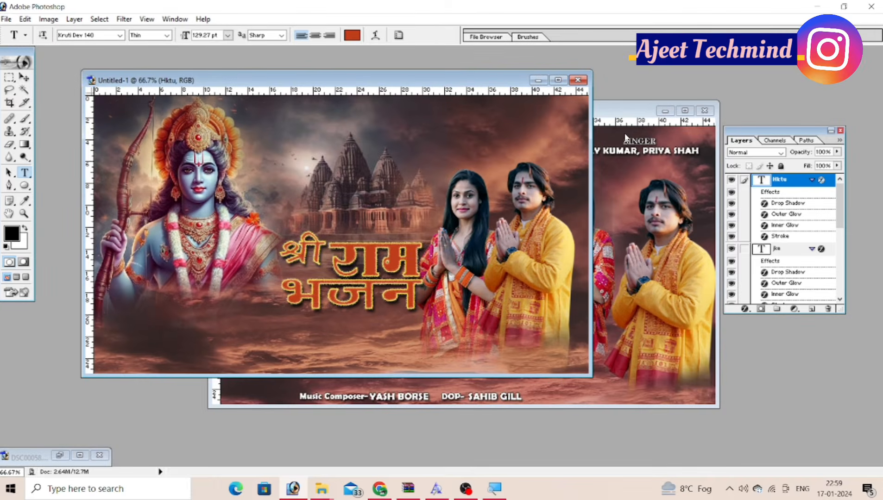
click(628, 109)
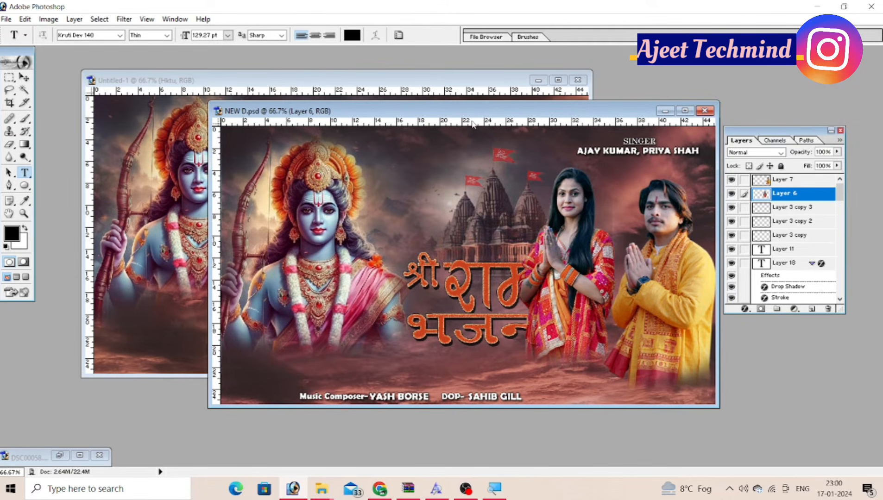
drag(472, 116, 398, 169)
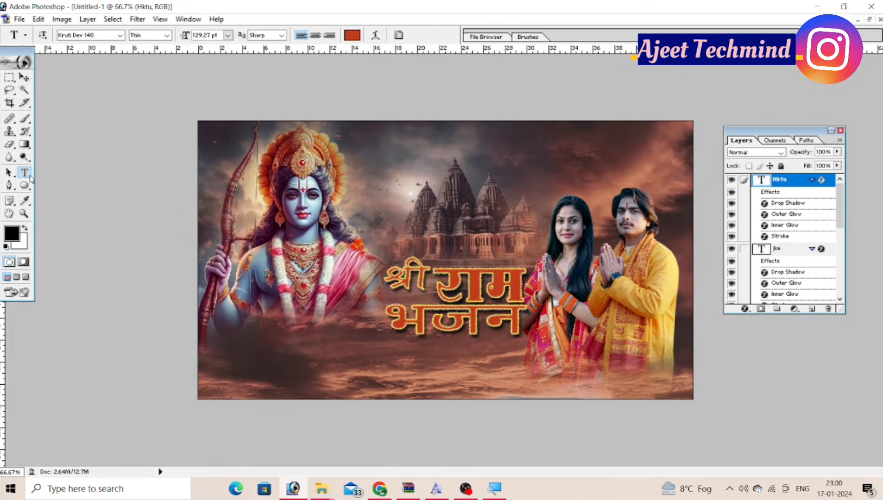
click(111, 36)
text(Calibri)
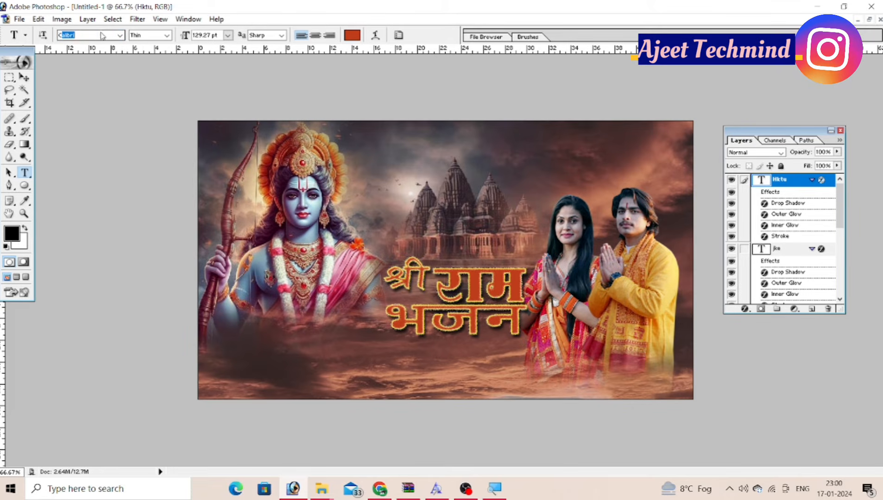
key(Return)
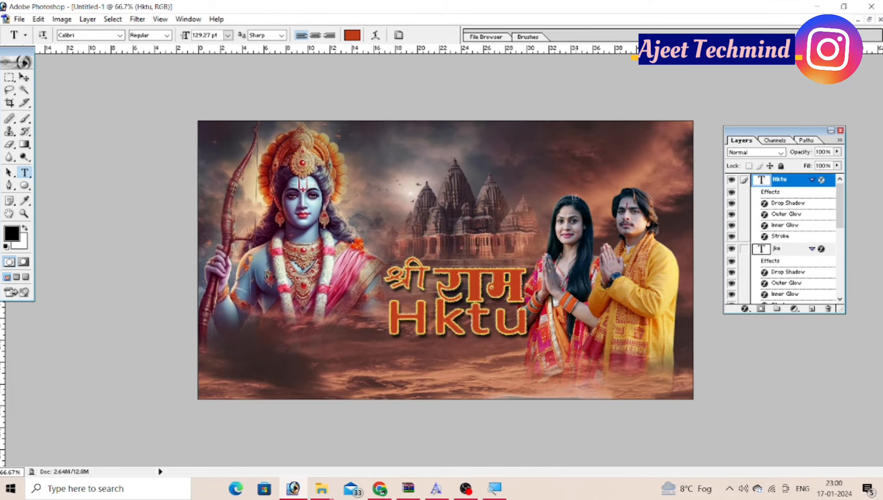
key(ctrl+z)
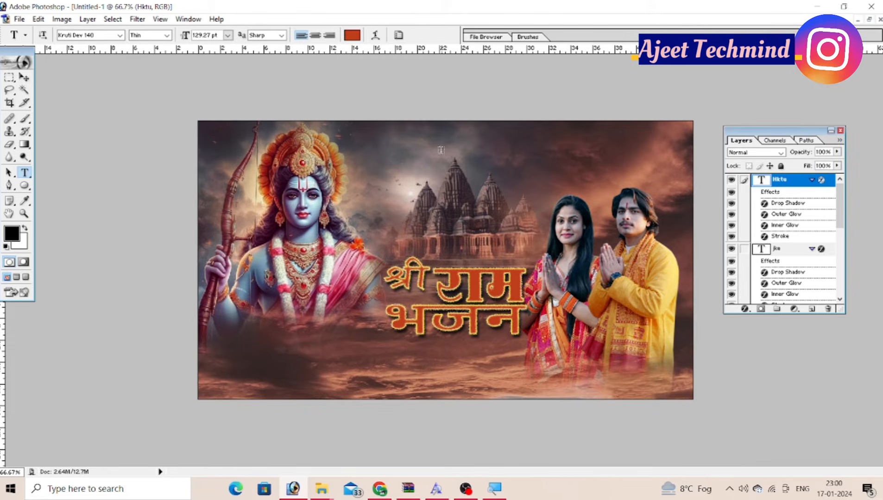
Step: Add a new text layer reading "df" in Calibri Regular in the sky above the woman's head
click(558, 167)
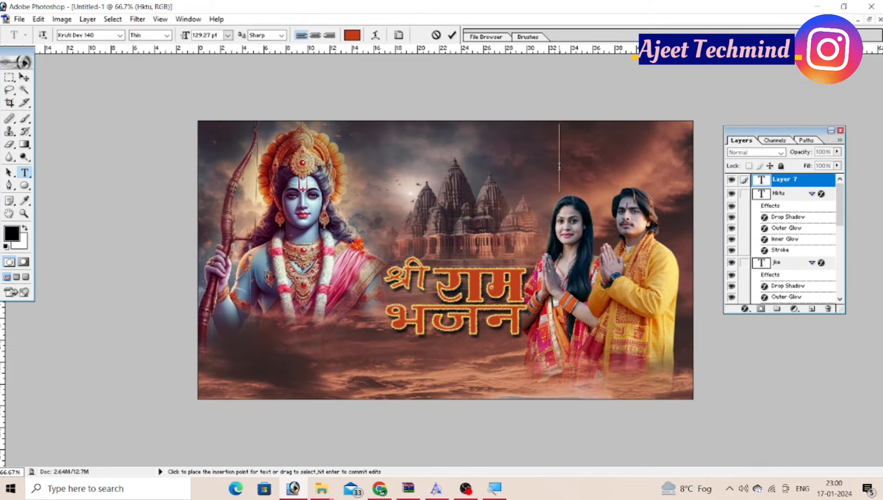
click(75, 35)
text(Calibri)
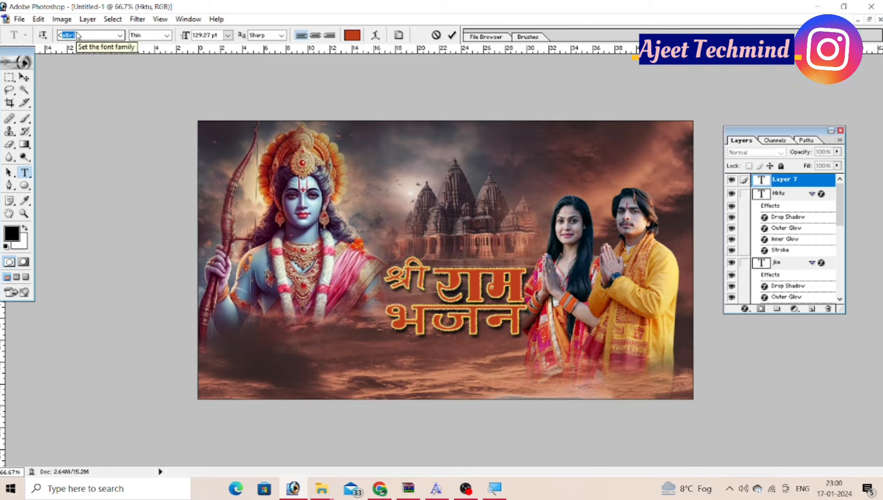
key(Return)
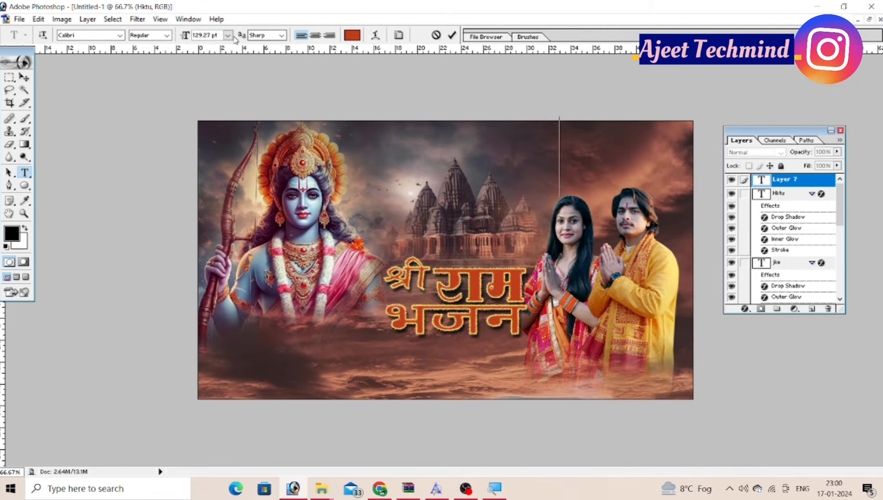
text(df)
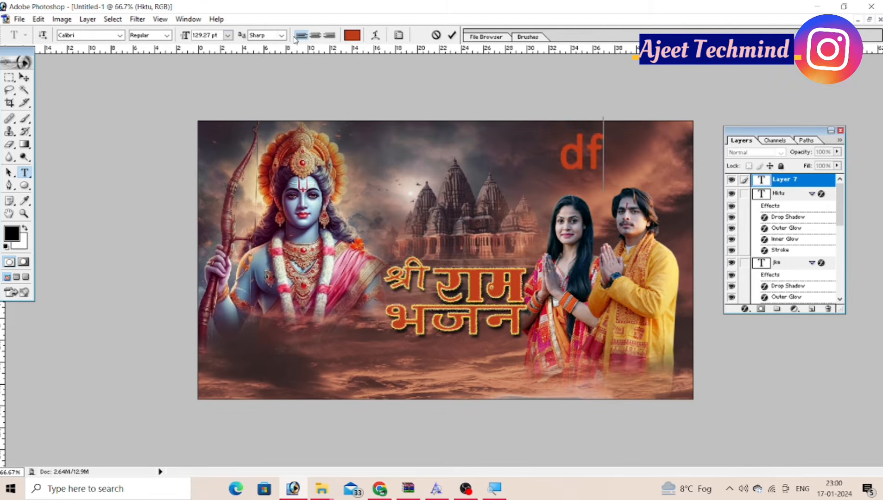
click(451, 35)
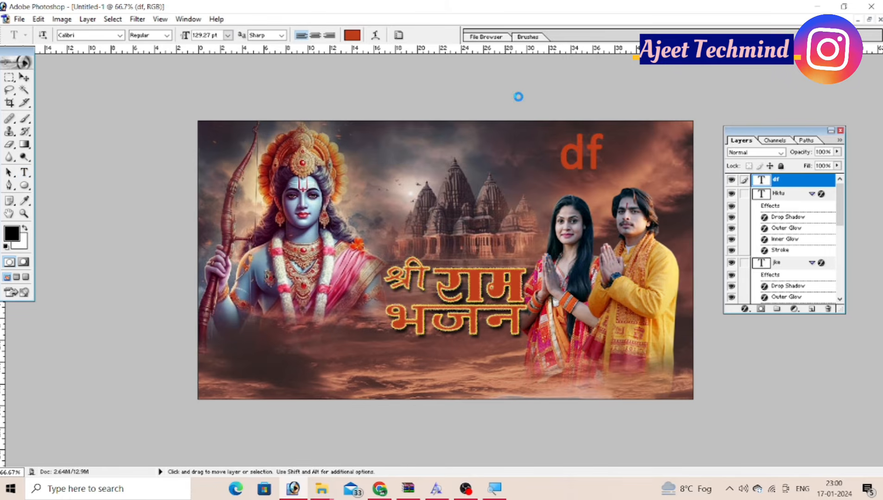
Step: Scale the df text down proportionally to about 45.6% around its centre
key(ctrl+t)
drag(598, 134, 592, 143)
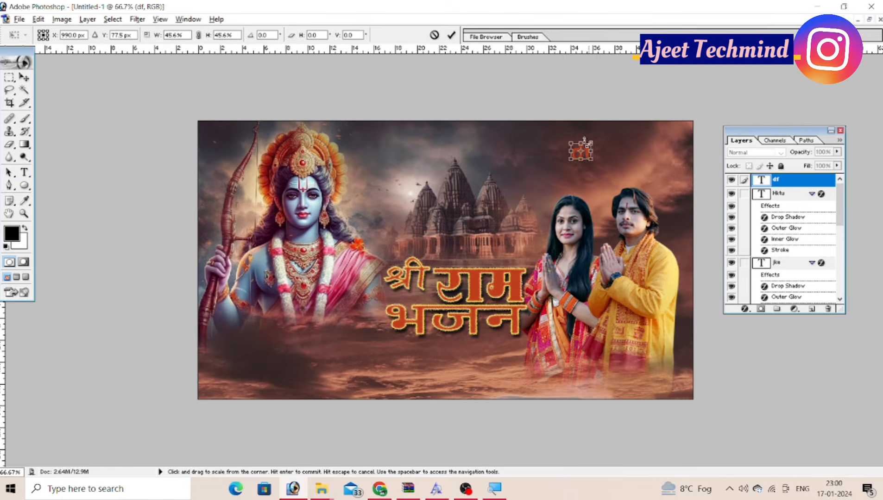
click(452, 35)
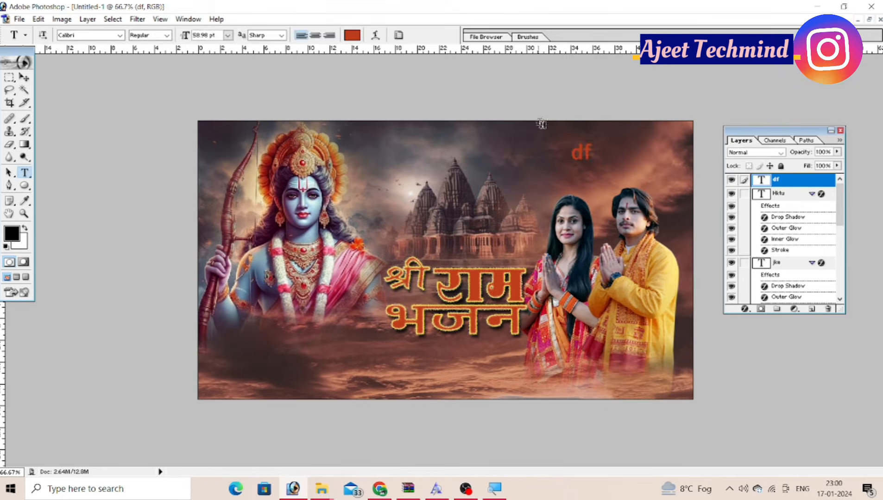
Step: Replace the df text above the couple with "SINGER"
double_click(581, 154)
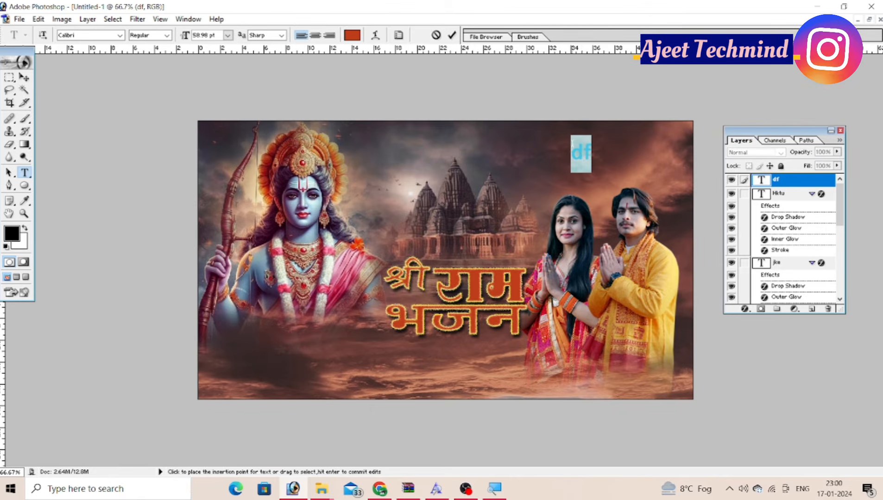
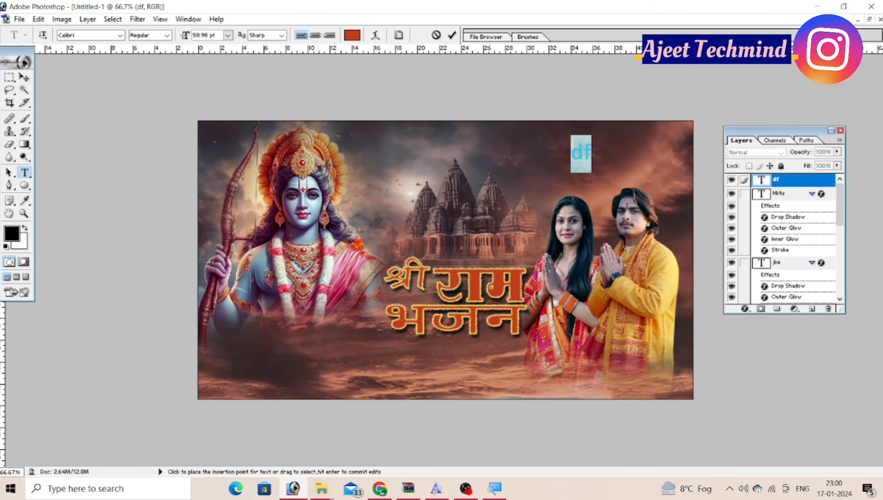
text(S)
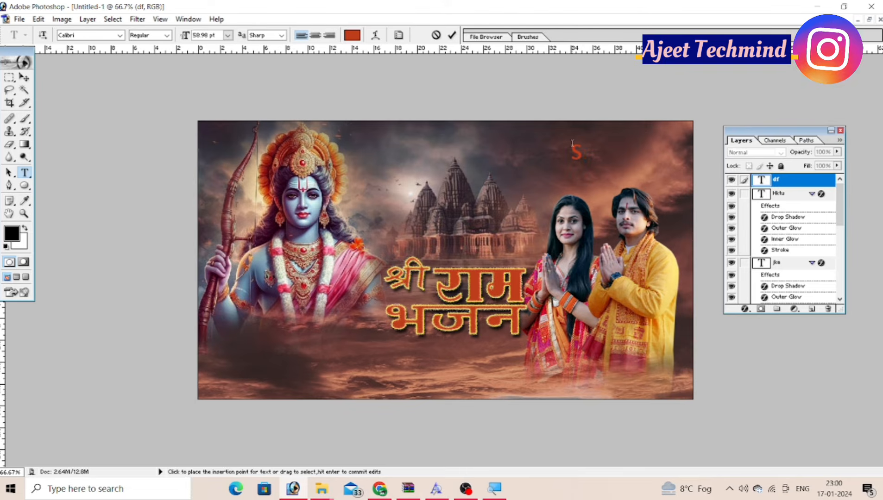
text(iINGER)
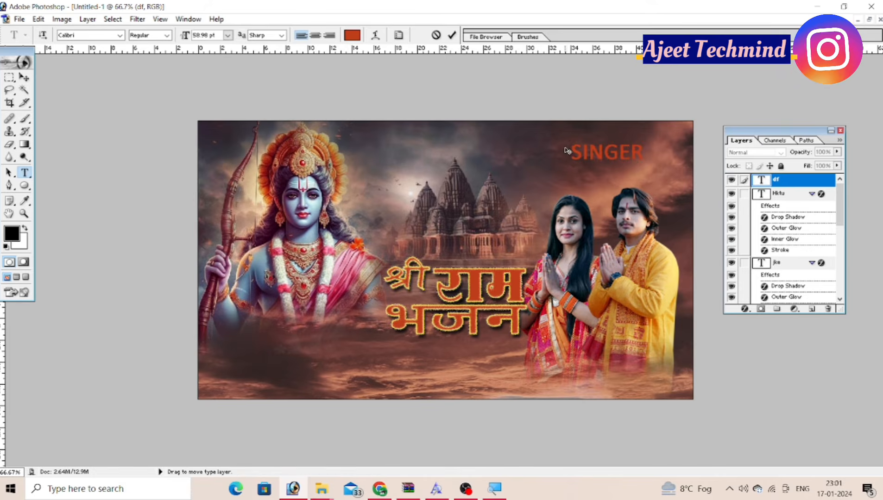
Step: Recolour the SINGER text white and commit the text edit
double_click(572, 144)
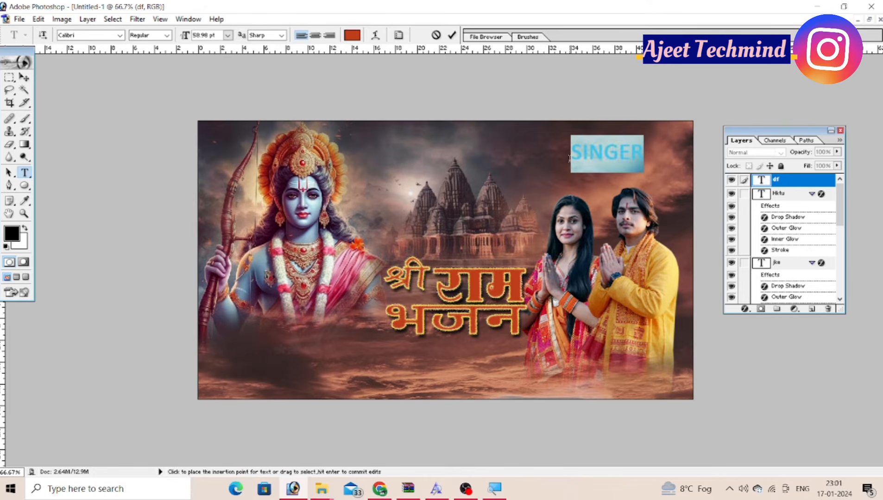
click(353, 36)
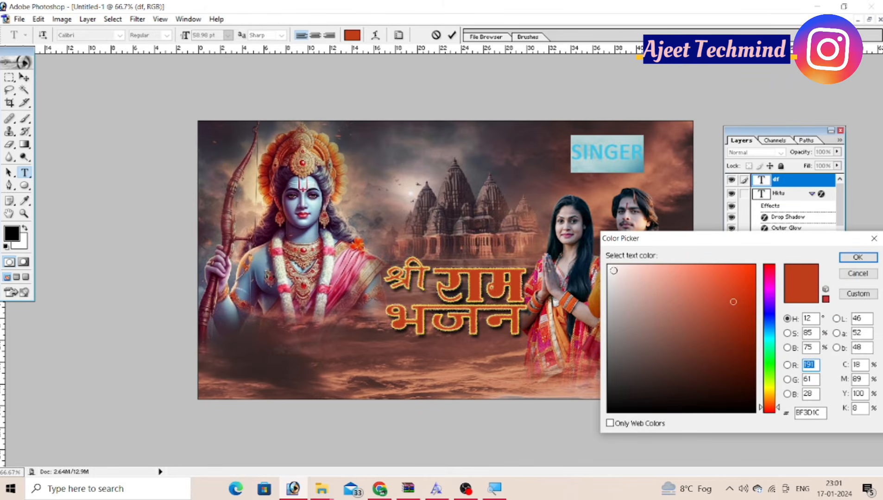
click(608, 267)
click(857, 257)
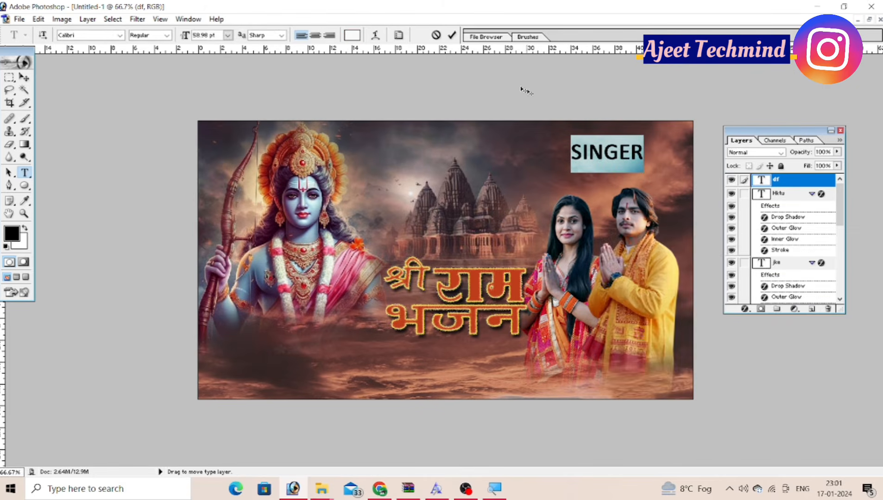
click(450, 33)
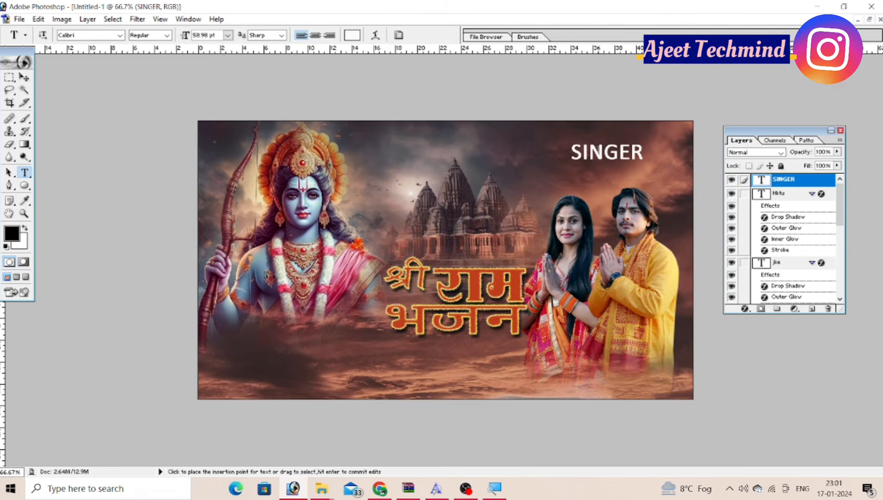
Step: Change the font of the whole SINGER text to Cambria Math
double_click(602, 153)
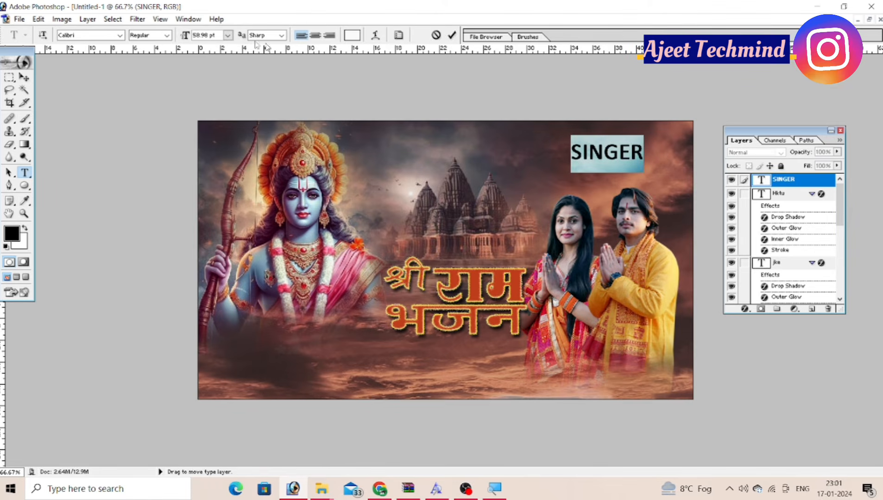
click(103, 37)
key(Down)
key(Down)
key(Down)
key(Down)
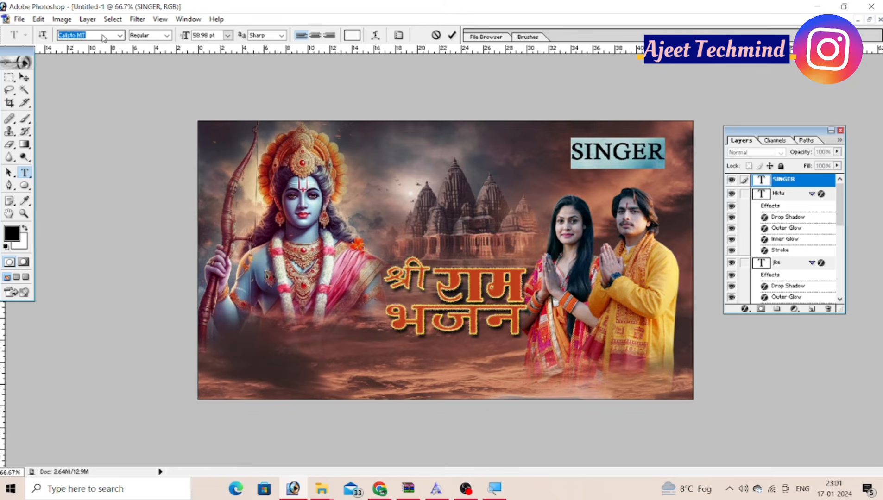
key(Up)
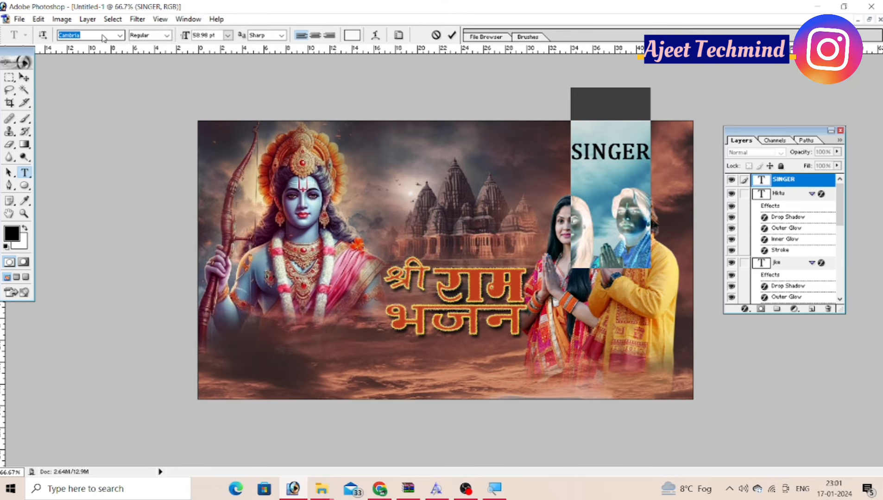
key(Down)
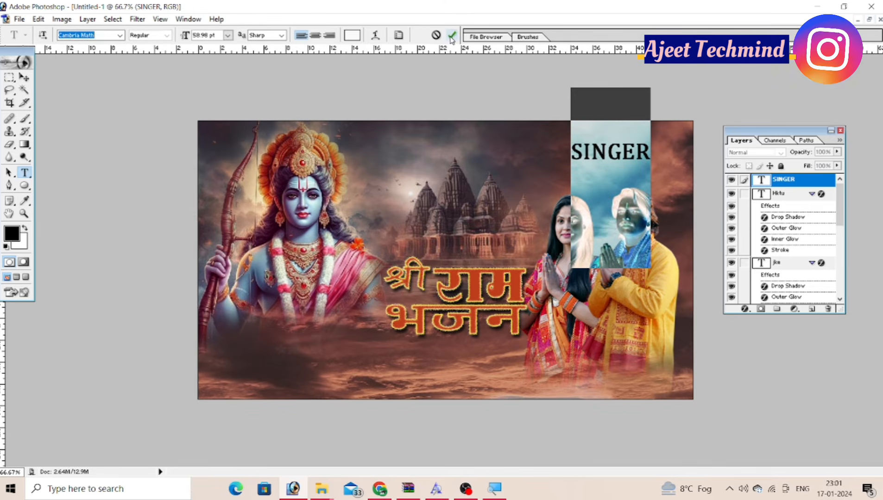
Step: Underline the SINGER text through its character formatting and commit the edit
click(398, 35)
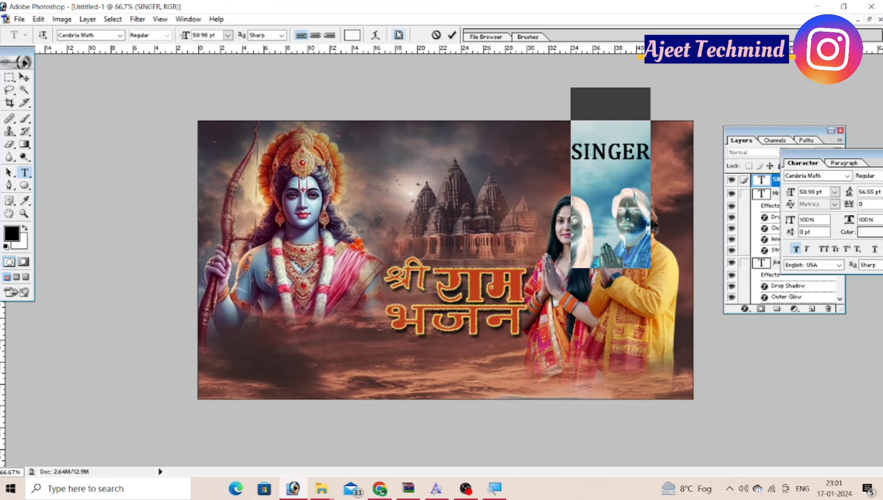
click(872, 250)
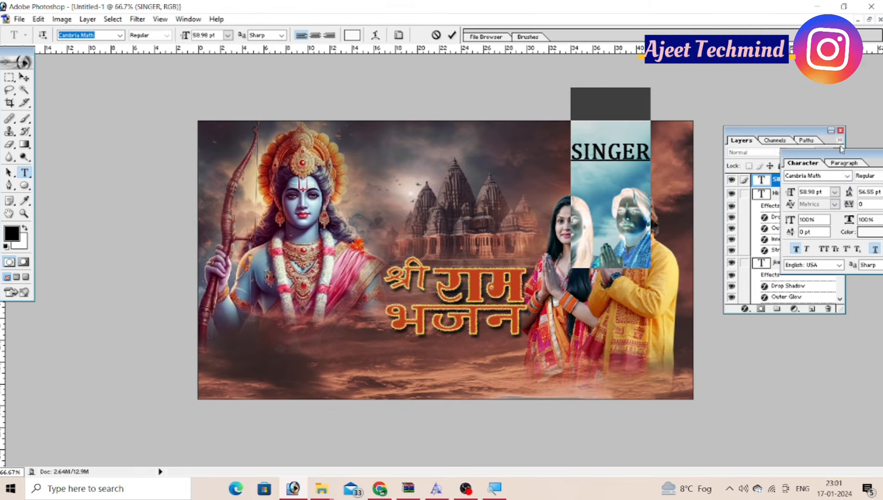
drag(842, 157, 758, 127)
click(813, 123)
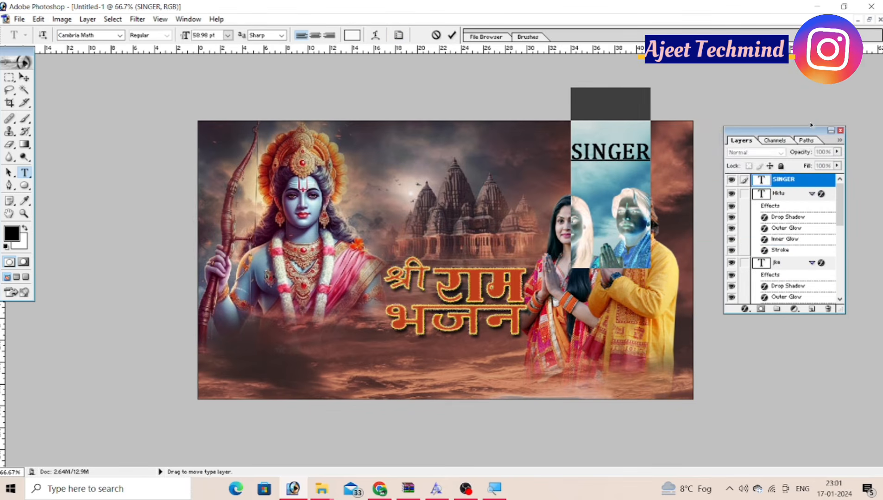
click(451, 35)
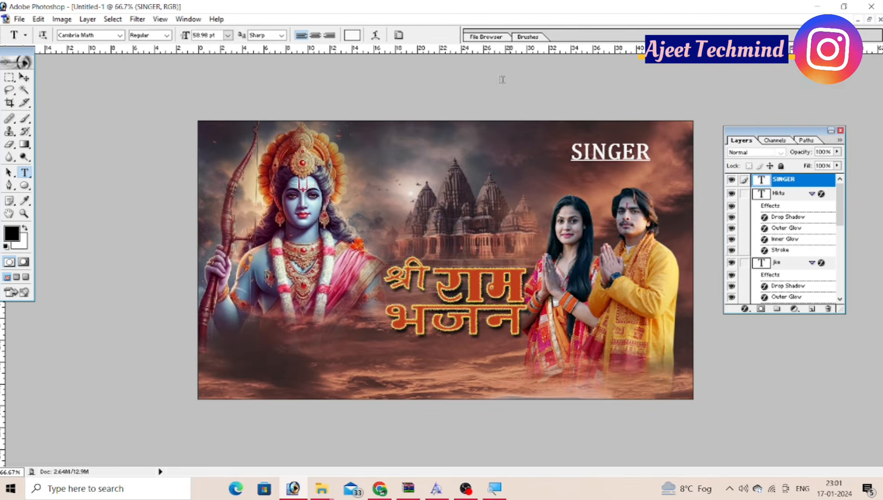
Step: Scale the SINGER text proportionally to 57.8% and move it up to Y 43.2 px near the poster's upper edge
key(ctrl+t)
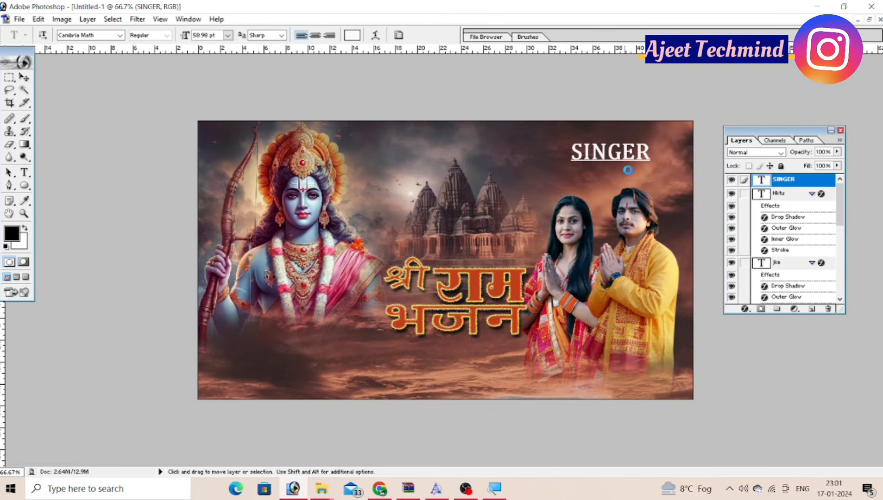
drag(649, 158, 640, 156)
key(Up)
key(Up)
key(Up)
key(Up)
key(Up)
key(Up)
key(Up)
key(Up)
key(Up)
key(Up)
key(Up)
key(Up)
key(Up)
key(Up)
key(Up)
key(Up)
key(Up)
key(Up)
key(Up)
key(Up)
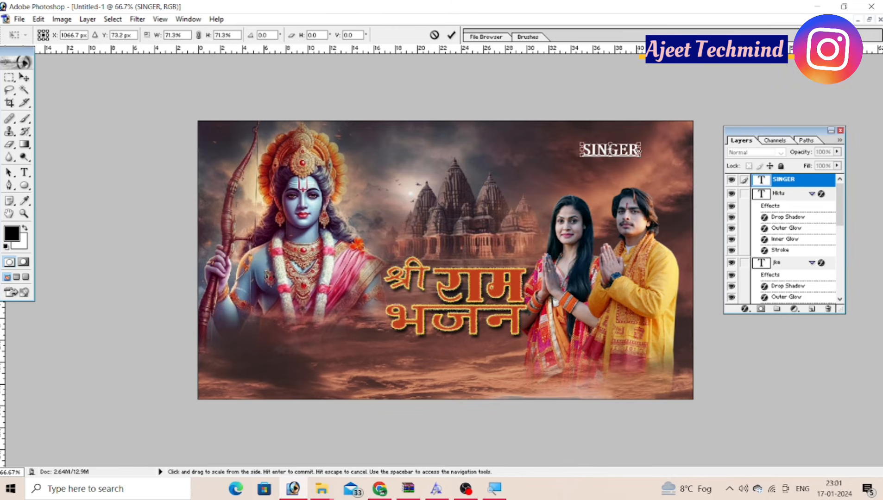
key(Up)
key(Up)
key(Up)
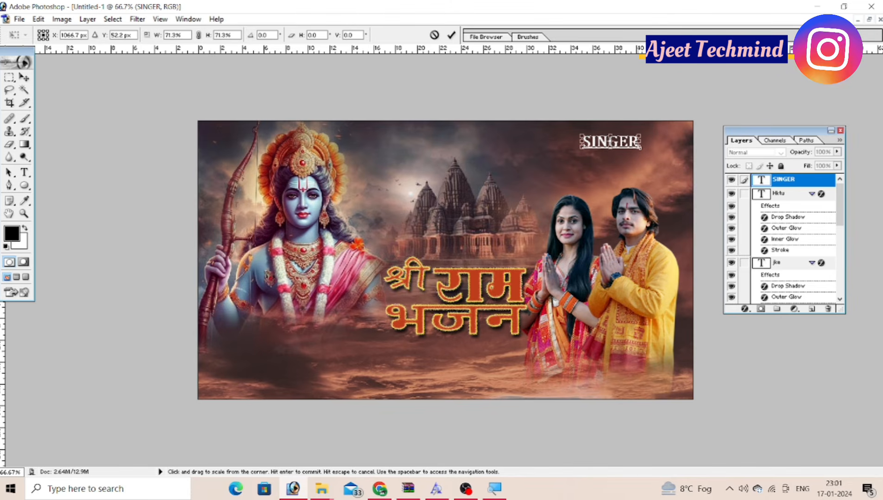
drag(639, 147, 635, 143)
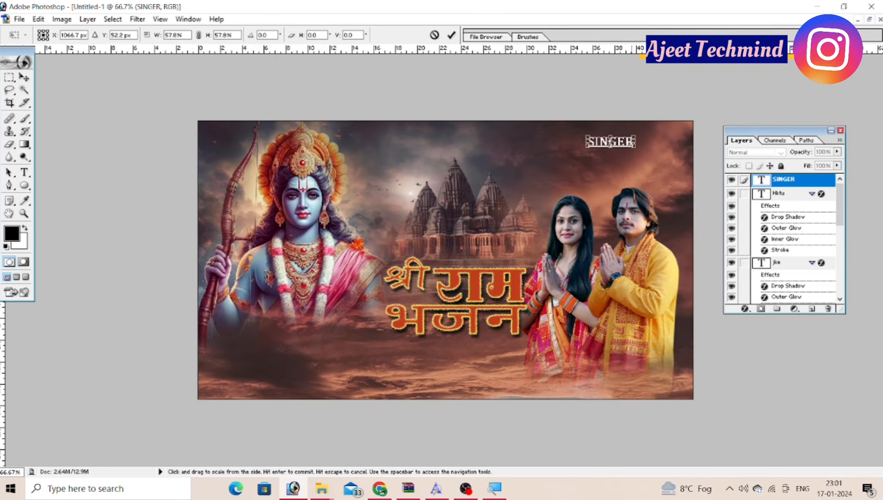
key(Up)
key(Up)
key(Up)
key(Up)
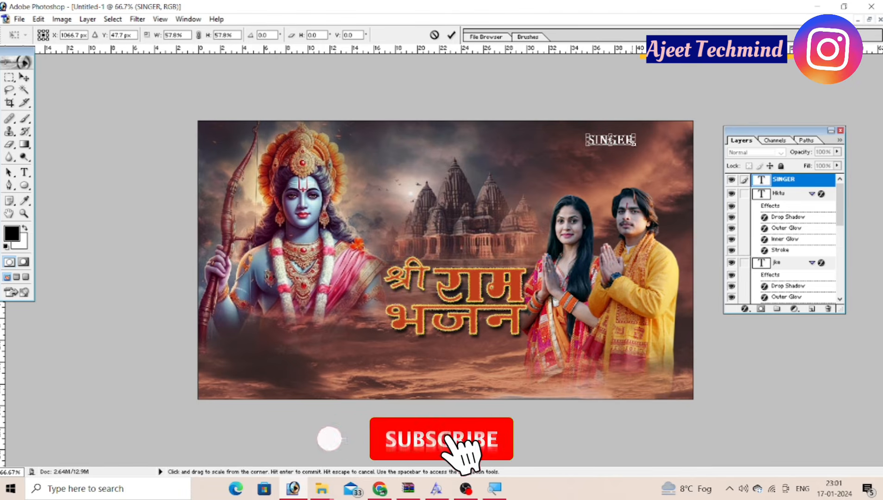
key(Up)
key(Up)
key(Up)
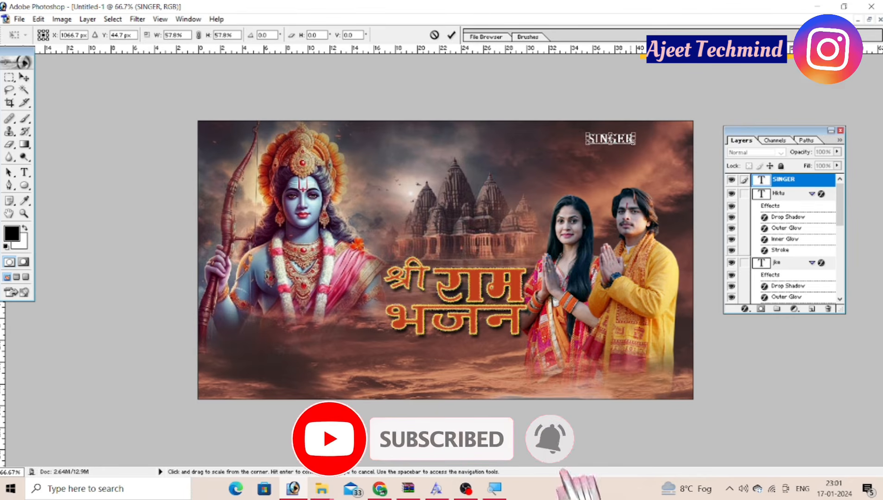
key(Up)
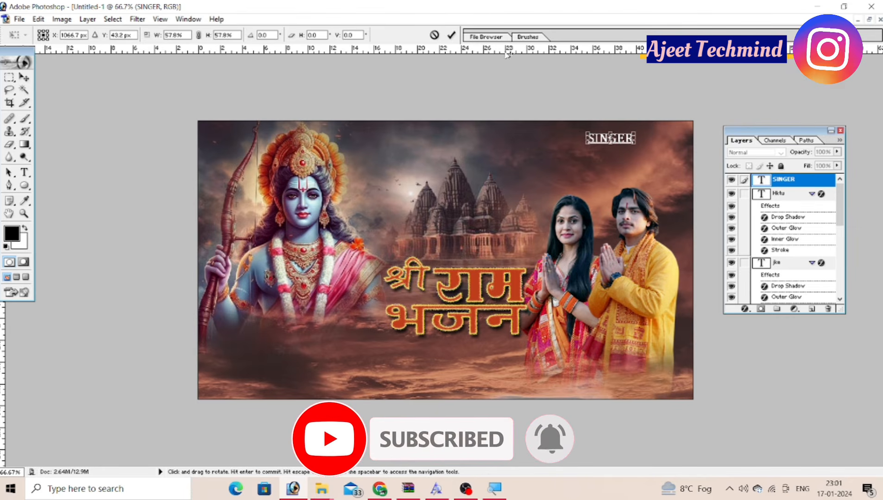
click(454, 35)
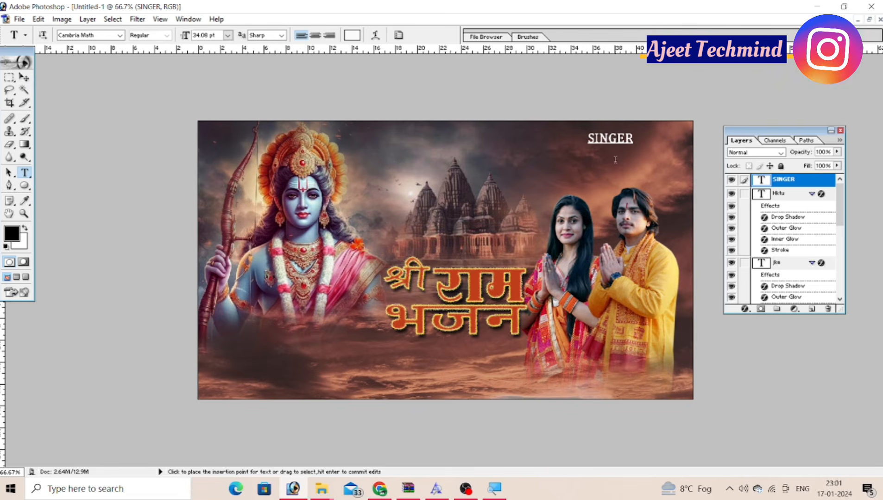
Step: Shift the SINGER text horizontally to X 1080.2 px, keeping its size and height position
key(ctrl+t)
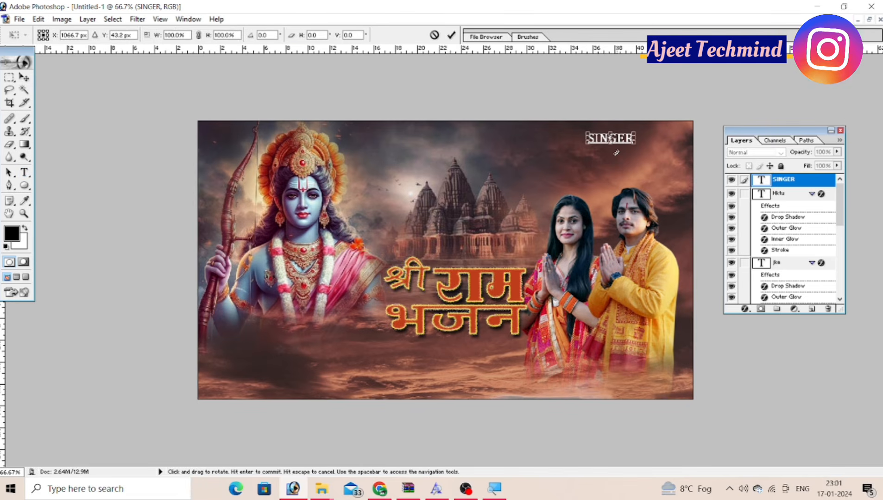
key(Right)
key(Right)
key(Right)
key(Right)
key(Right)
key(Right)
key(Right)
key(Right)
key(Right)
key(Right)
key(Right)
key(Right)
key(Right)
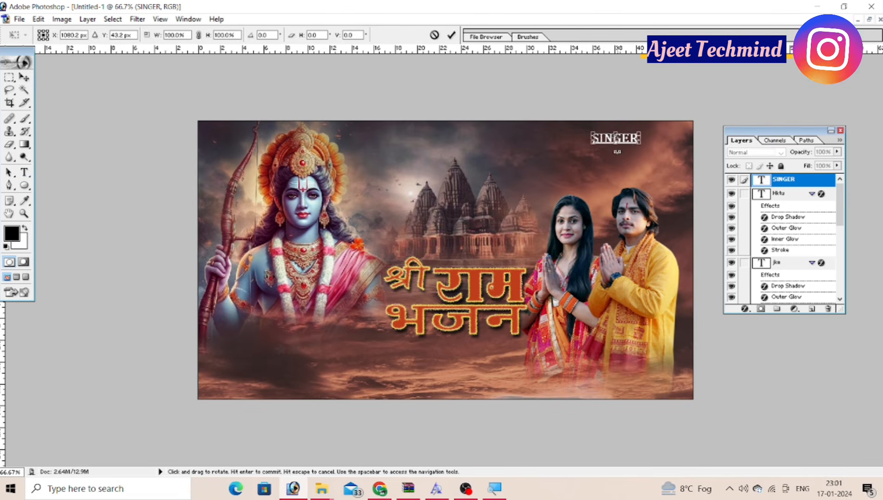
click(452, 35)
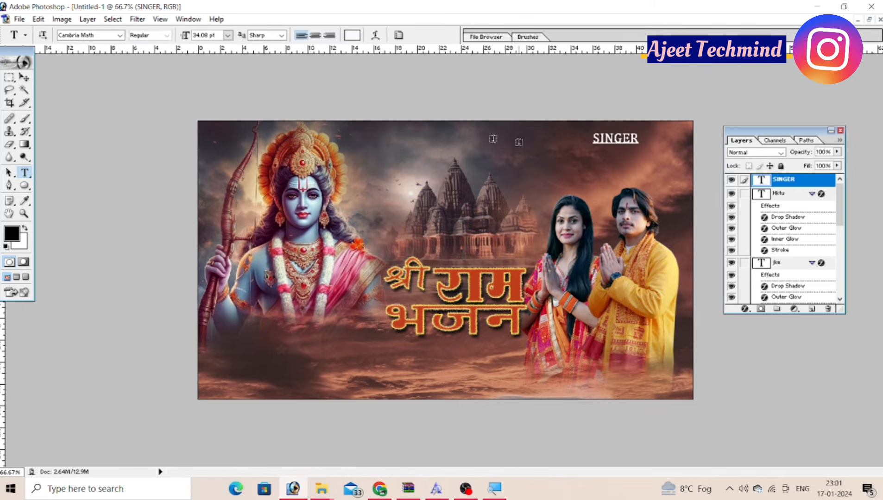
Step: Give the SINGER layer a 3 px outside stroke in near-black 020202
click(26, 77)
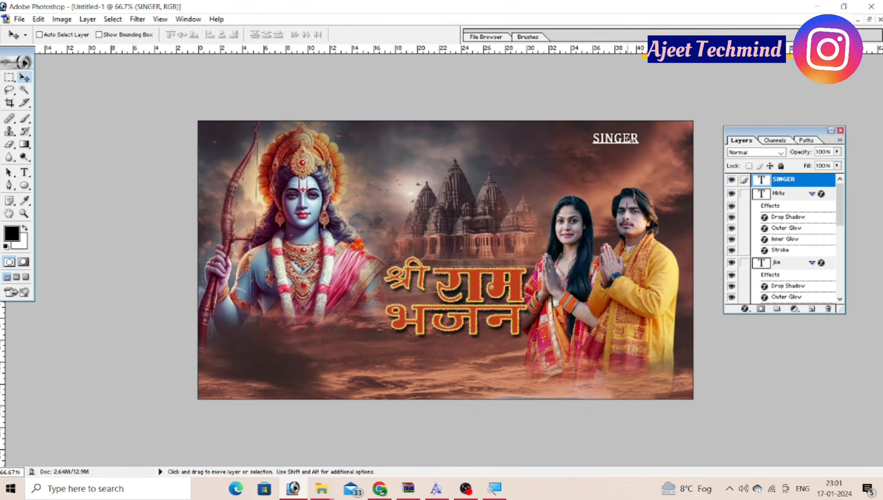
click(744, 309)
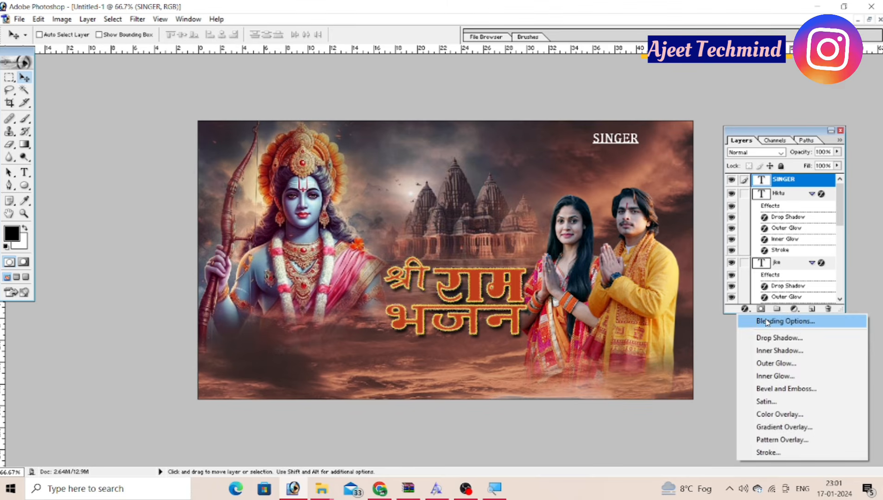
click(757, 320)
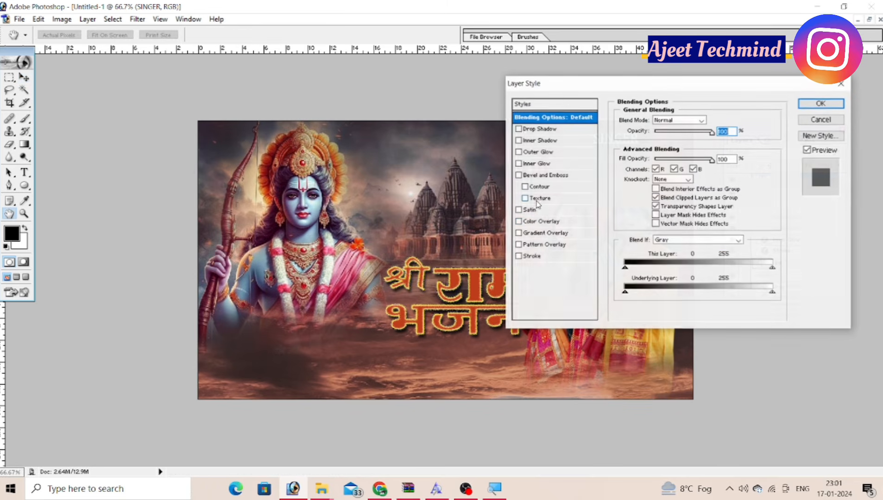
click(532, 257)
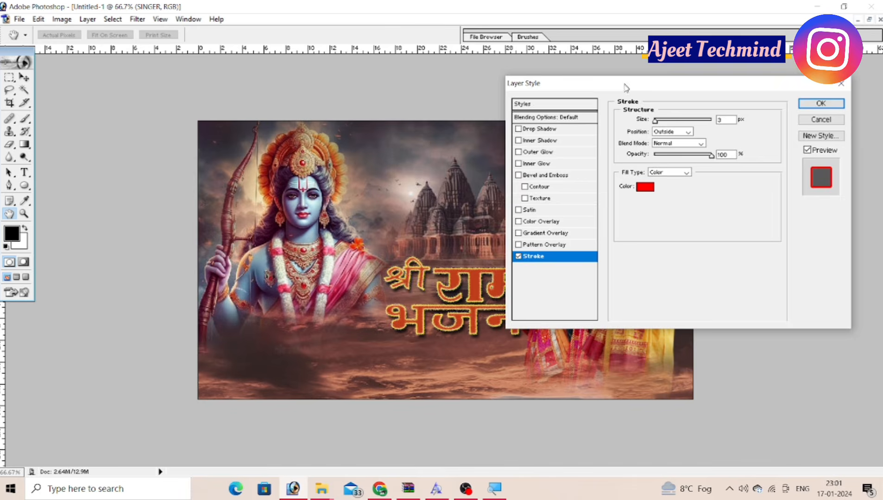
drag(625, 88, 476, 190)
click(495, 288)
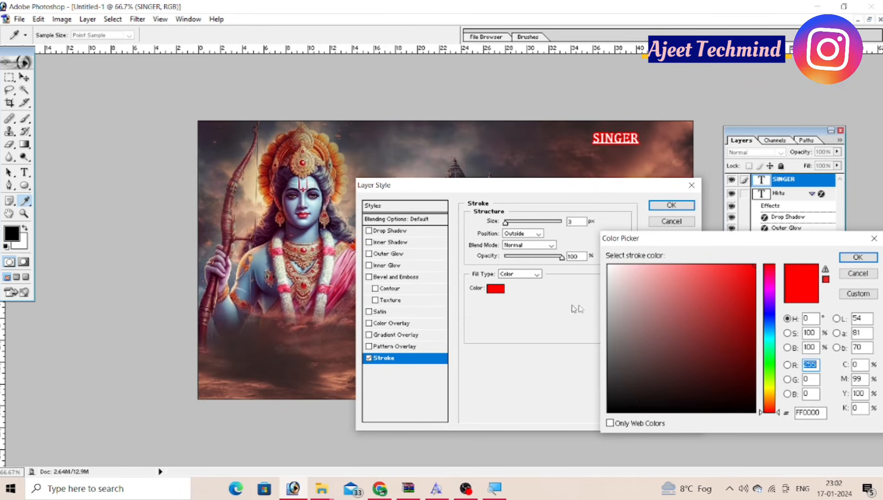
click(642, 410)
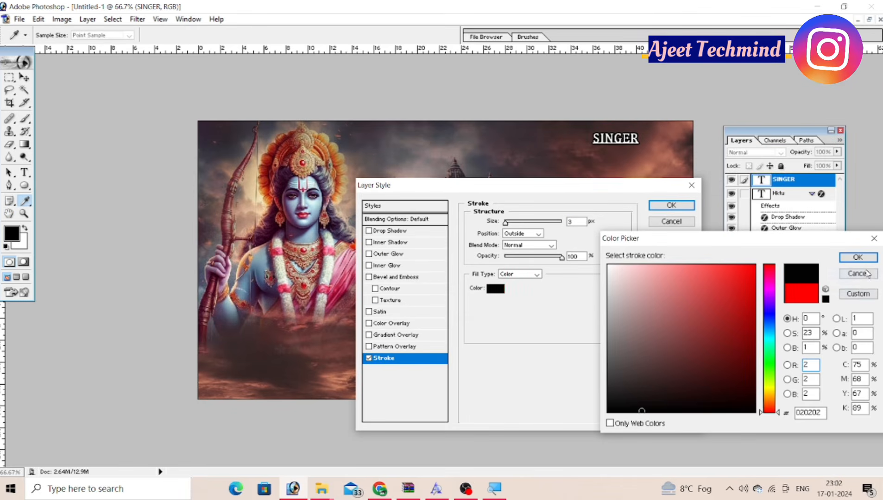
click(857, 257)
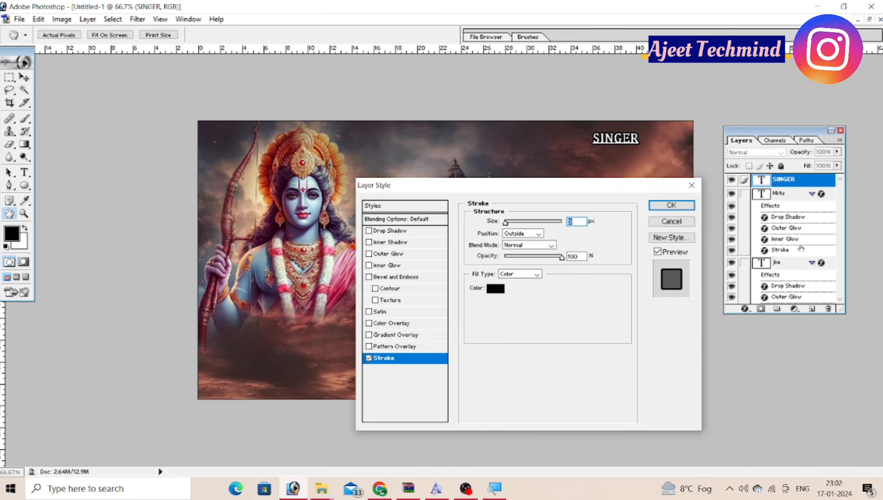
Step: Add a Multiply drop shadow to the SINGER layer, adjust its offset and softness, and apply the layer style
click(388, 231)
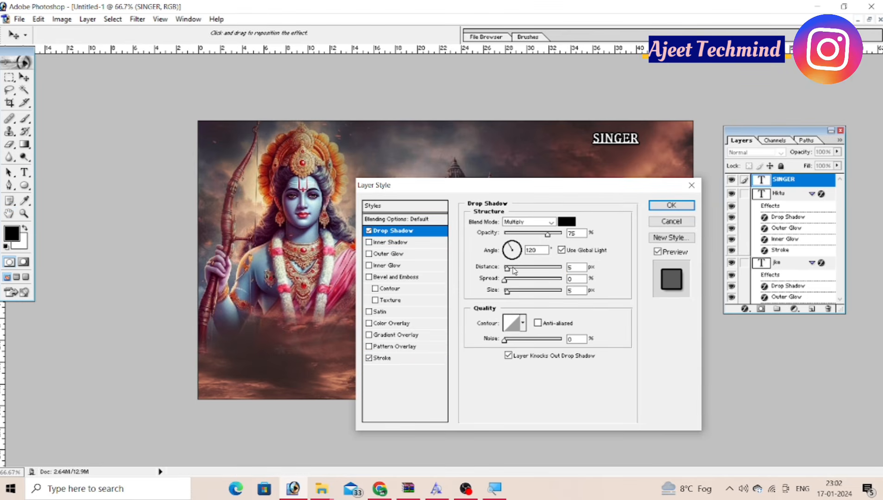
drag(508, 268, 516, 293)
click(670, 206)
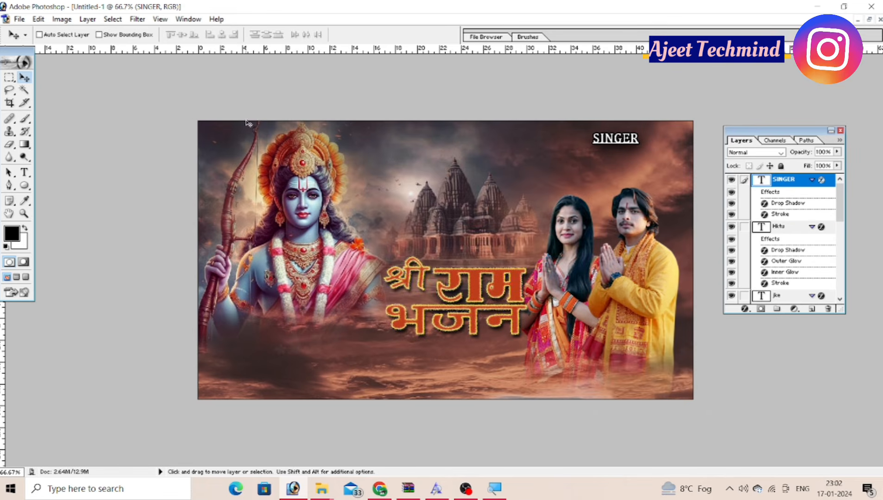
Step: Scale the SINGER text down proportionally to 89.8% and raise it to Y 34.2 px
key(ctrl+t)
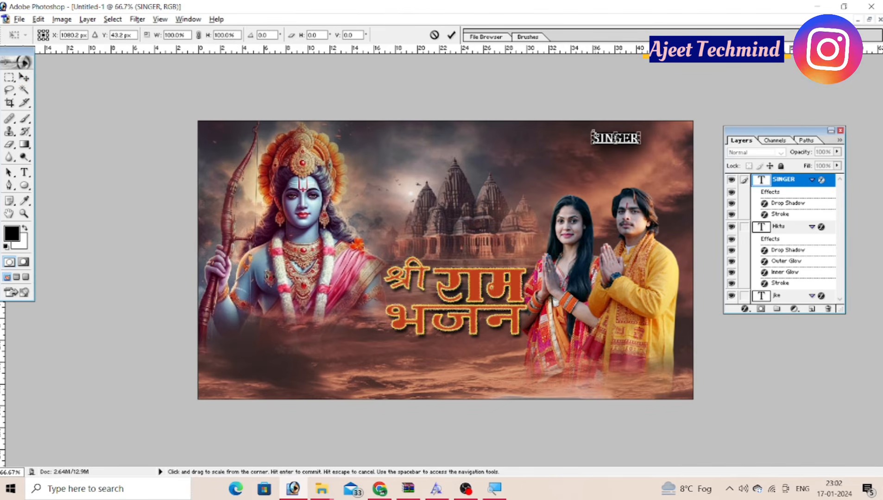
drag(590, 132, 588, 126)
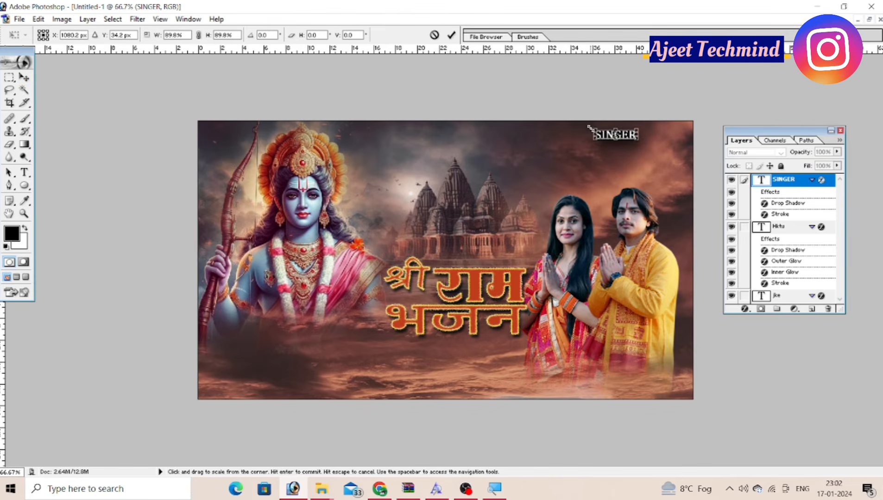
click(451, 35)
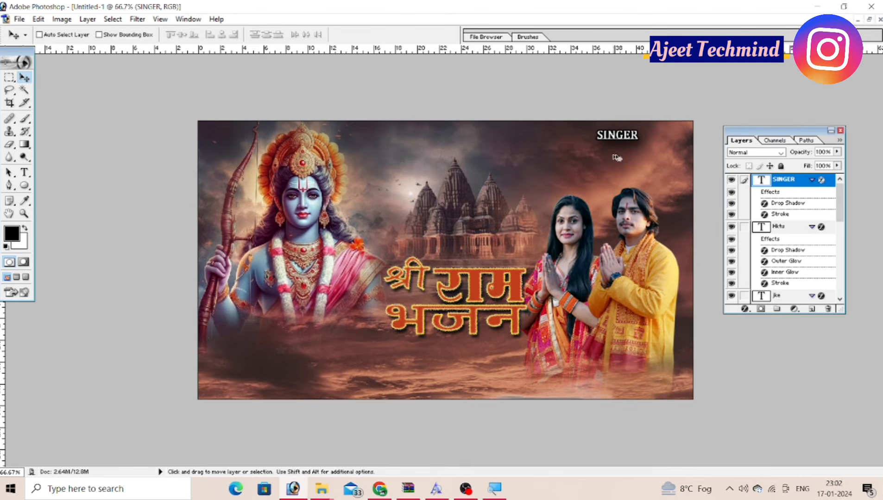
Step: Copy the singers' names text layer from NEW D.psd into the poster and centre it beneath the SINGER heading
click(870, 21)
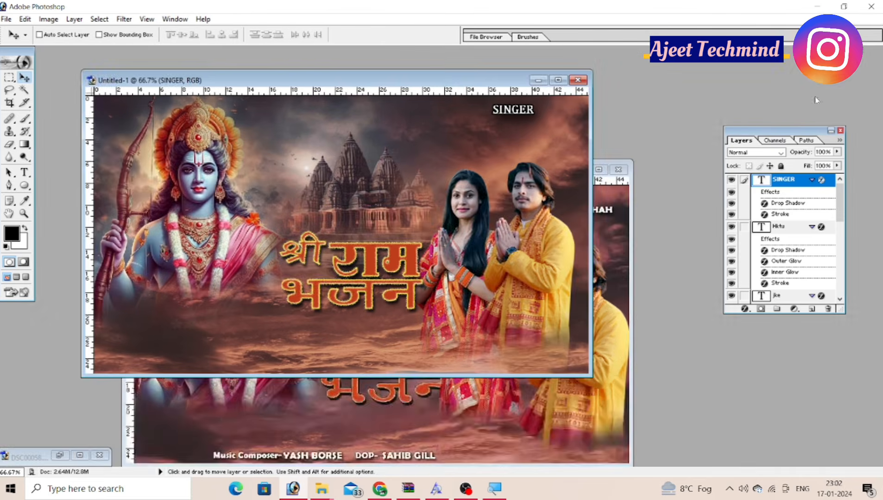
click(607, 295)
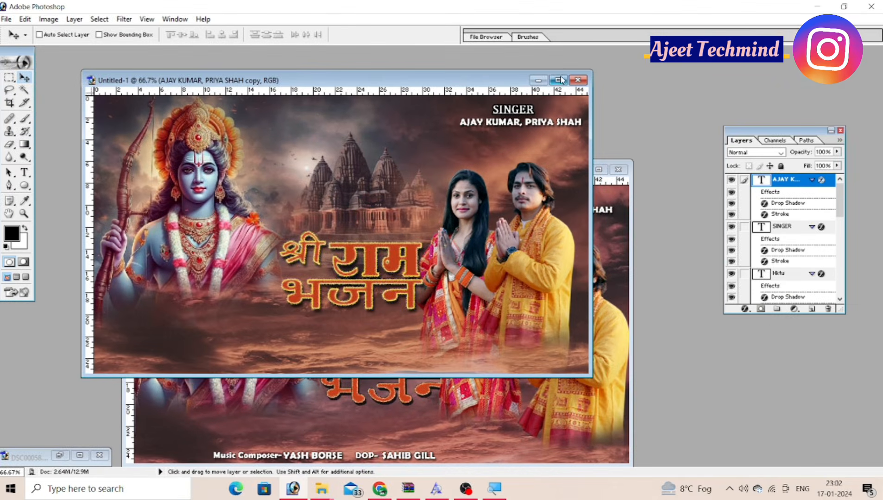
click(558, 80)
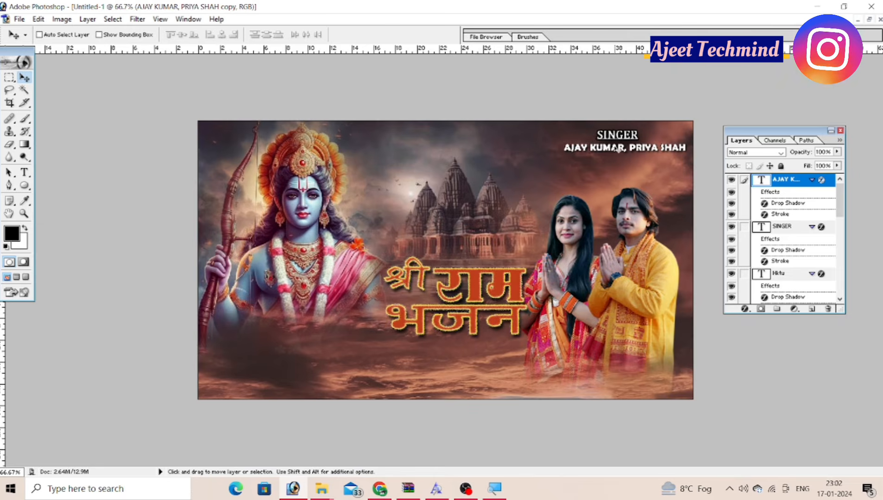
drag(618, 149, 601, 147)
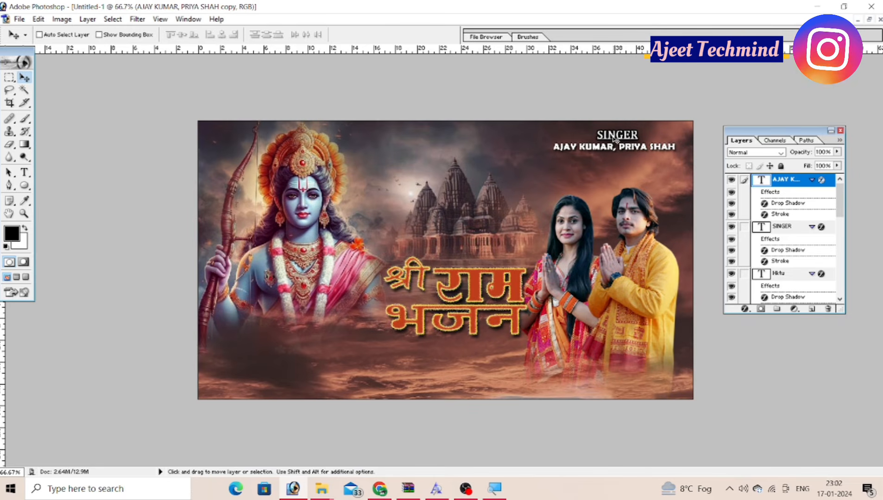
Step: Select the SINGER text layer and nudge it slightly with Free Transform to space it above the singers' names
right_click(615, 139)
click(625, 143)
key(ctrl+t)
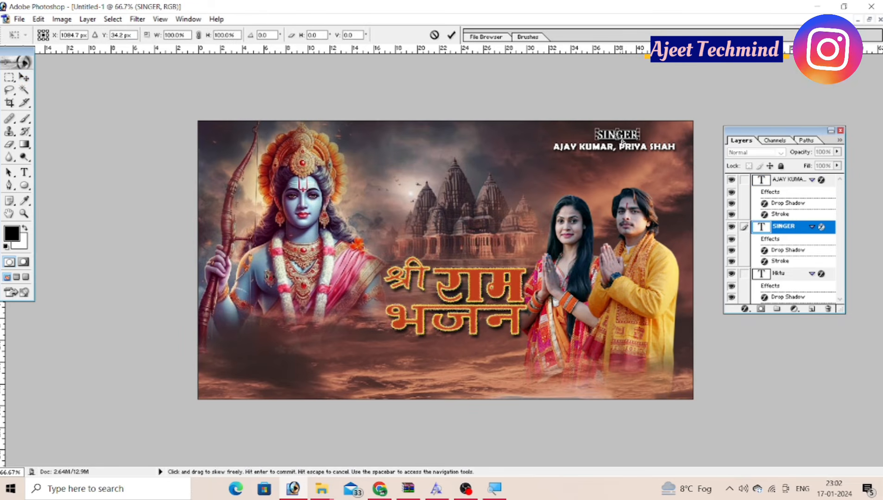
key(Return)
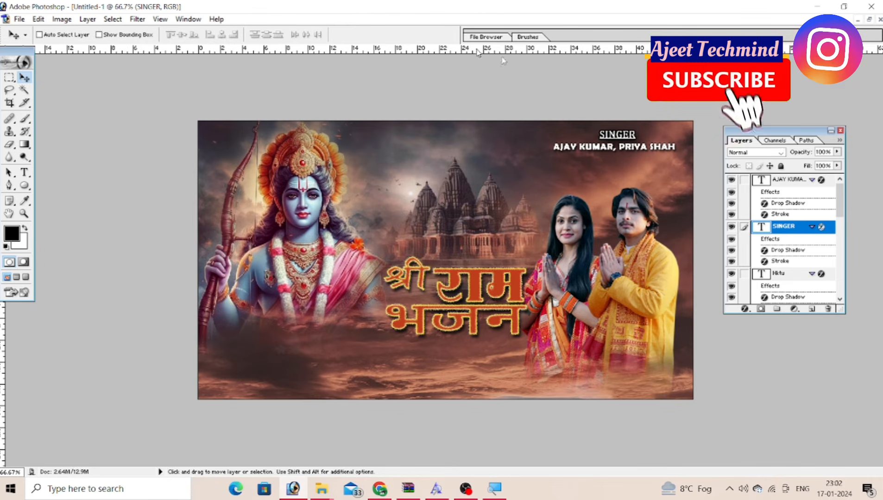
Step: Copy the DOP's name text layer from NEW D.psd into the lower part of the poster
click(869, 19)
click(422, 450)
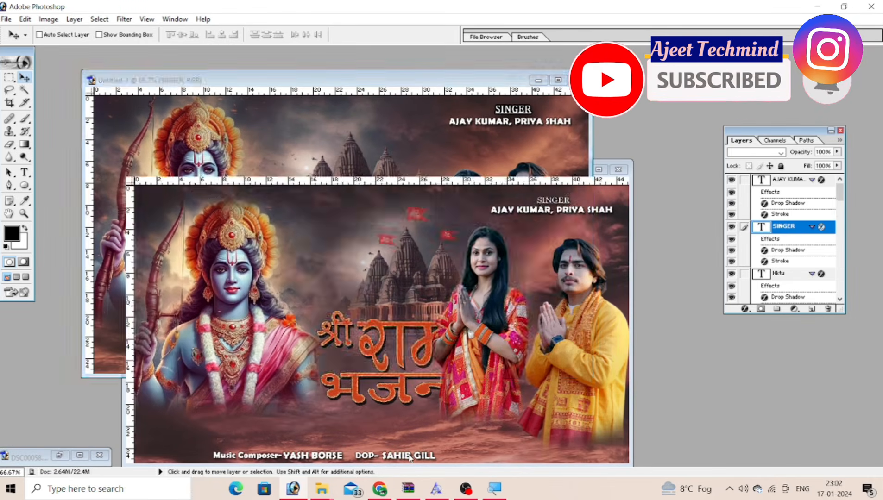
right_click(410, 402)
click(445, 407)
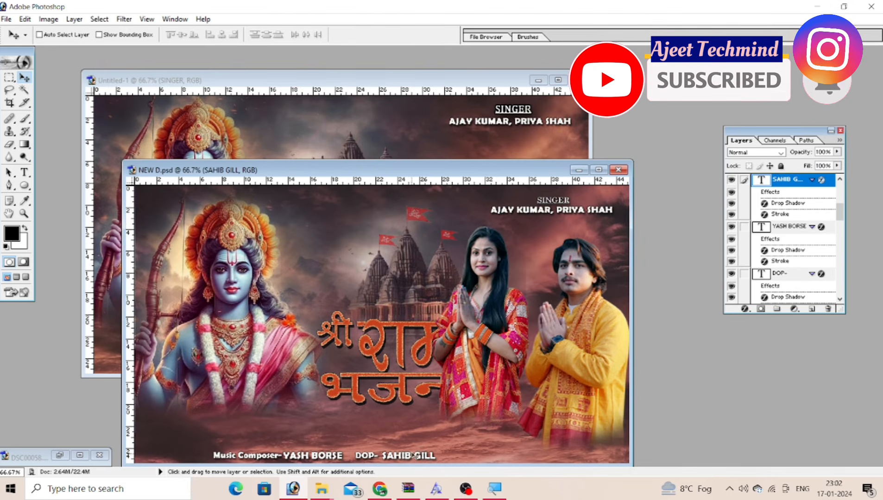
drag(408, 452, 392, 358)
Step: Copy the DOP- label layer from NEW D.psd and place it directly before the DOP's name in the poster
click(387, 424)
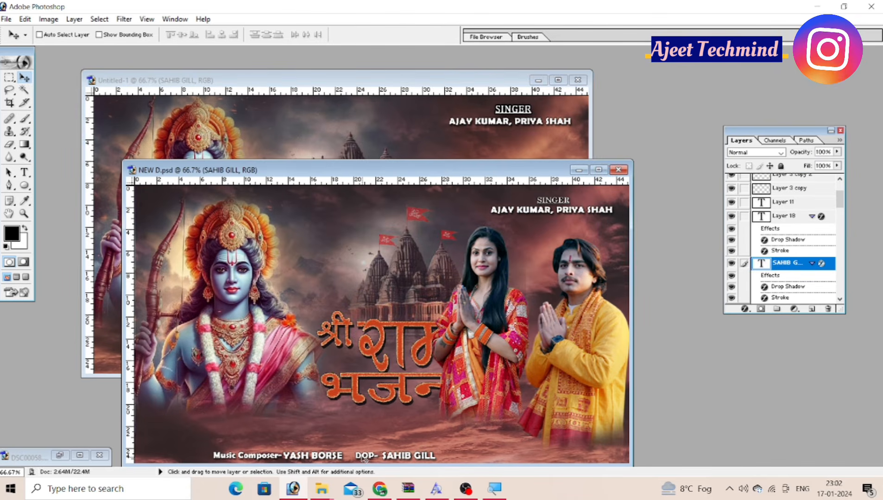
right_click(364, 459)
click(405, 409)
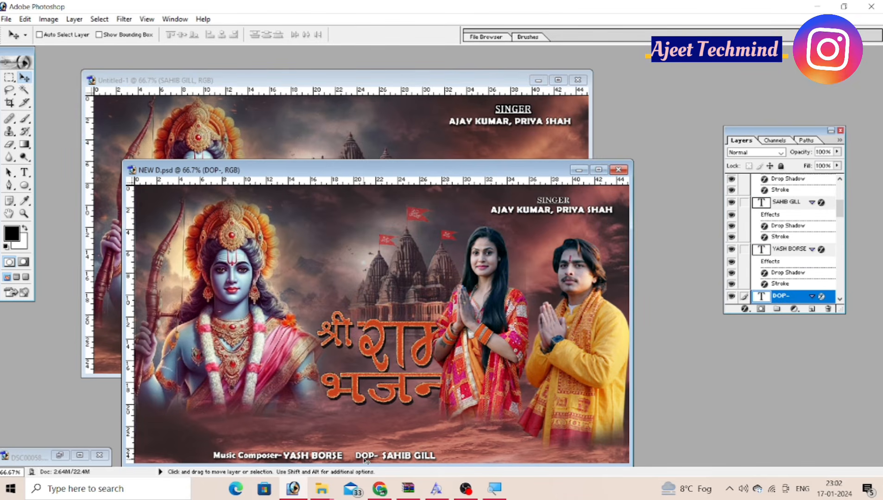
drag(366, 460, 338, 360)
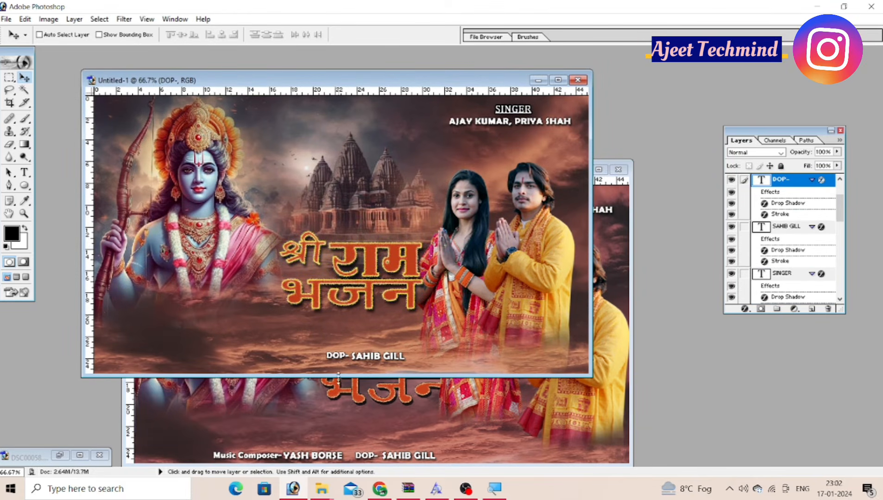
Step: Copy the music composer's name layer from NEW D.psd to the lower part of the poster, before the DOP credit
click(333, 456)
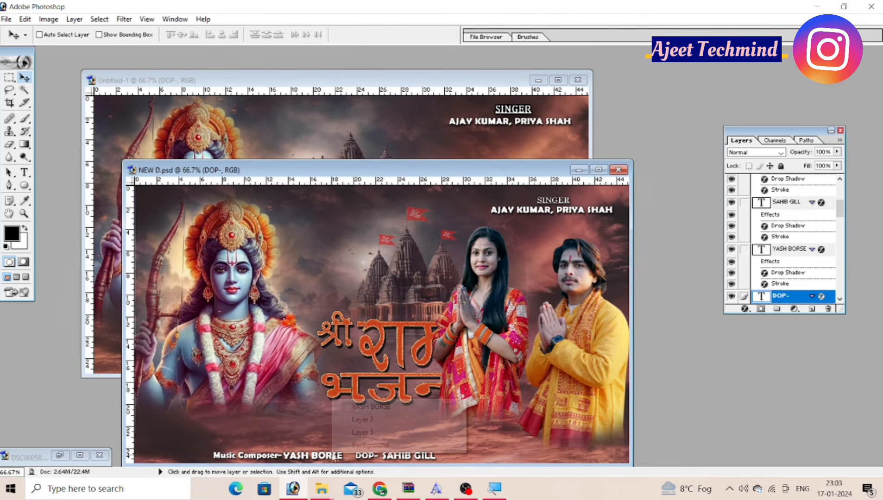
right_click(332, 399)
click(359, 408)
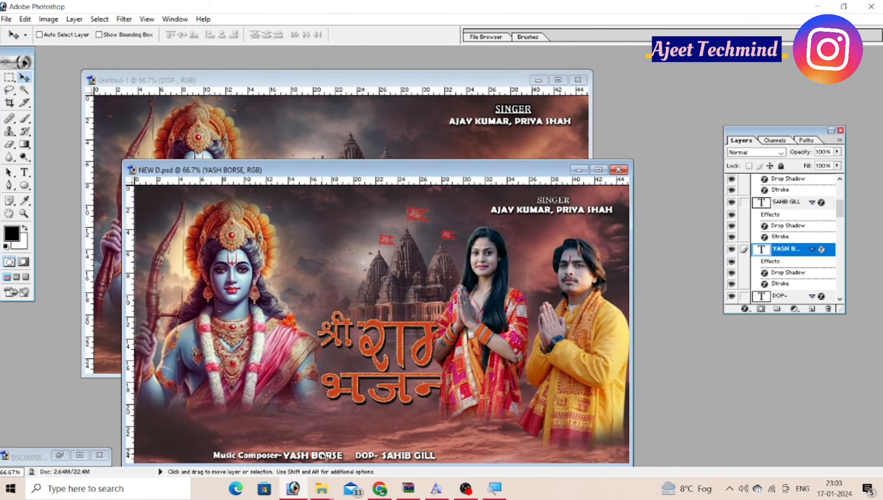
drag(325, 458, 271, 355)
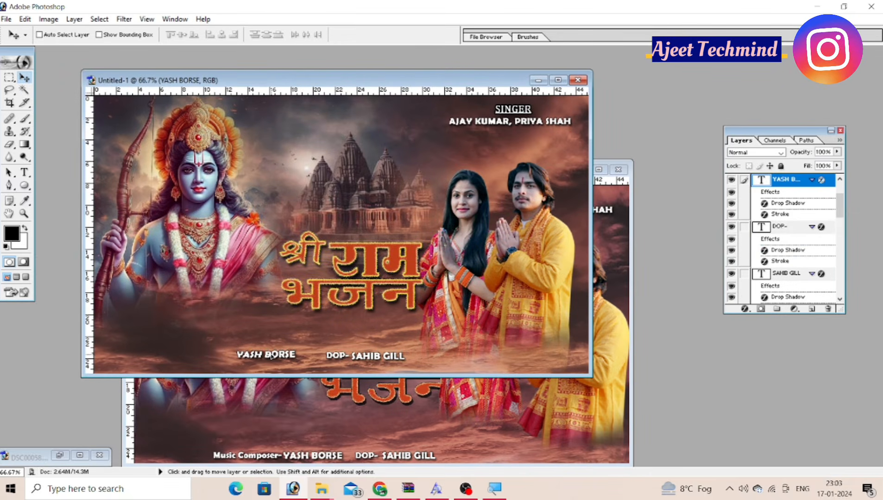
Step: Copy the Music Composer- label from NEW D.psd in front of the composer's name, and maximize the poster document
click(272, 458)
right_click(272, 402)
click(306, 408)
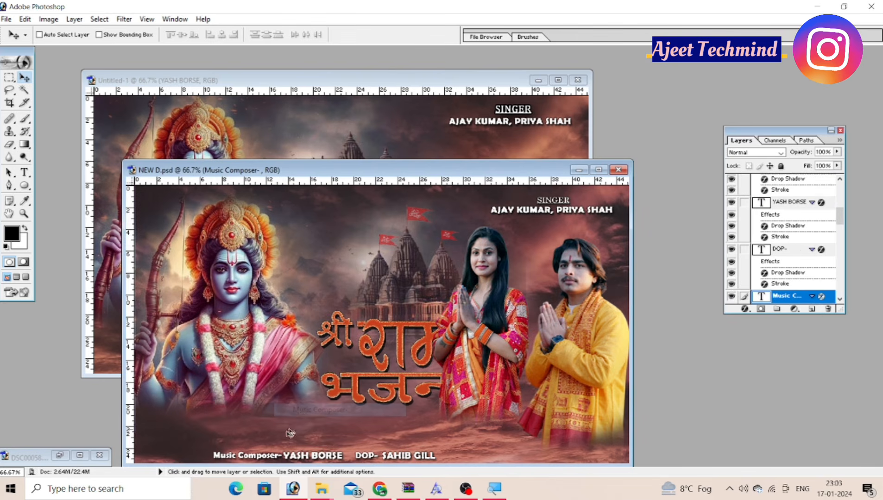
drag(276, 461, 224, 354)
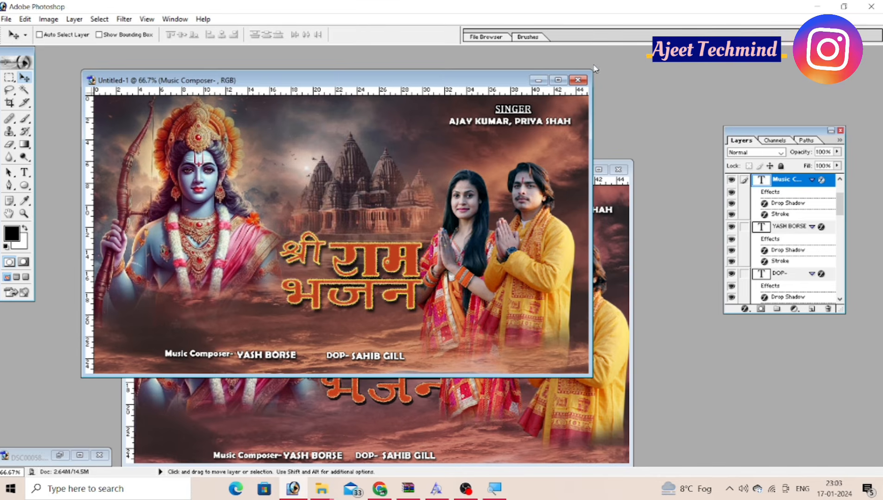
click(558, 80)
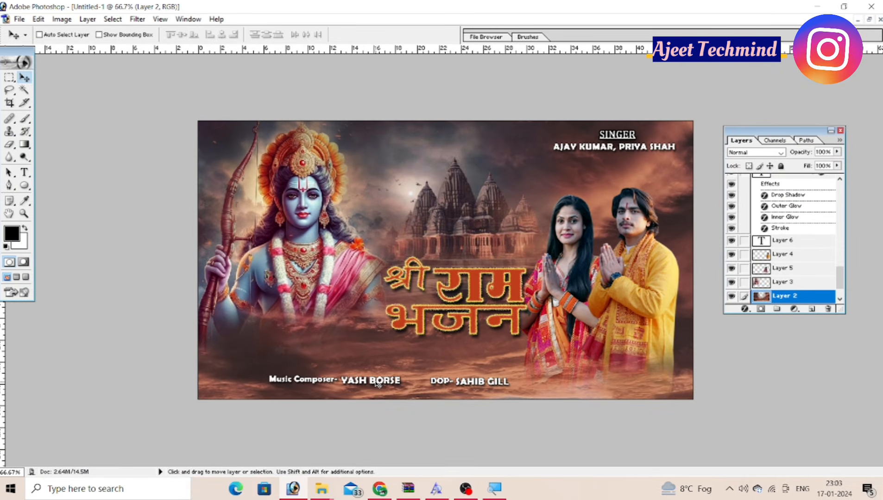
Step: Select the composer's name text and move it down closer to the poster's lower edge
right_click(377, 383)
click(378, 386)
drag(379, 386, 383, 394)
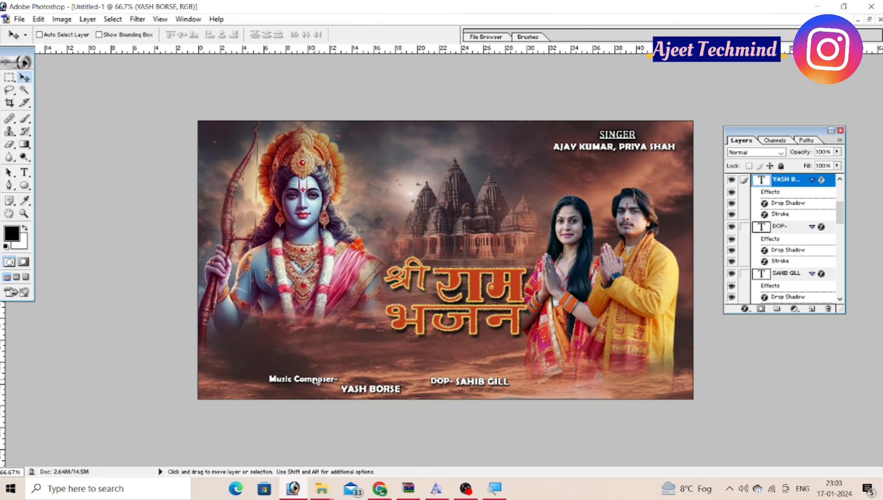
Step: Select the Music Composer- label and move it down level with the composer's name
right_click(317, 381)
click(321, 386)
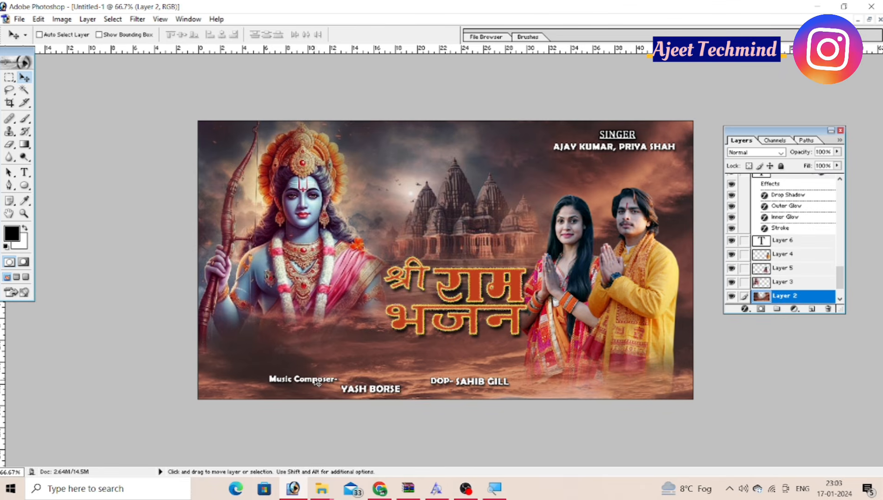
right_click(318, 383)
click(329, 390)
drag(330, 390, 332, 392)
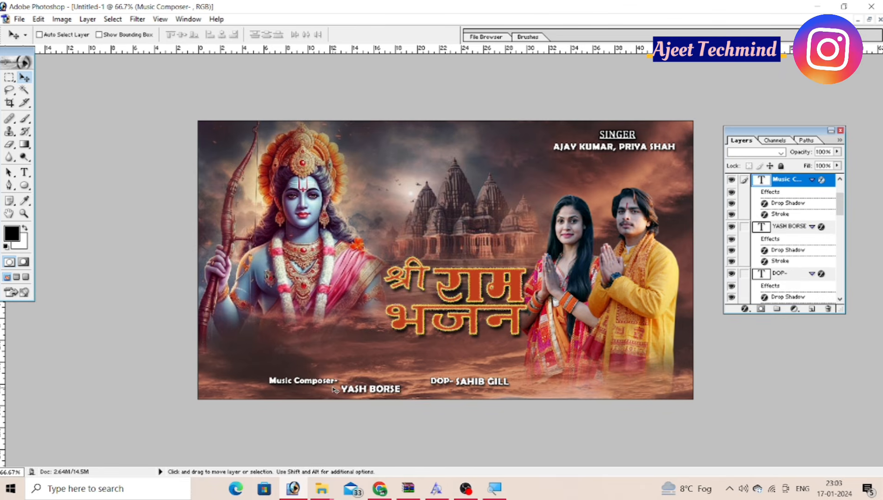
key(shift+Down)
key(shift+Down)
key(Up)
key(Up)
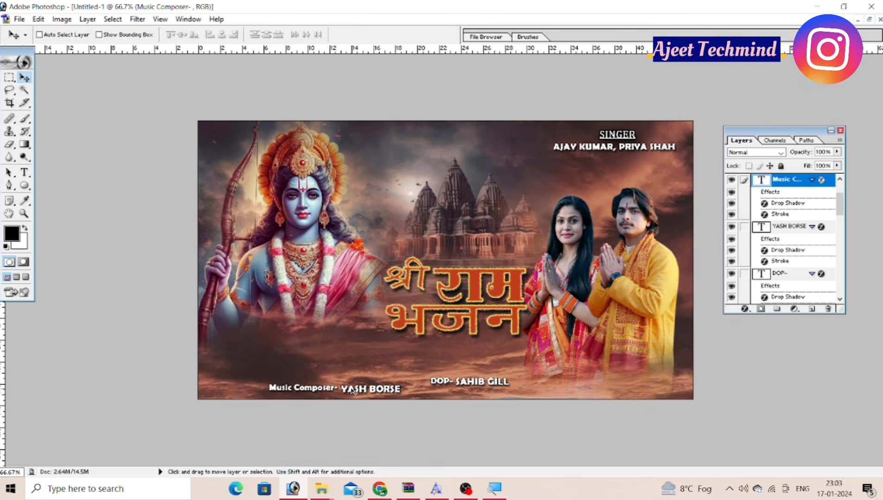
Step: Nudge the Music Composer- label horizontally to close the gap before the composer's name
key(Right)
key(Right)
key(Right)
key(Right)
key(Right)
key(Right)
key(Right)
key(Right)
key(Right)
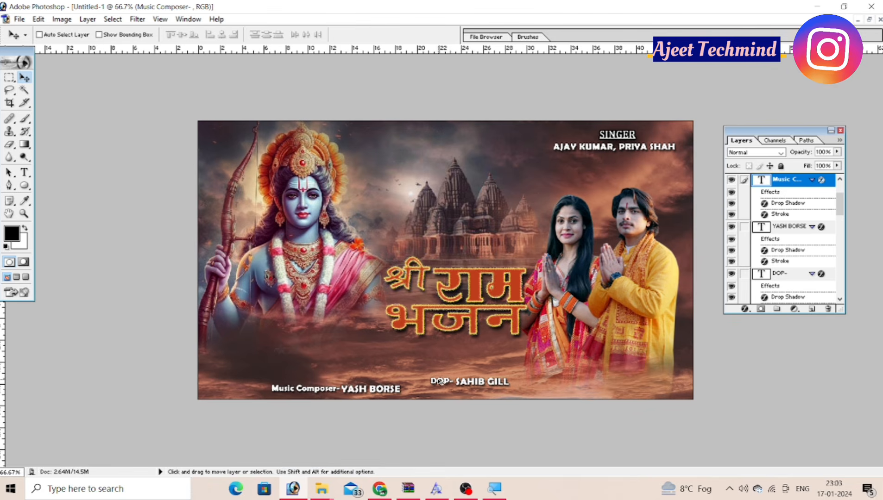
Step: Select the DOP- label and lower it to the same line as the music composer credit
right_click(438, 380)
click(468, 387)
key(shift+Down)
key(shift+Down)
key(Up)
key(Up)
key(Up)
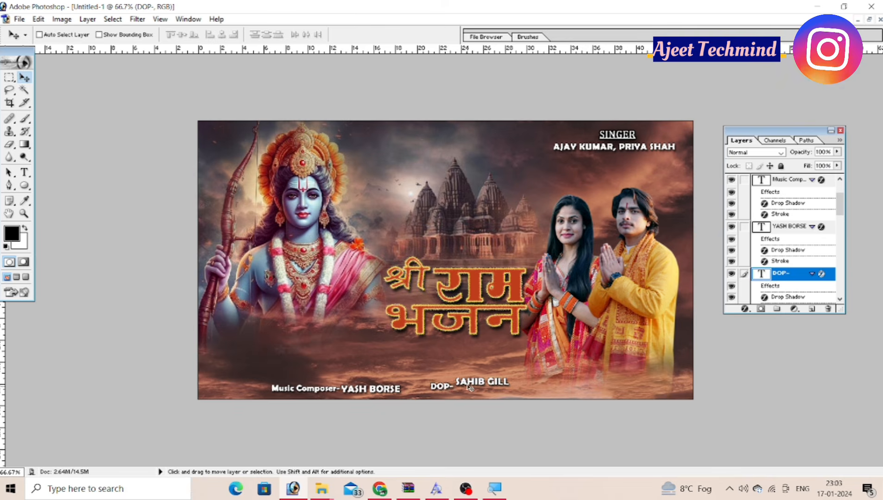
Step: Select the DOP's name text and lower it onto the same line as the DOP- label
right_click(468, 382)
click(481, 388)
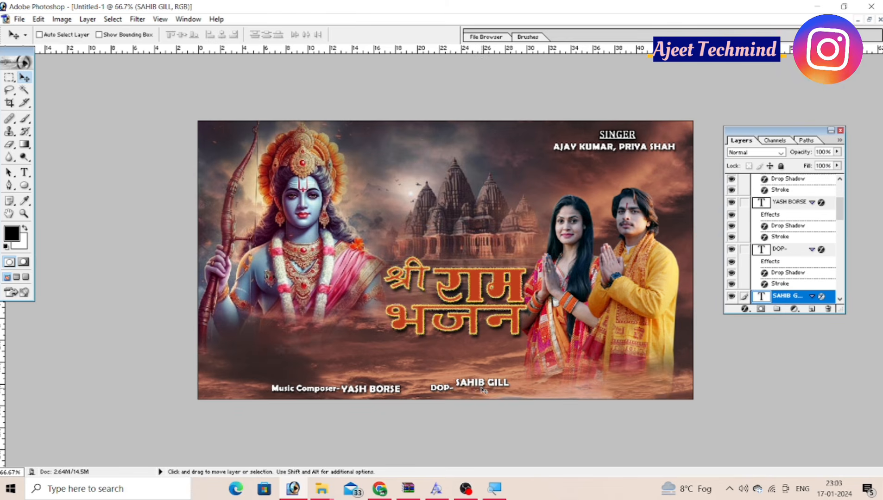
key(shift+Down)
key(shift+Down)
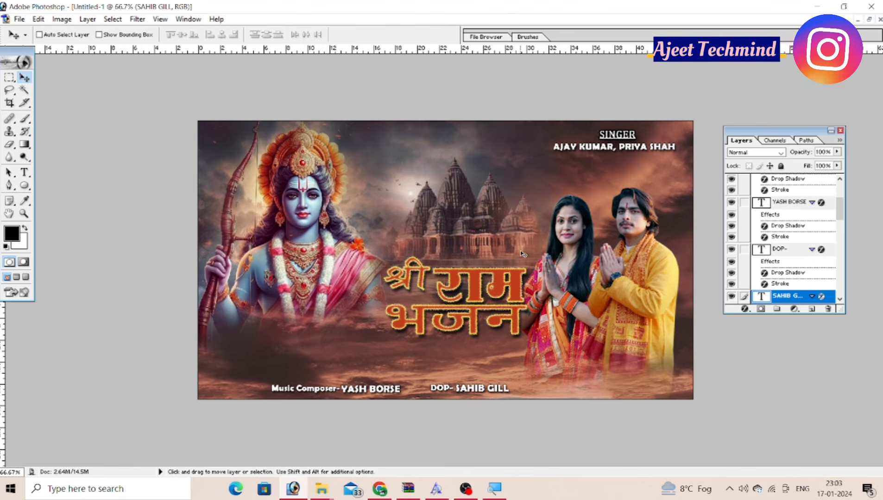
Step: Save a copy of the poster in New folder as a JPEG named SDFS with Maximum quality and Progressive format
click(19, 19)
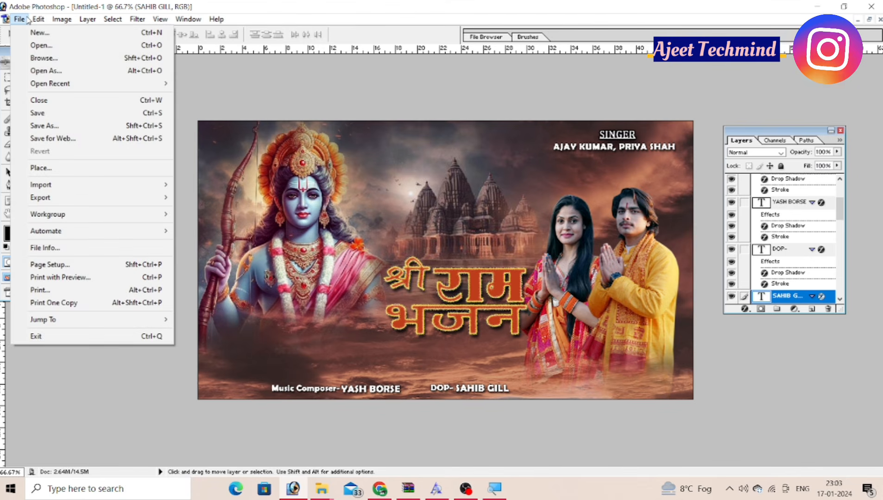
click(41, 126)
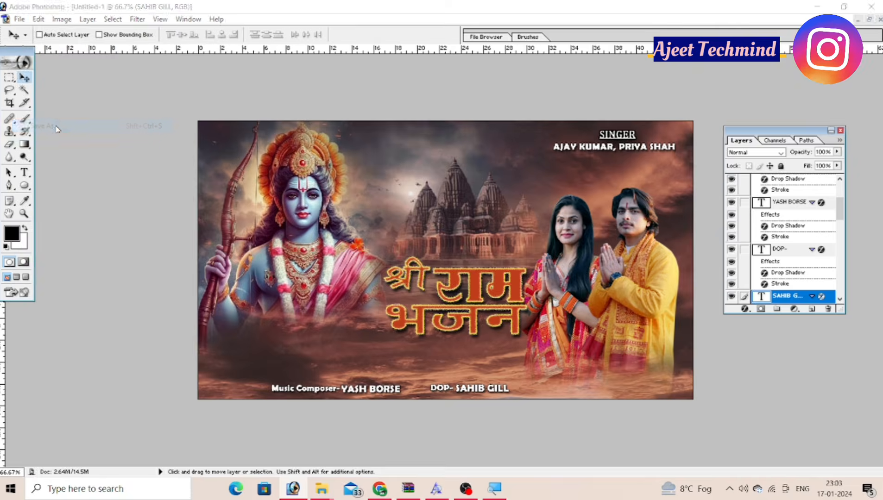
click(152, 334)
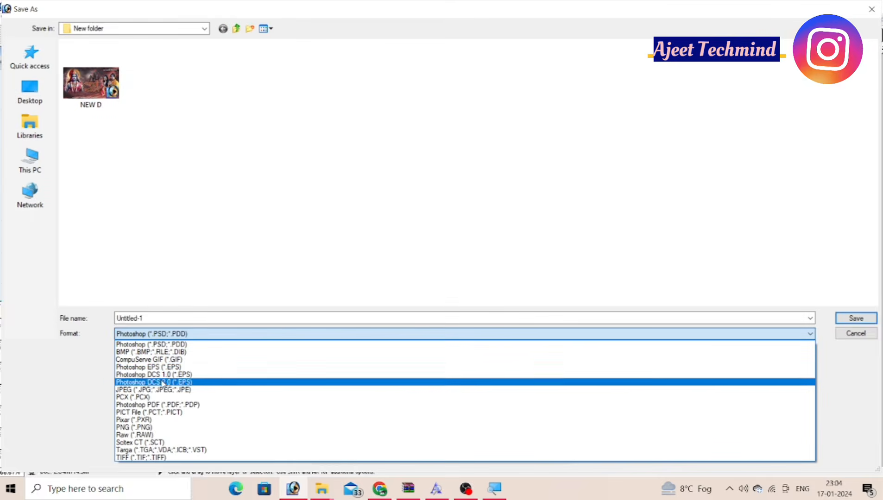
click(165, 390)
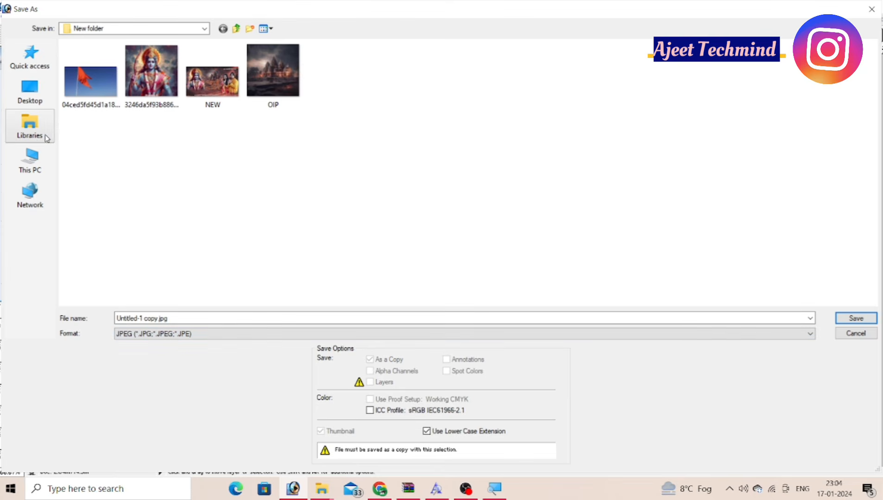
click(204, 318)
text(SDFS)
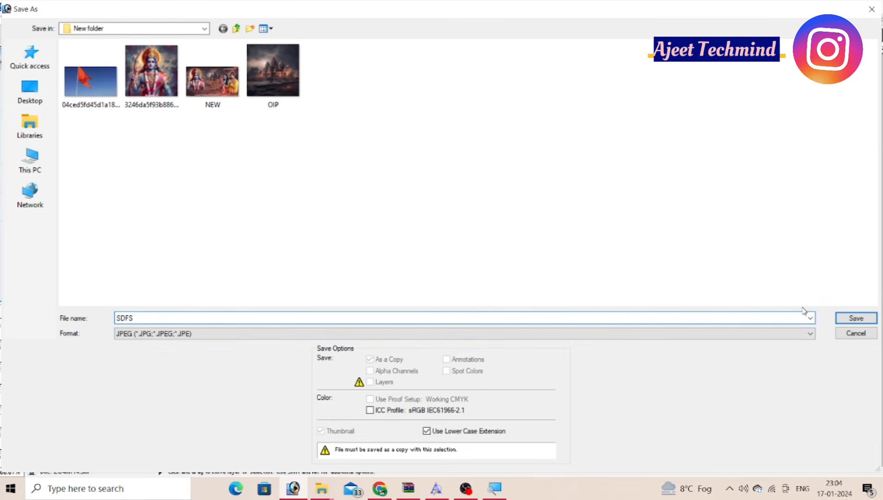
click(845, 320)
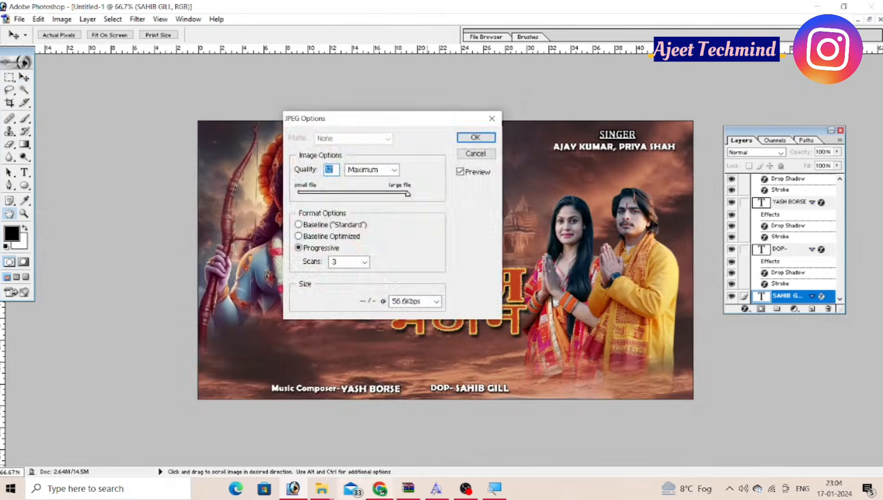
click(476, 138)
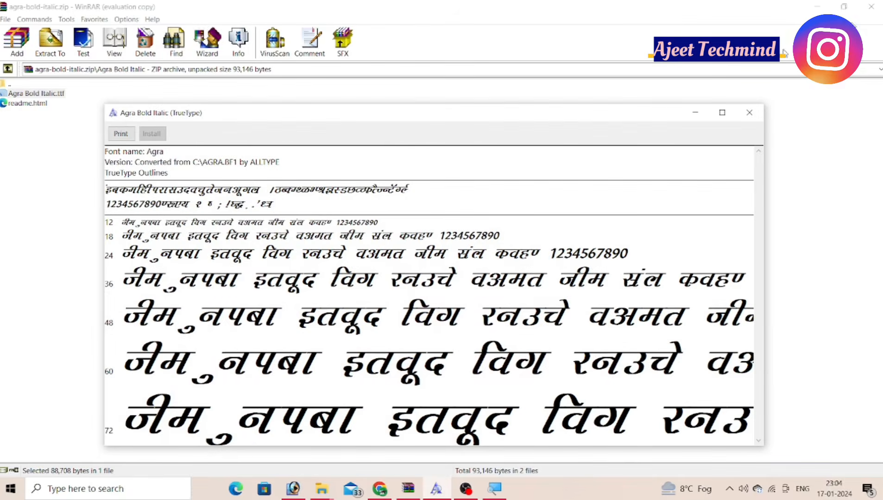
Step: Close the agra-bold-italic archive, the Agra Bold Italic font preview and the Downloads folder window
key(alt+F4)
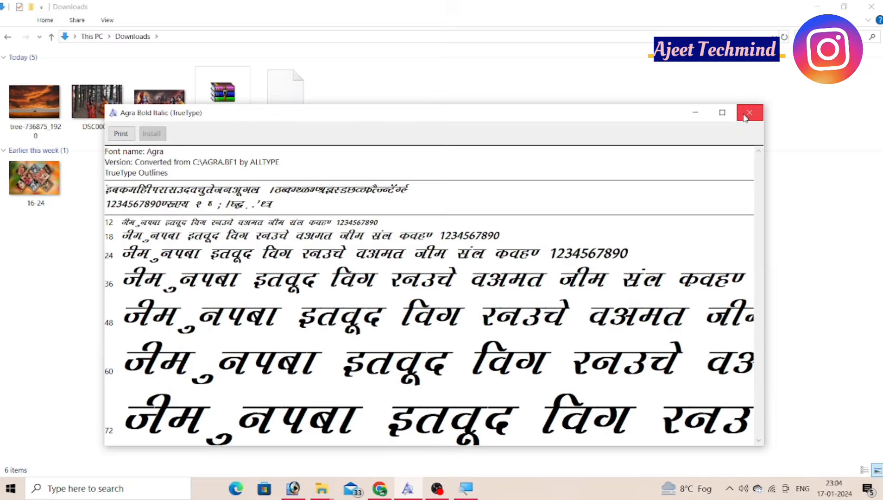
click(748, 114)
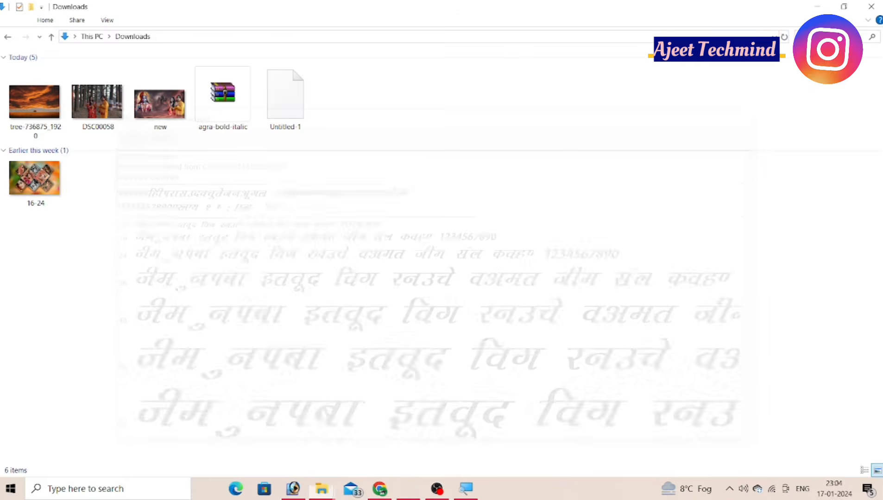
click(873, 6)
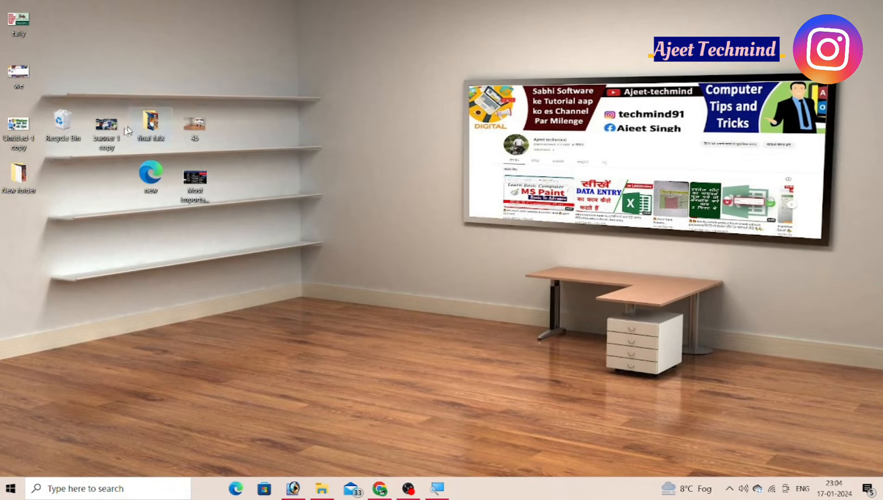
Step: Open New folder on the desktop, view the NEW image and advance to the exported SDFS.jpg poster
double_click(34, 176)
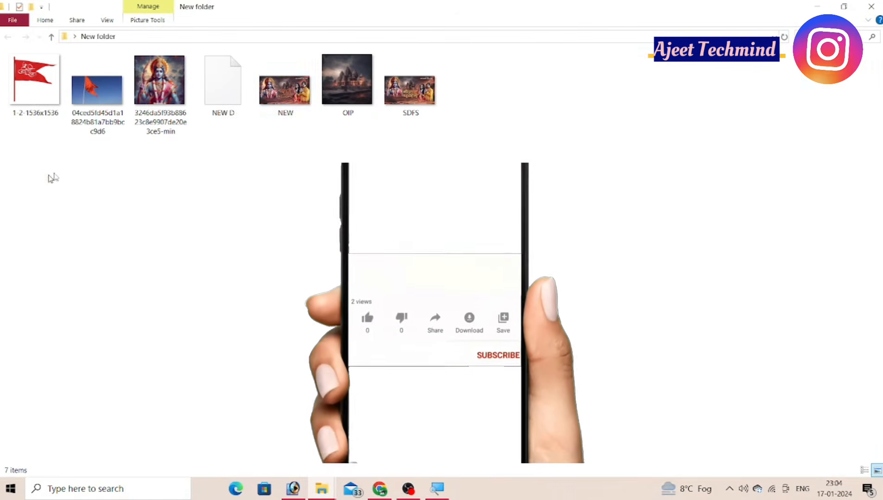
double_click(292, 103)
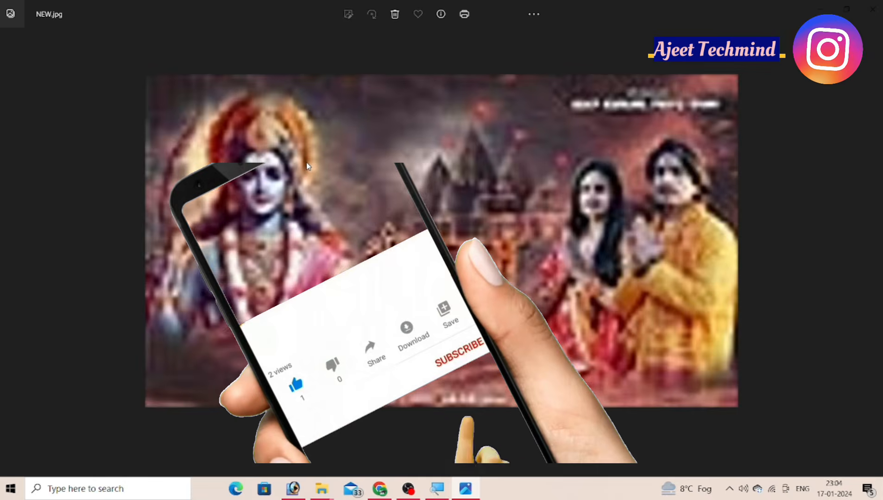
click(874, 240)
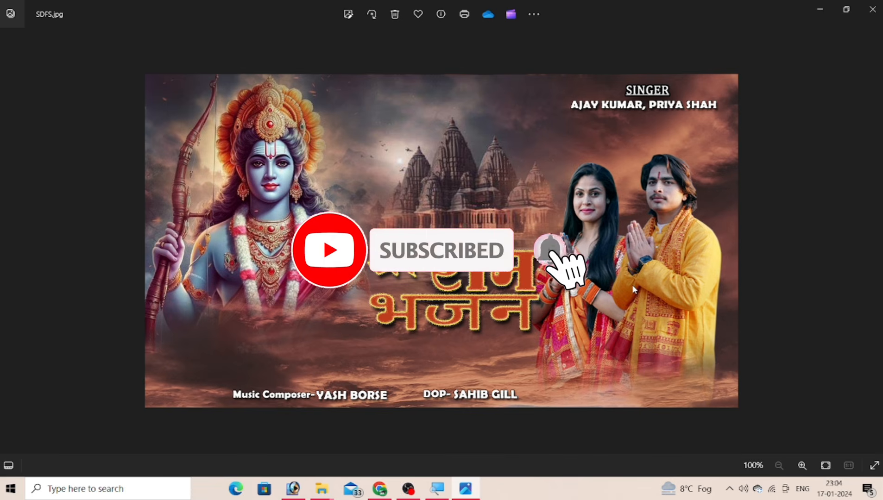
click(408, 490)
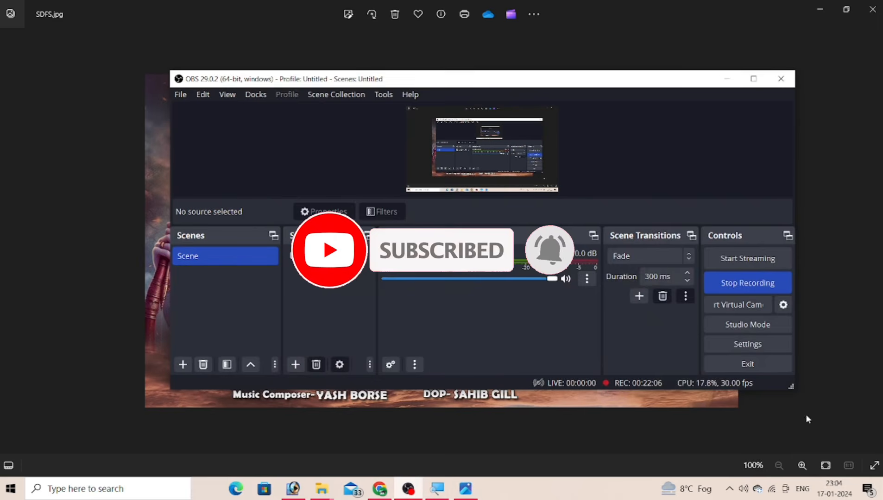